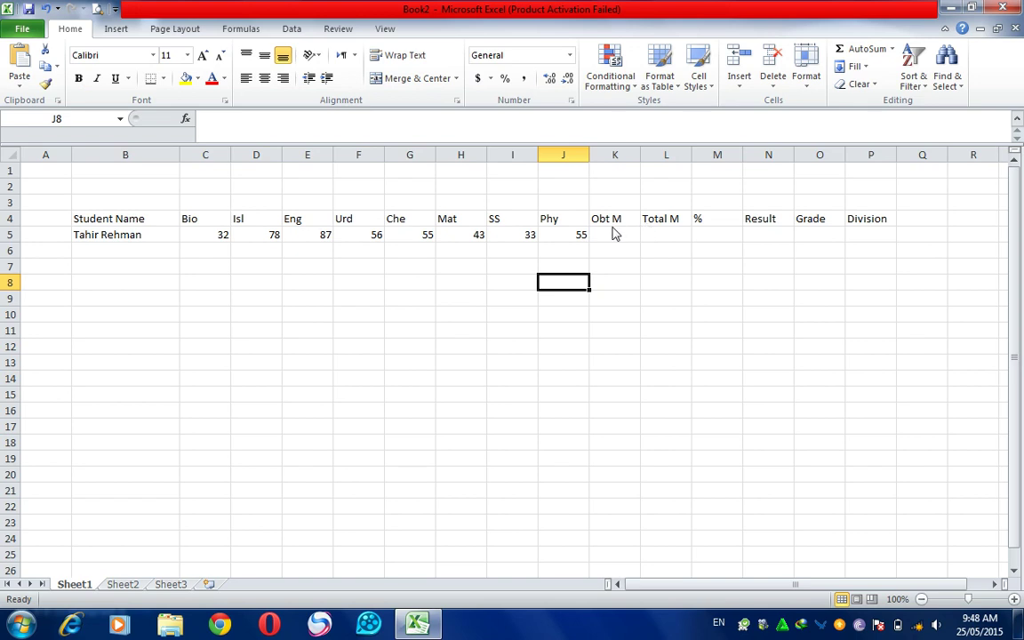
- Examine the student's subject marks in row 5 and the empty Obt M, %, Result, Grade and Division cells
left_click(613, 236)
left_click(716, 234)
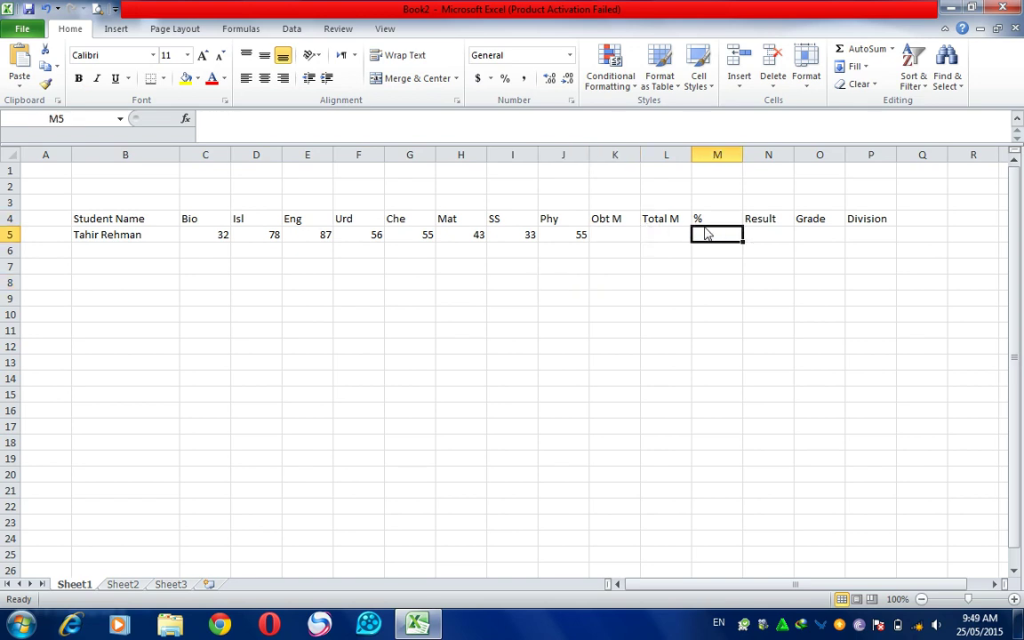
left_click(767, 233)
left_click(813, 235)
left_click(862, 234)
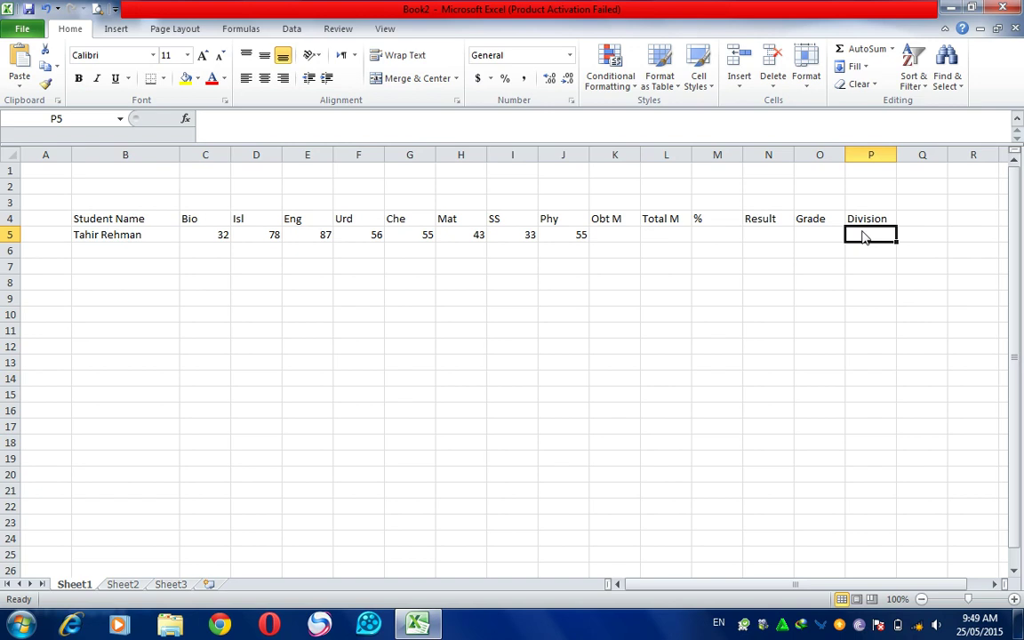
left_click(109, 235)
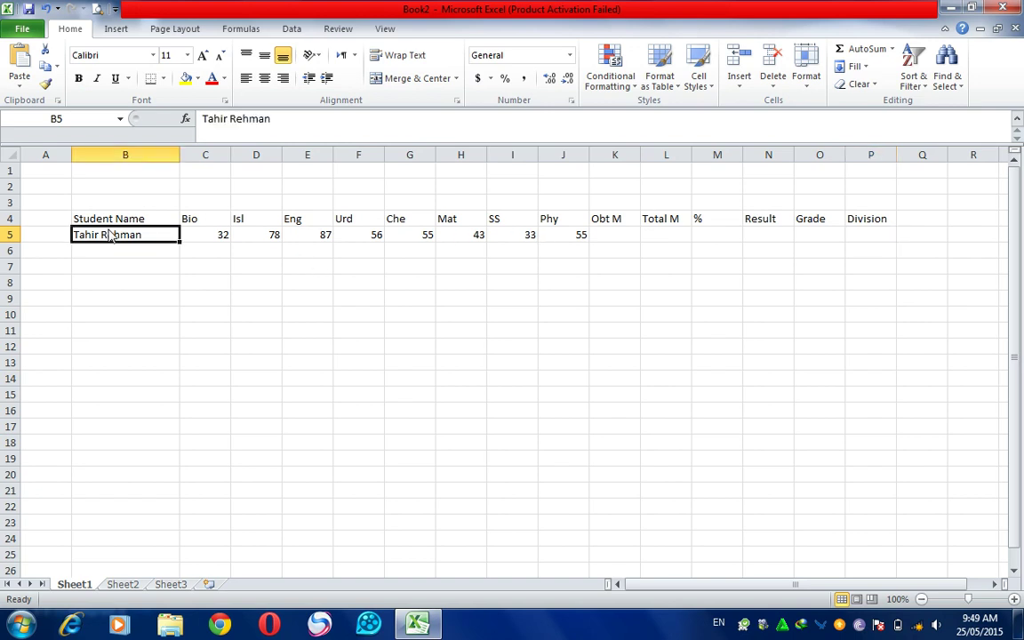
left_click(200, 237)
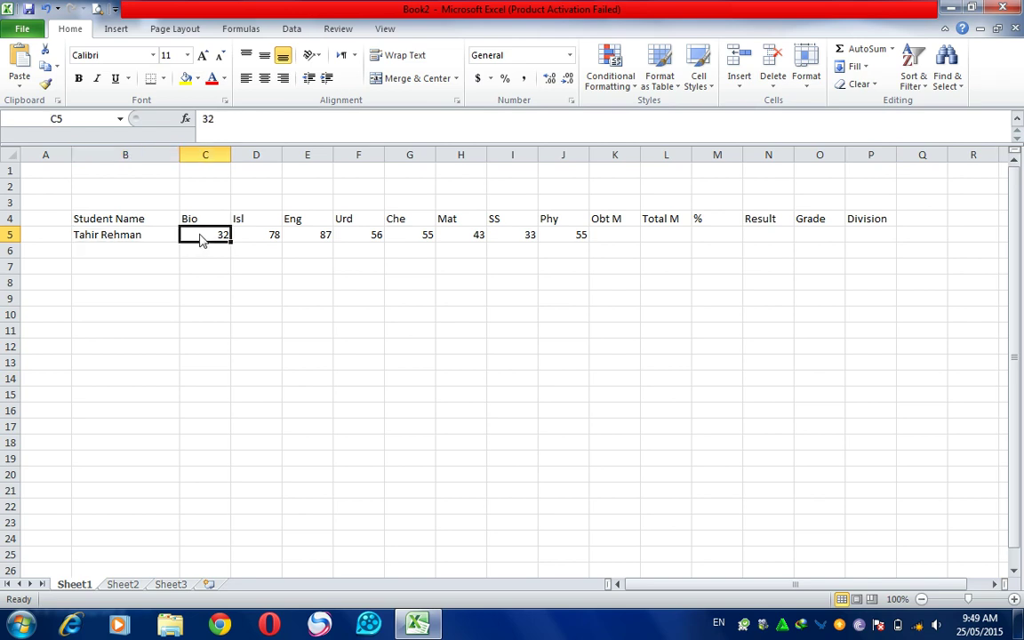
left_click(248, 237)
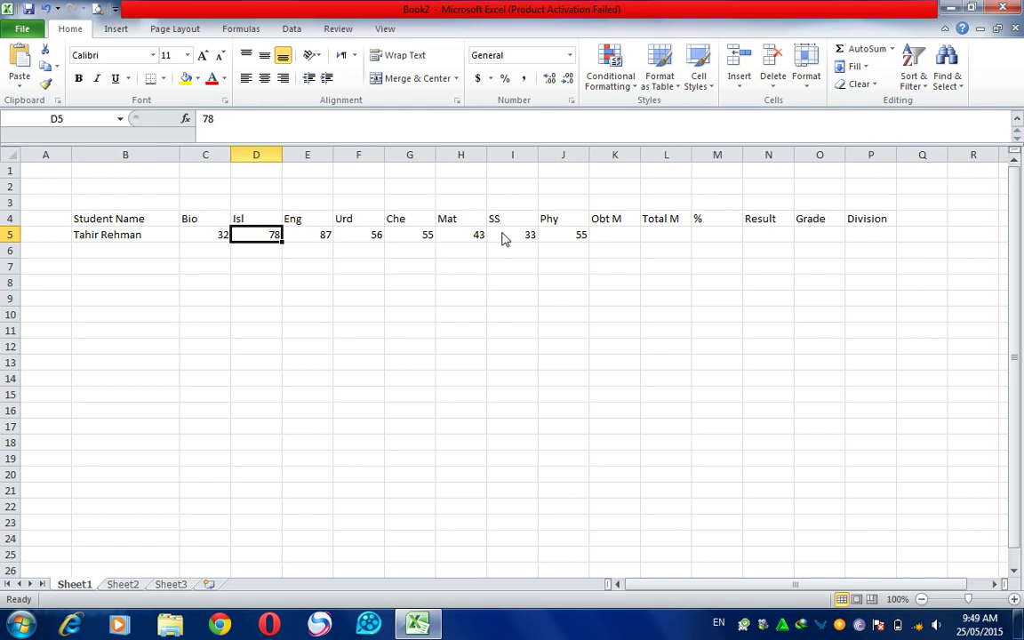
left_click(566, 242)
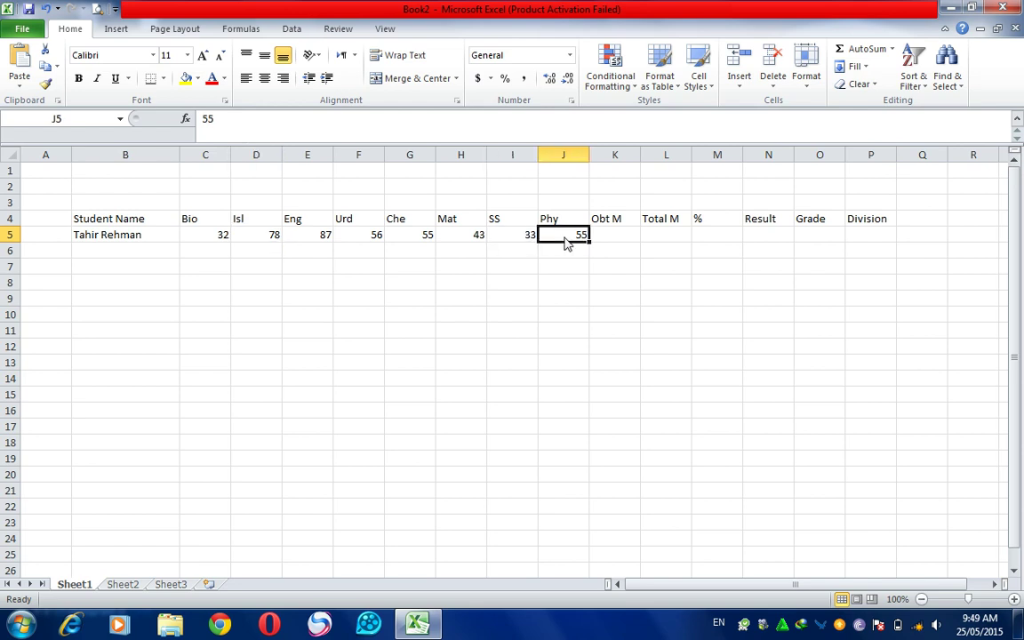
left_click(599, 239)
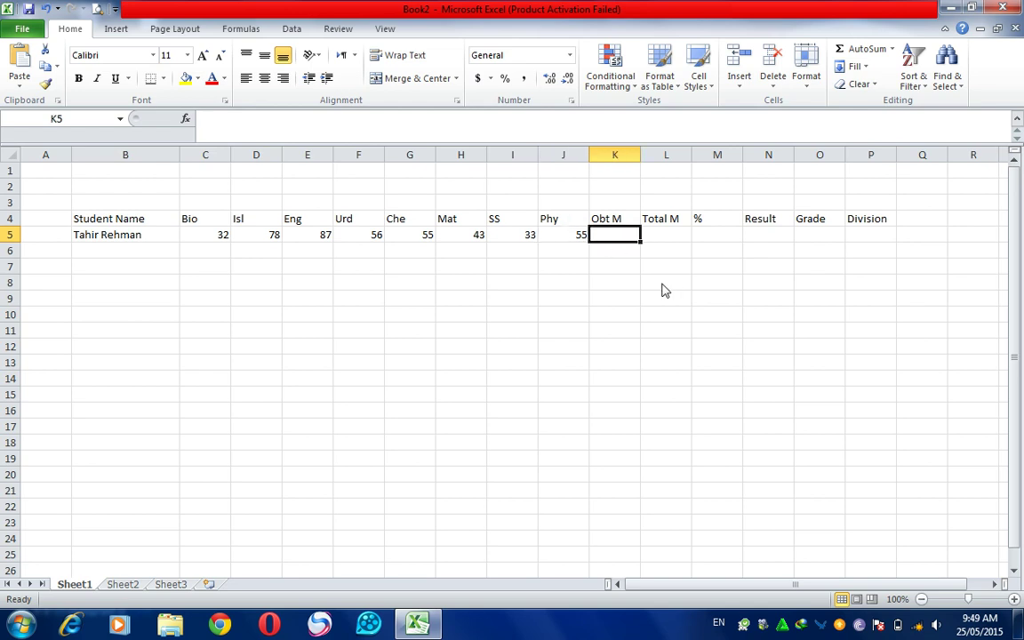
- Total the student's subject marks from Bio to Phy in the Obt M cell K5 with AutoSum
left_click_drag(218, 235, 574, 234)
left_click(613, 235)
key("alt")
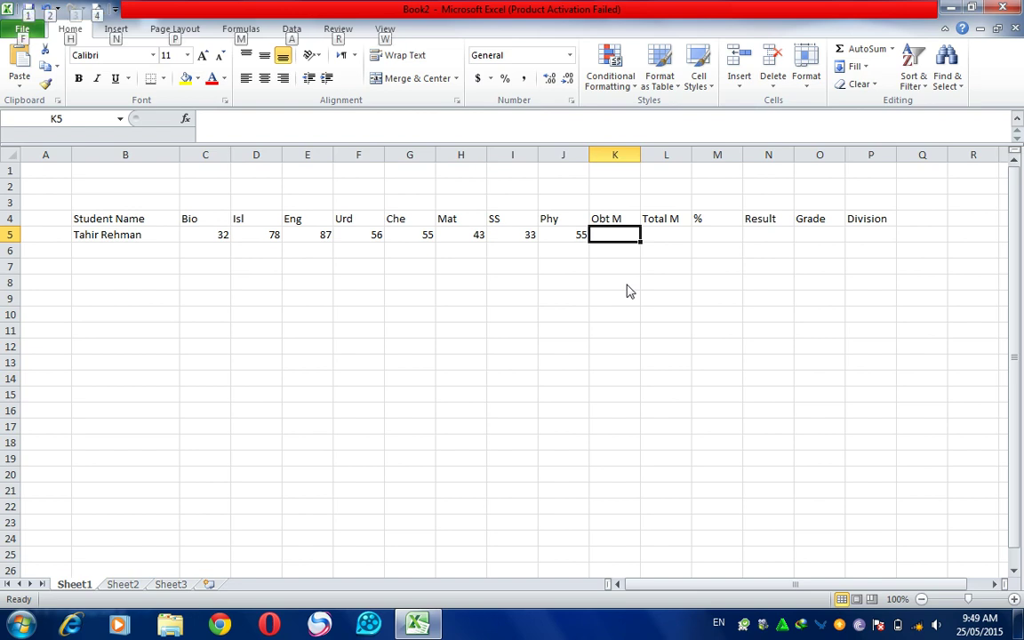
key("alt+equal")
key("alt+equal")
left_click(628, 286)
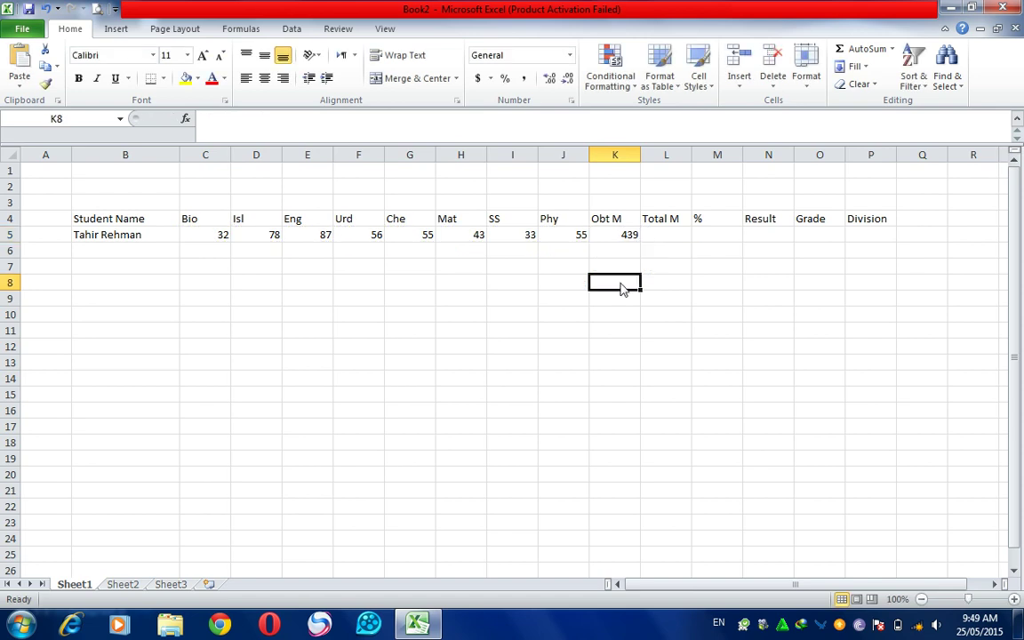
- Clear the total from the Obt M cell K5
left_click_drag(221, 236, 611, 250)
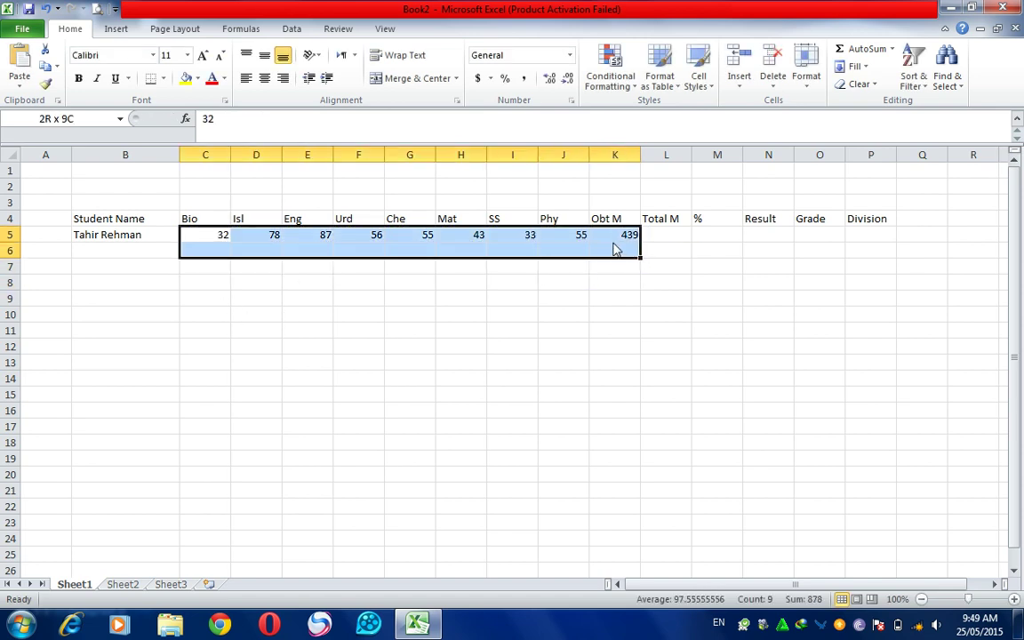
left_click(613, 235)
left_click(615, 281)
left_click(614, 235)
key("Delete")
- Enter an AutoSum formula in the Obt M cell K5 that adds the marks in C5:J5
left_click_drag(214, 238, 567, 247)
left_click(597, 244)
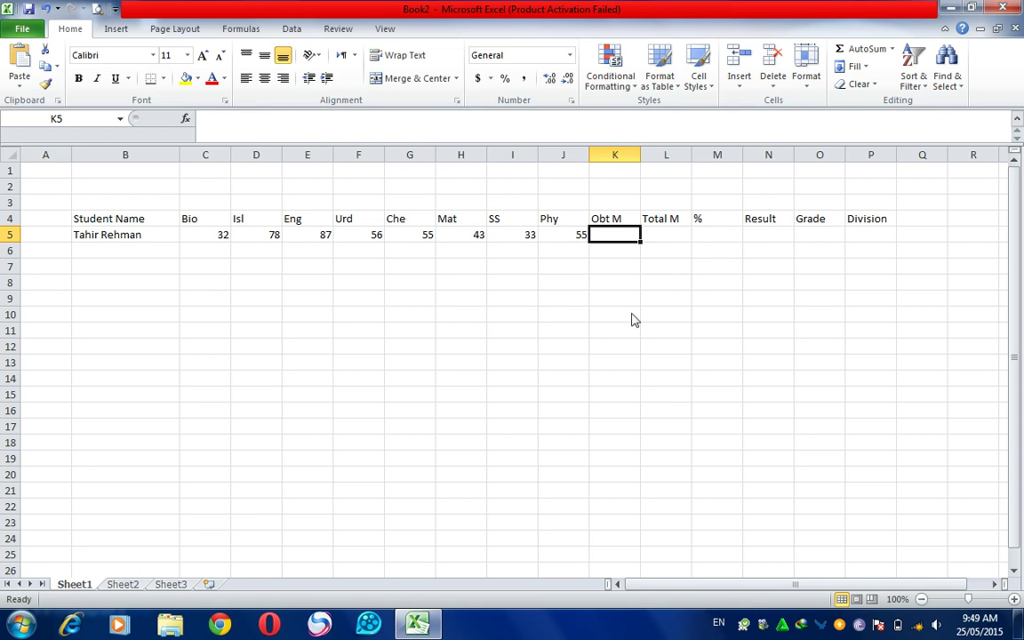
key("alt")
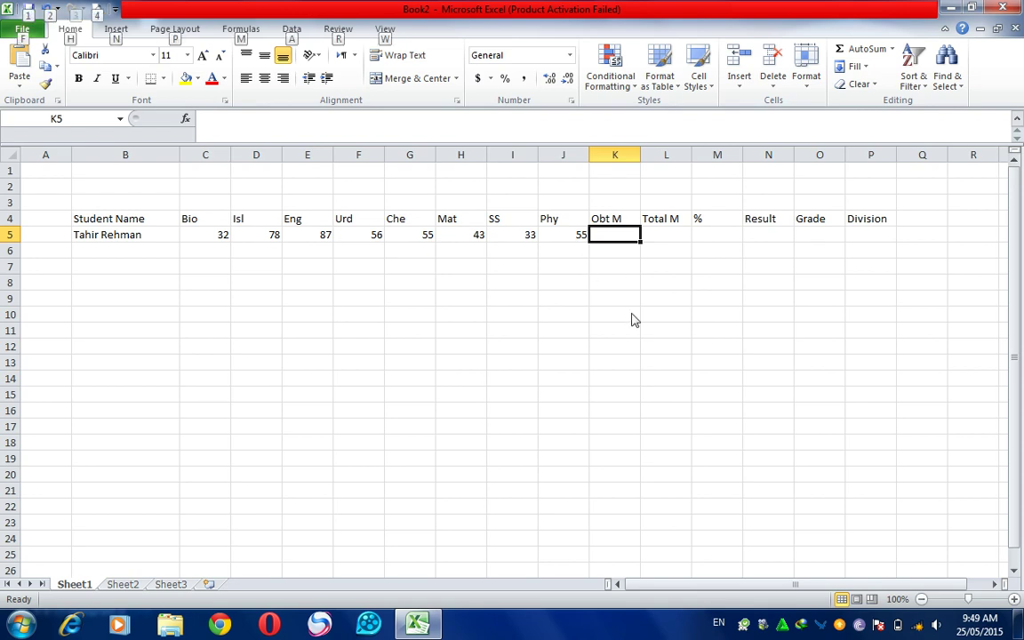
key("alt+equal")
key("alt+equal")
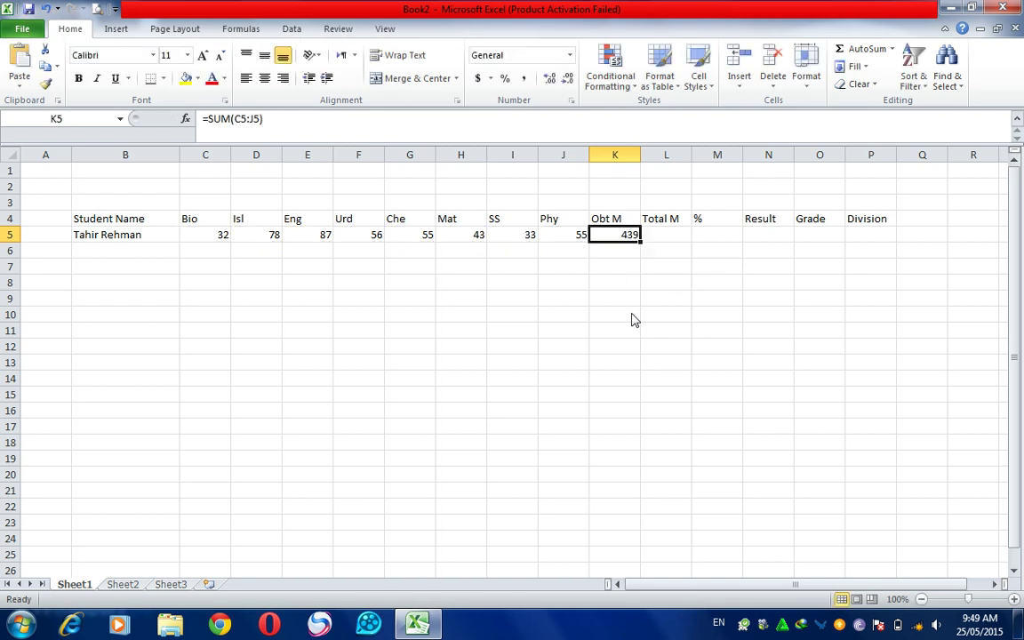
- Count the subject marks across C5:J5 to work out the total marks for L5
left_click(667, 238)
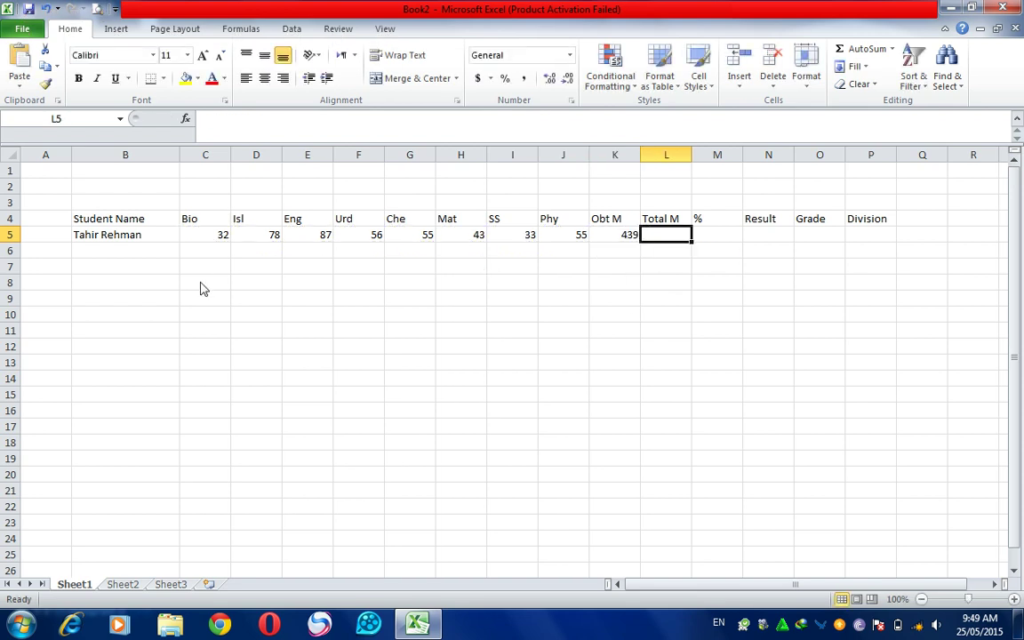
left_click(200, 238)
left_click(258, 240)
left_click(292, 241)
left_click(373, 240)
left_click(413, 242)
left_click(464, 242)
left_click(516, 243)
left_click(560, 243)
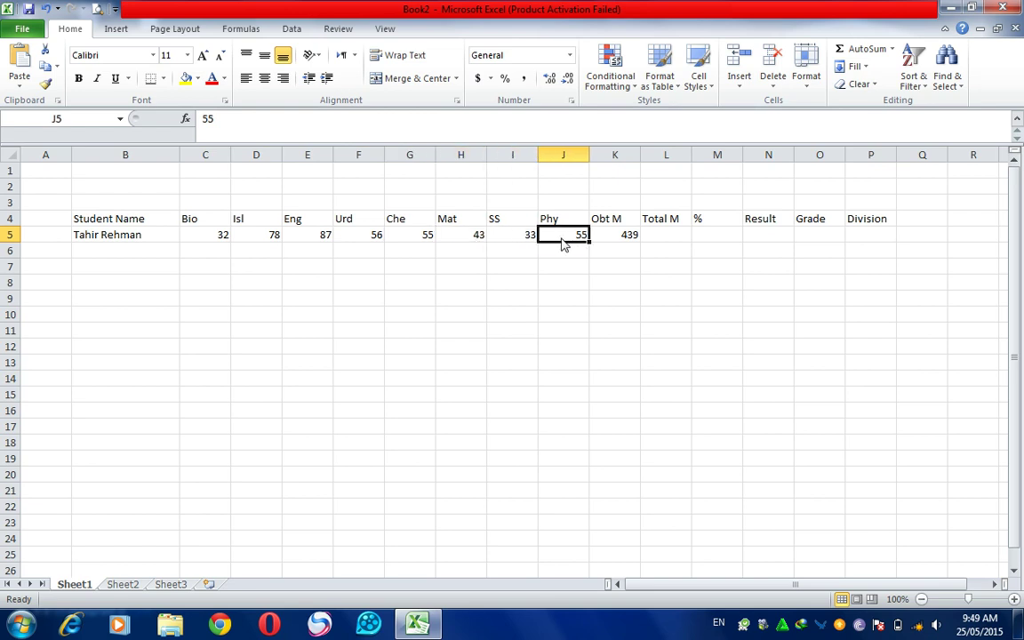
- Enter 800 in the Total M cell L5
left_click(680, 241)
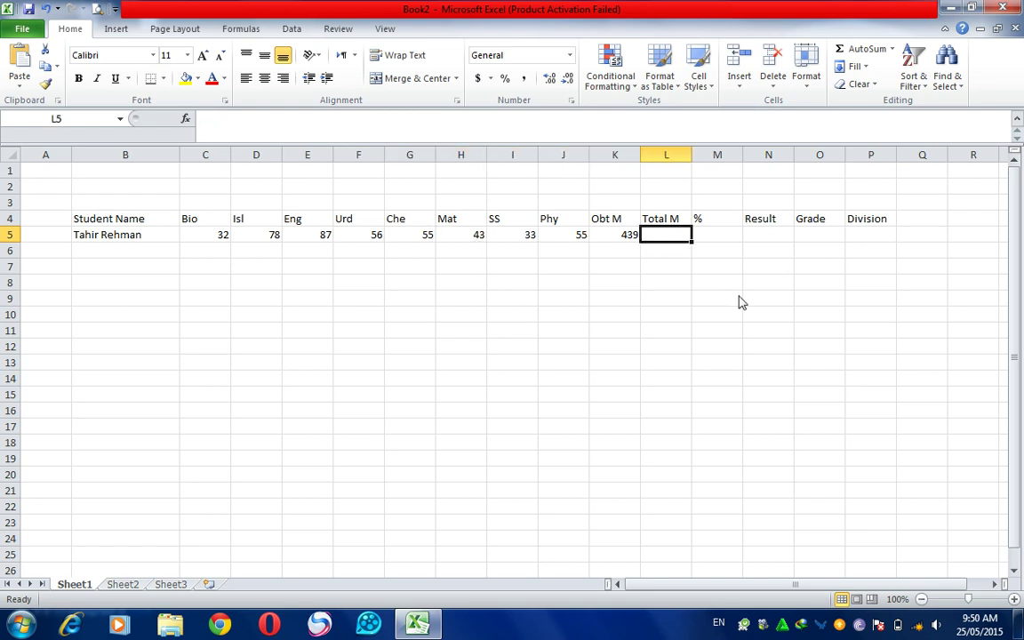
type("800")
left_click(737, 301)
left_click(681, 240)
- Calculate the percentage in M5 with the formula =K5/L5*100
left_click(709, 237)
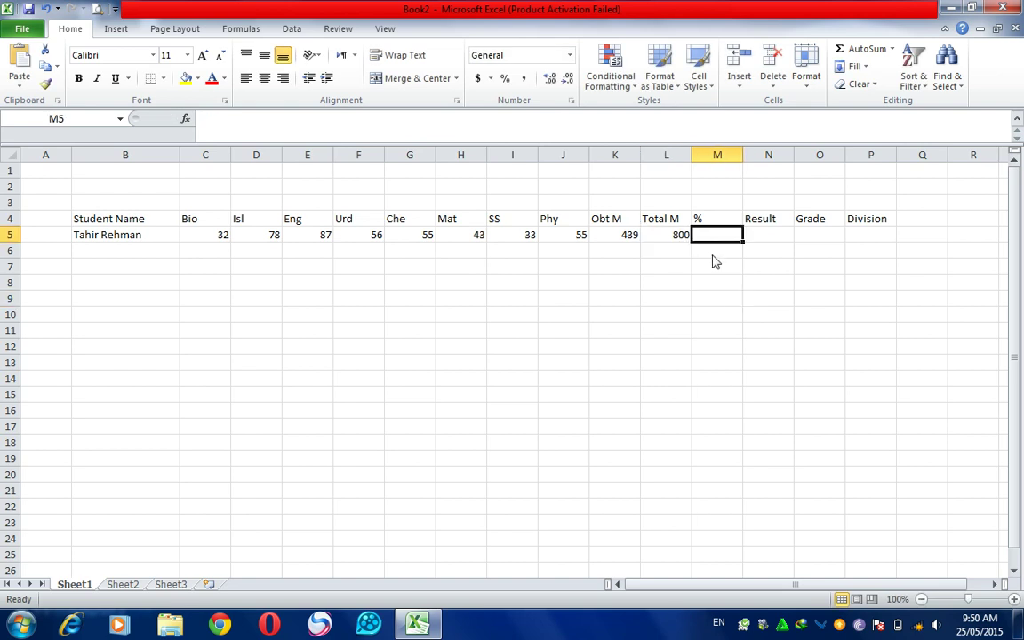
left_click(611, 241)
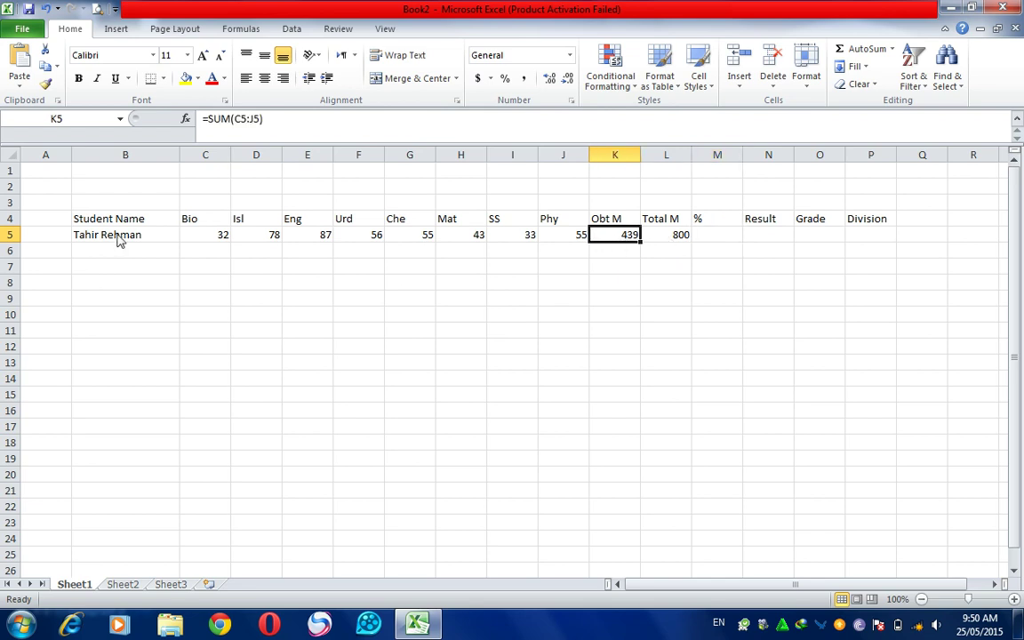
left_click(702, 238)
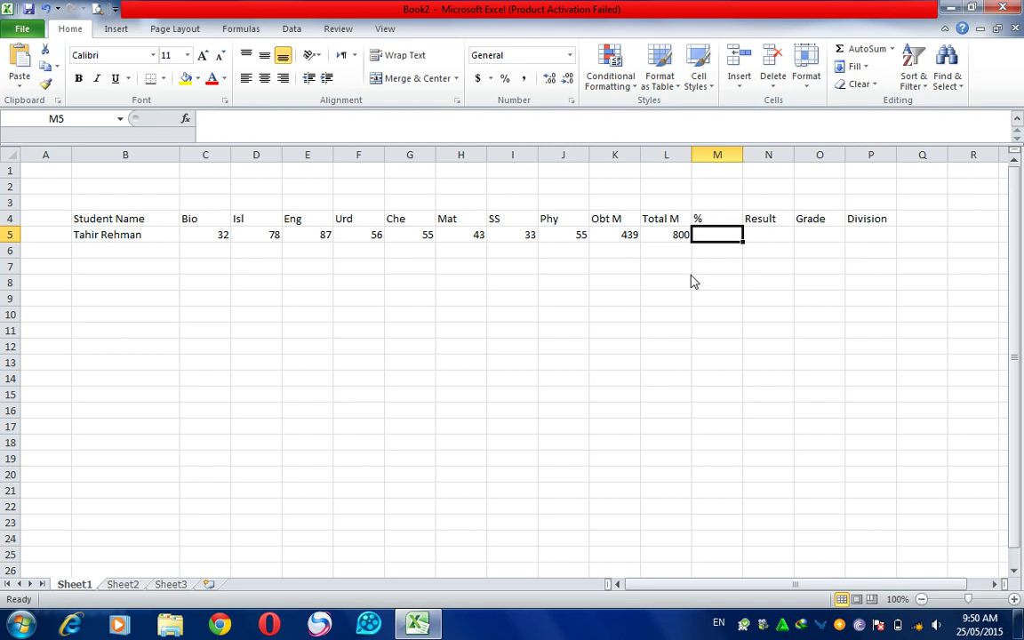
type("=")
left_click(617, 236)
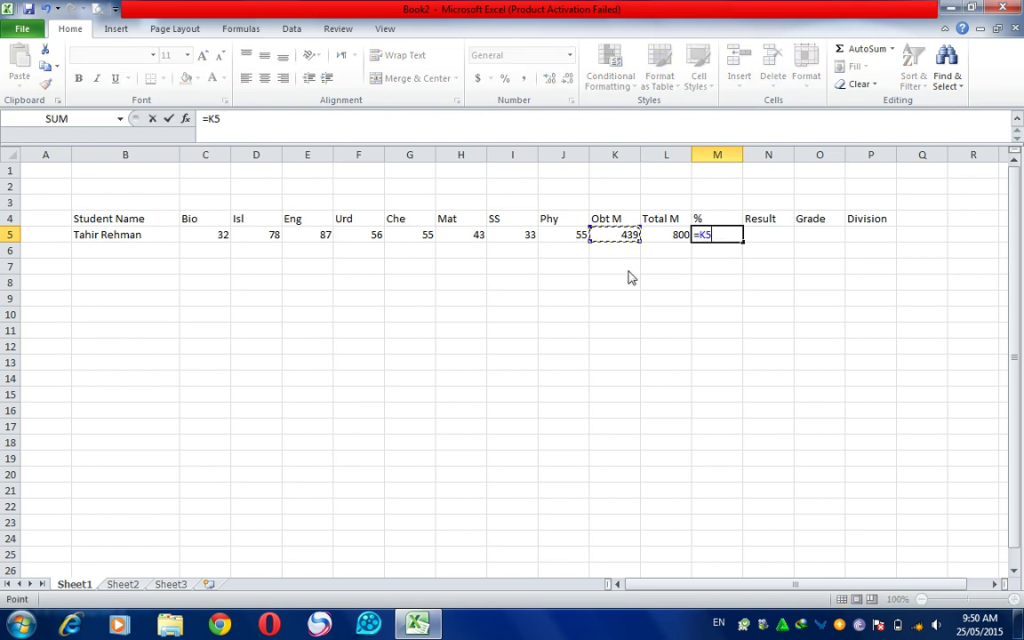
type("/")
left_click(668, 240)
type("*100")
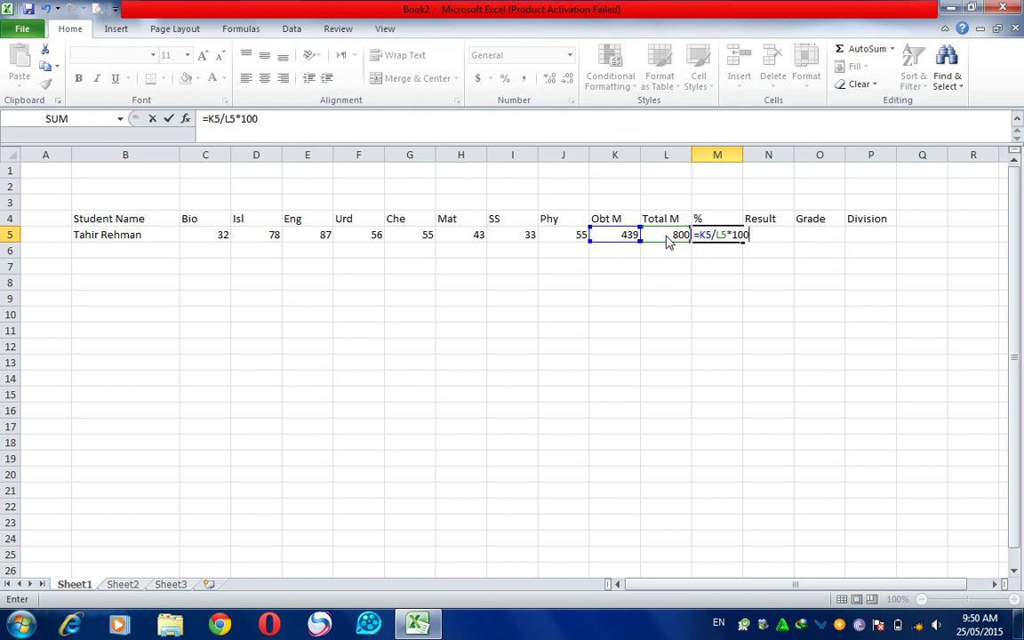
key("Return")
left_click(720, 237)
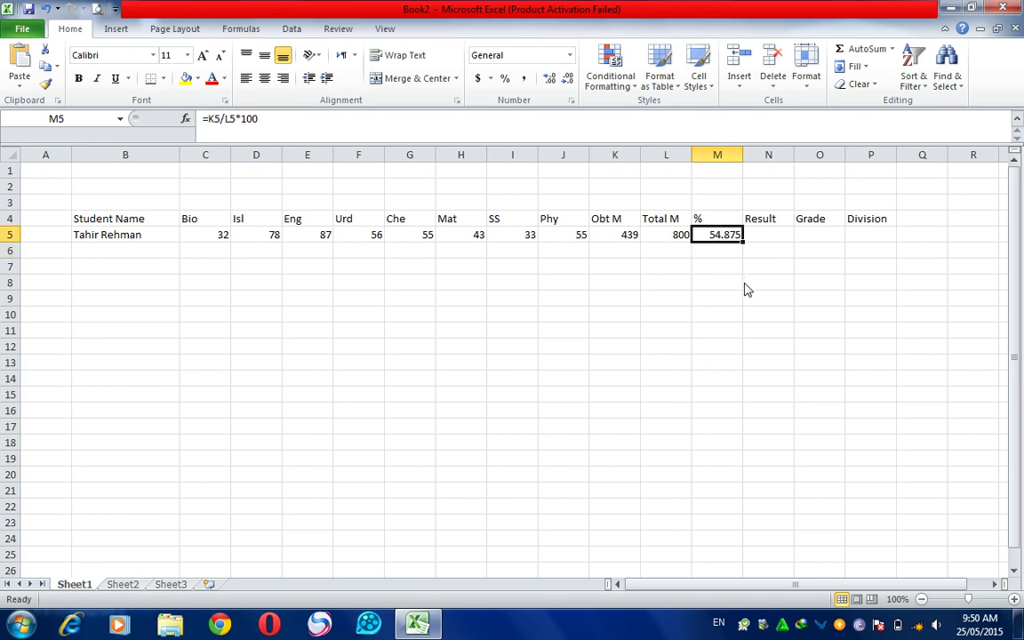
left_click(775, 235)
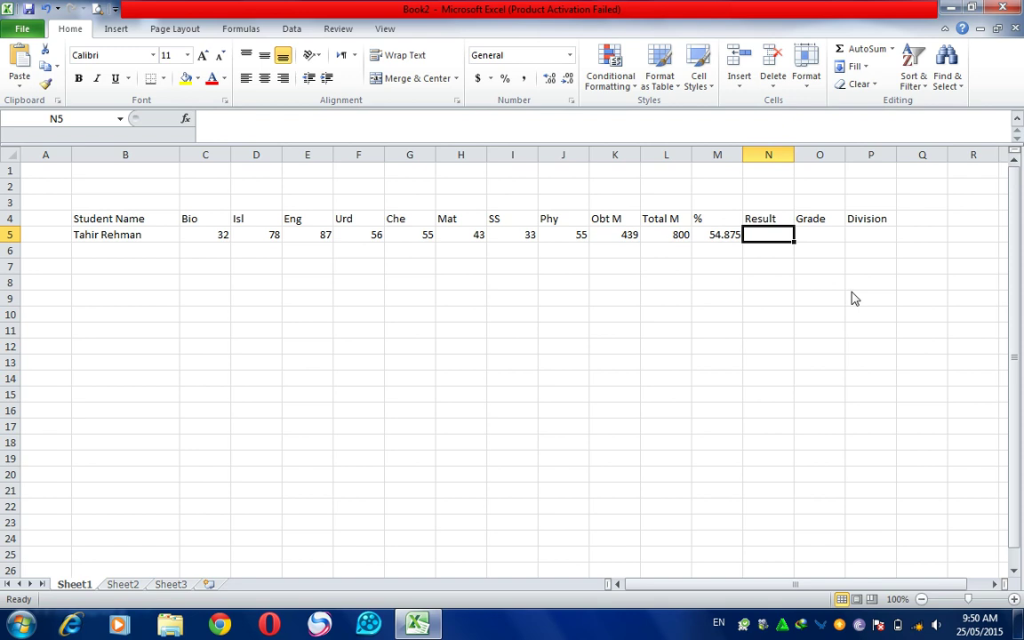
type("=if")
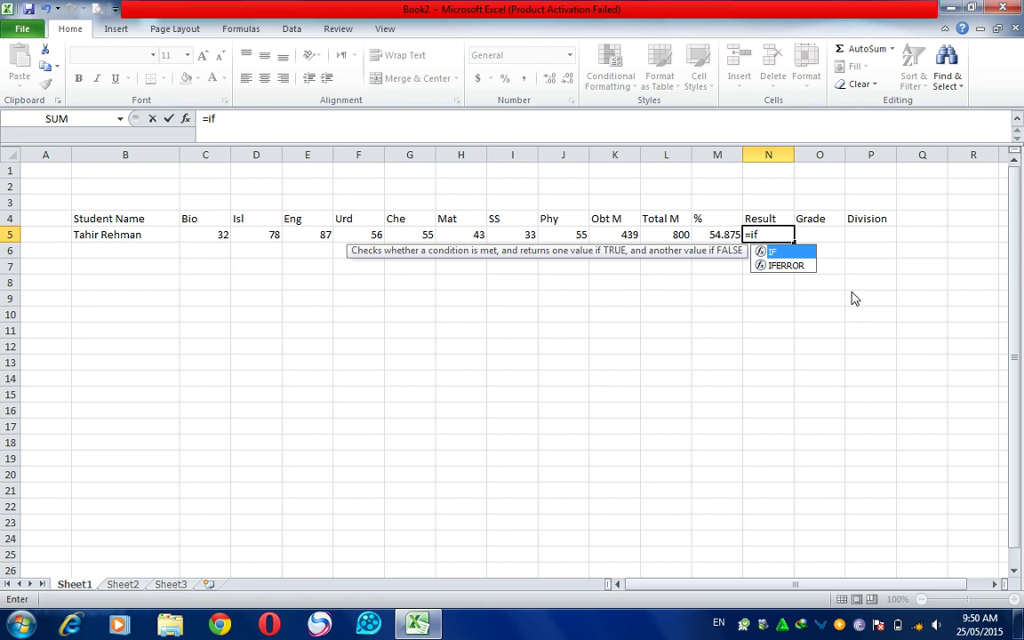
key("Escape")
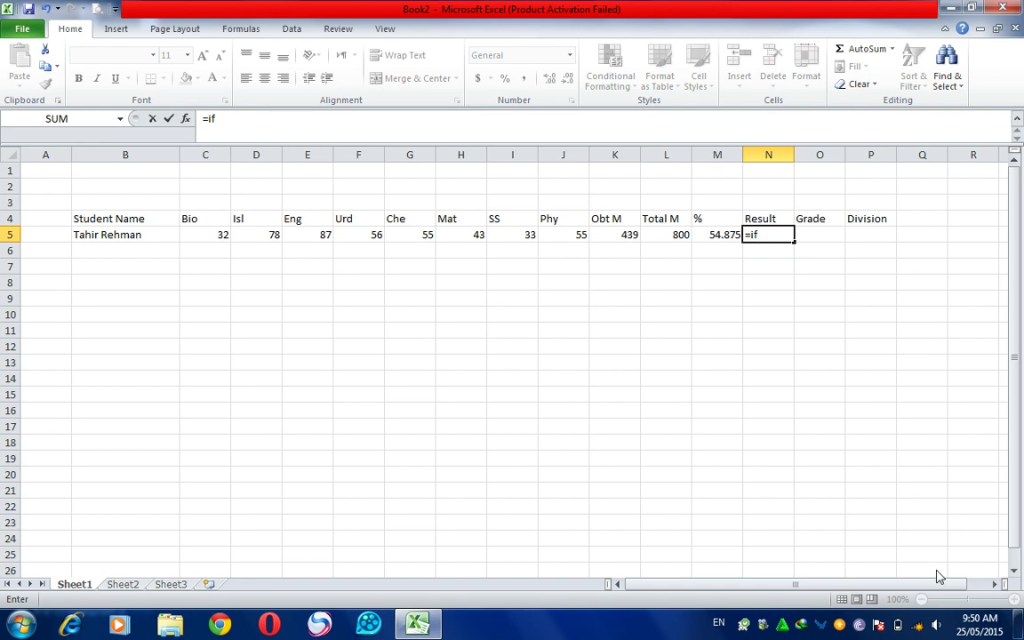
left_click(994, 584)
left_click(869, 495)
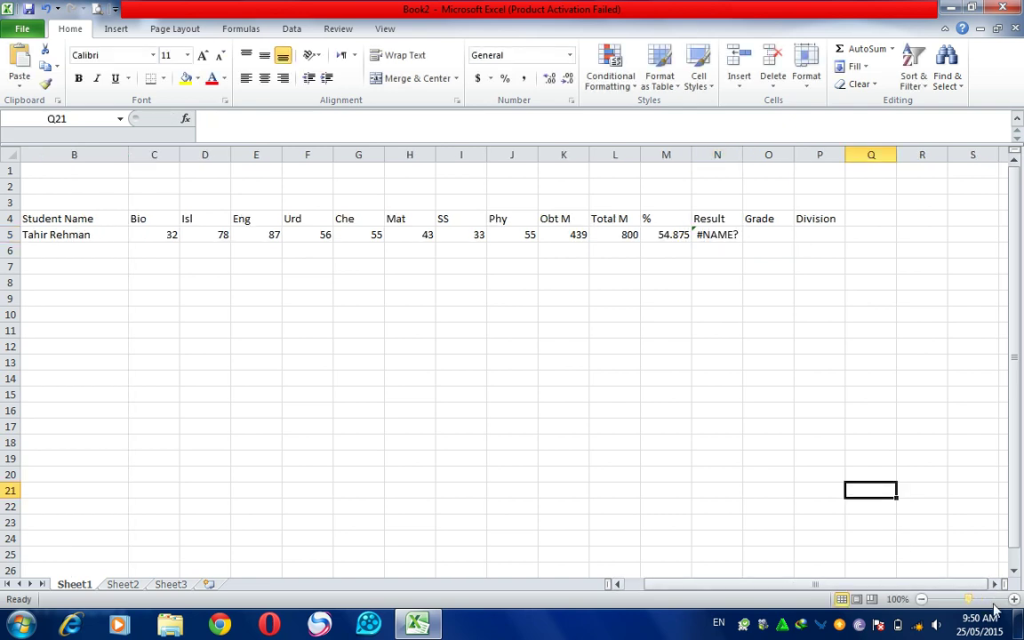
- Enter the formula =IF(M5<33,"Fail","Pass") in the Result cell N5
left_click(1014, 600)
left_click(1014, 600)
left_click(1014, 600)
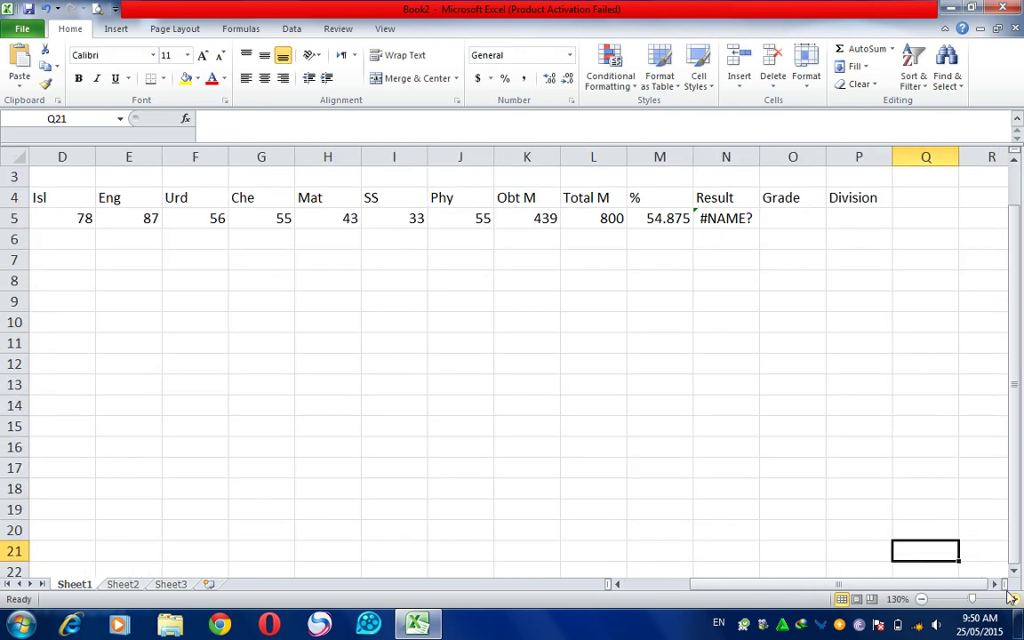
left_click(738, 215)
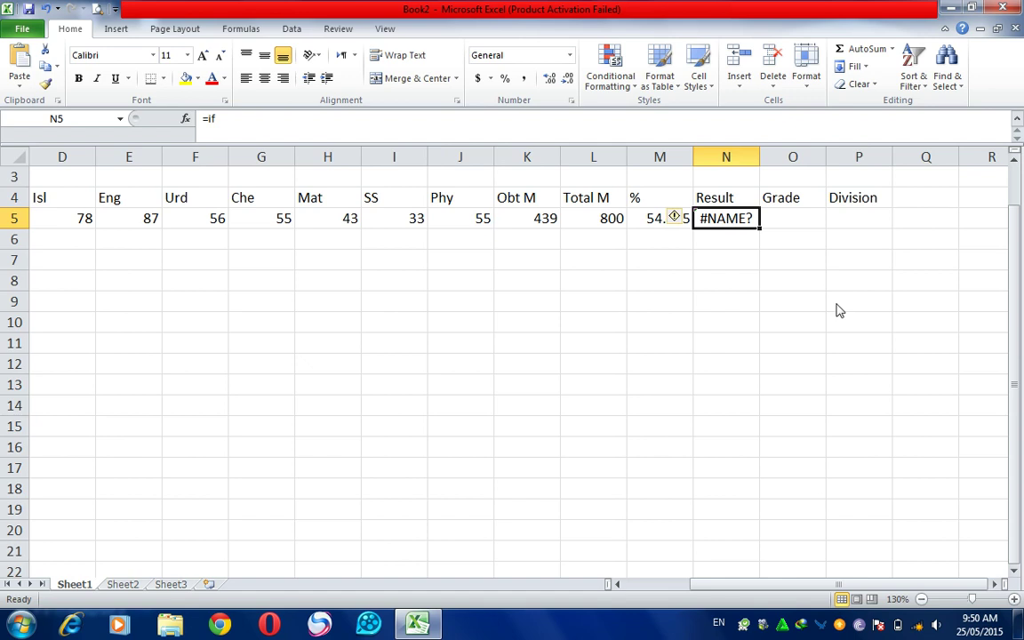
type("=")
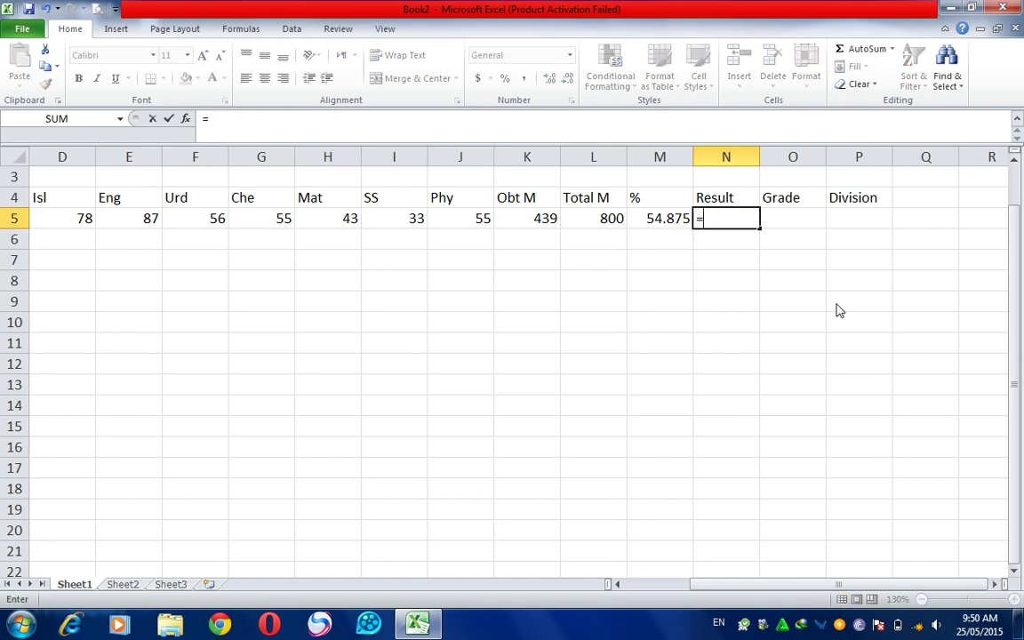
type("if")
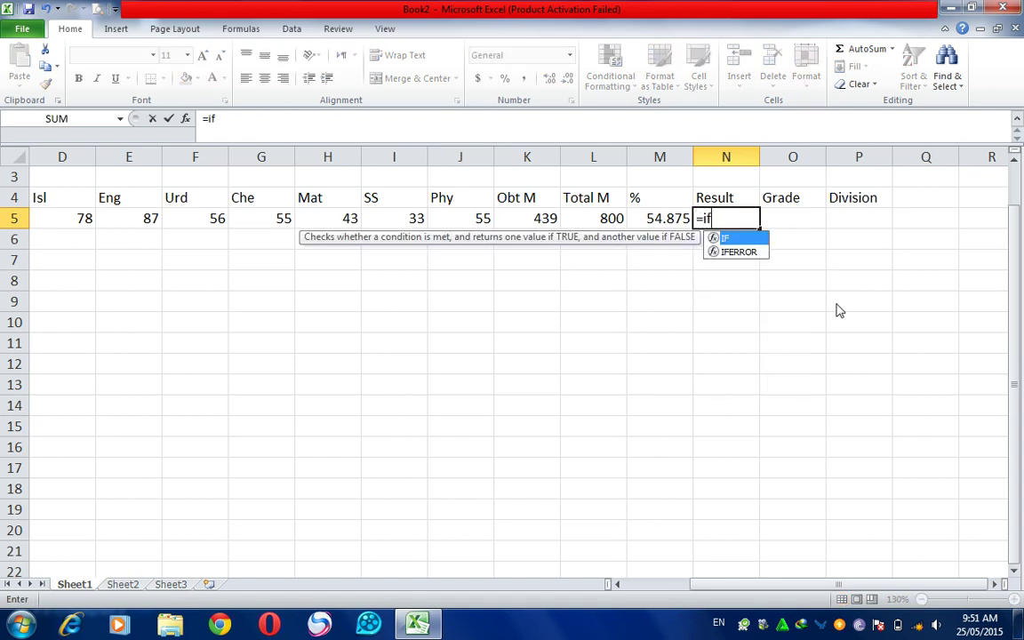
type("(")
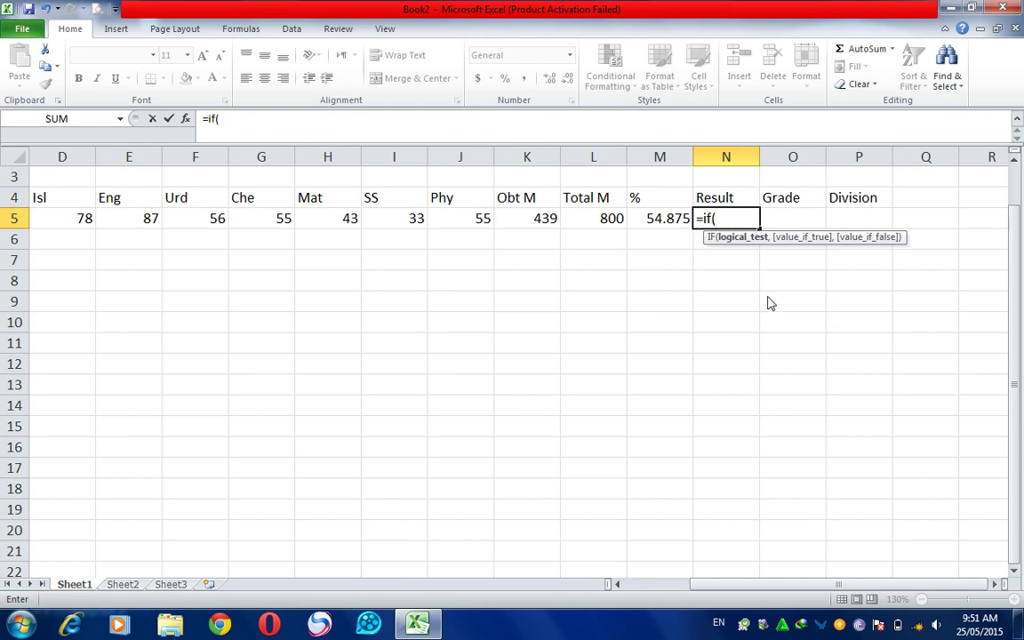
left_click(646, 221)
key("Left")
key("Left")
key("Right")
key("Right")
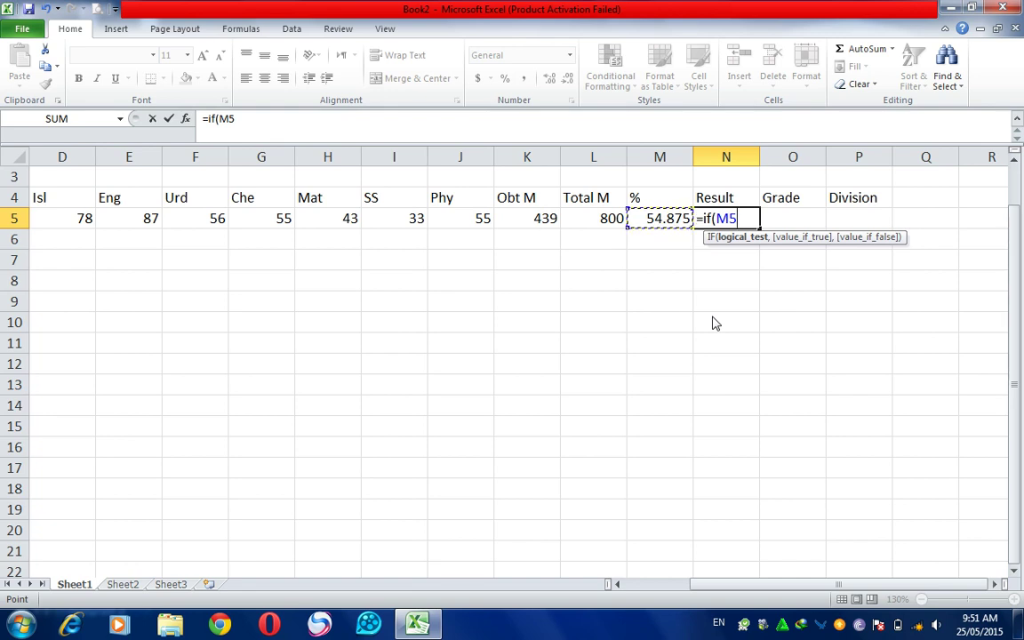
type("<33")
type(",\"")
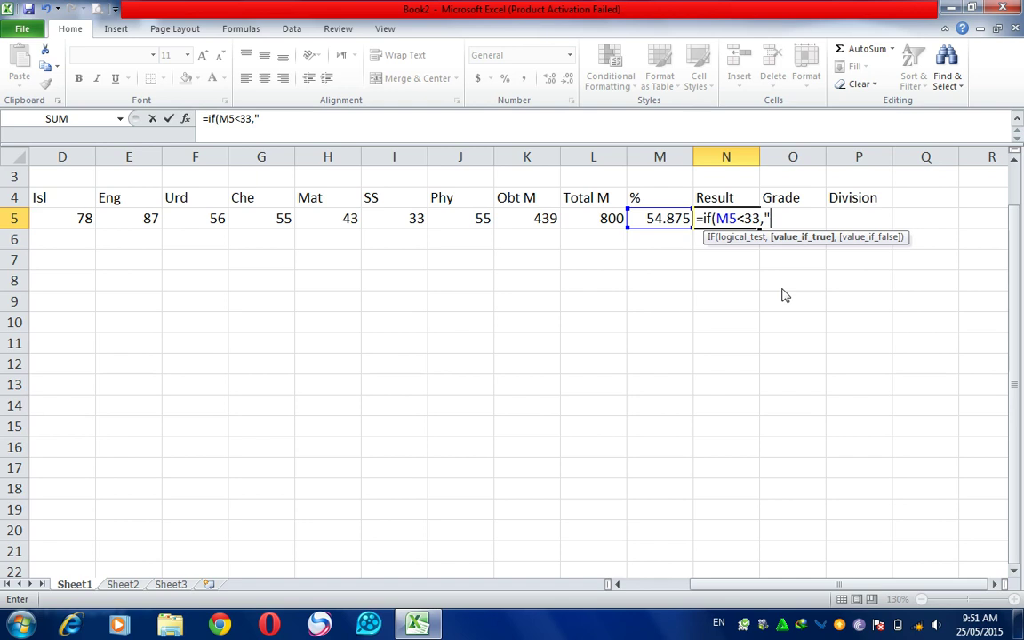
type("Fail\",")
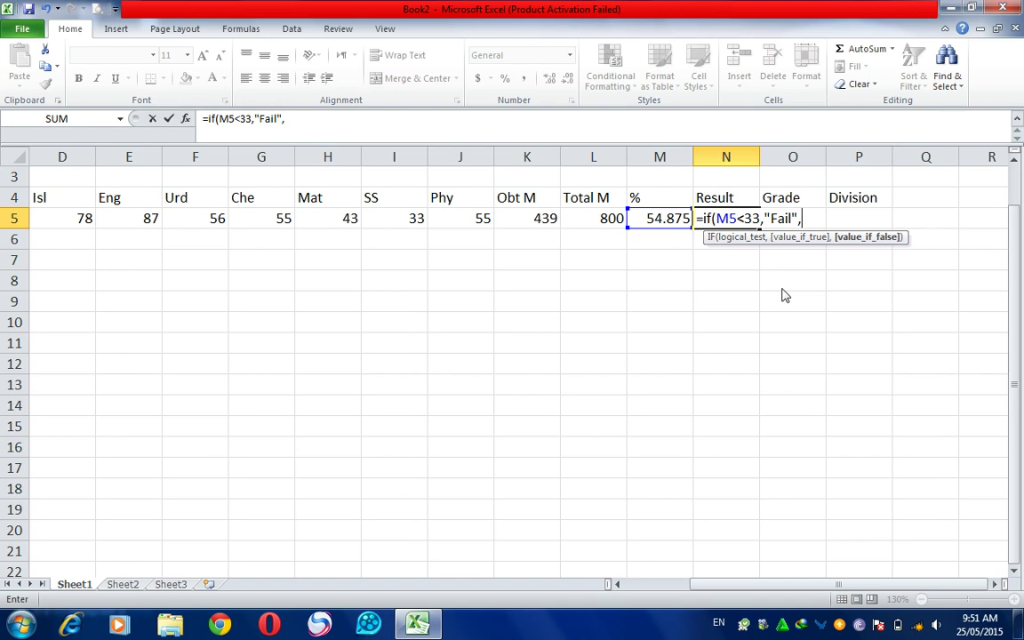
type("\"Pass\")")
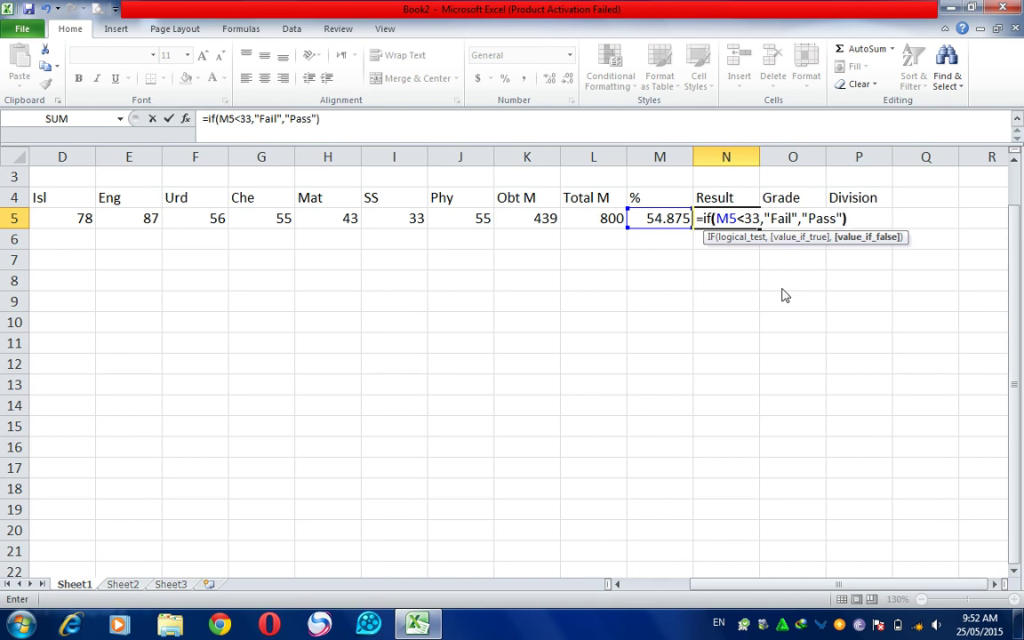
key("Return")
left_click(718, 223)
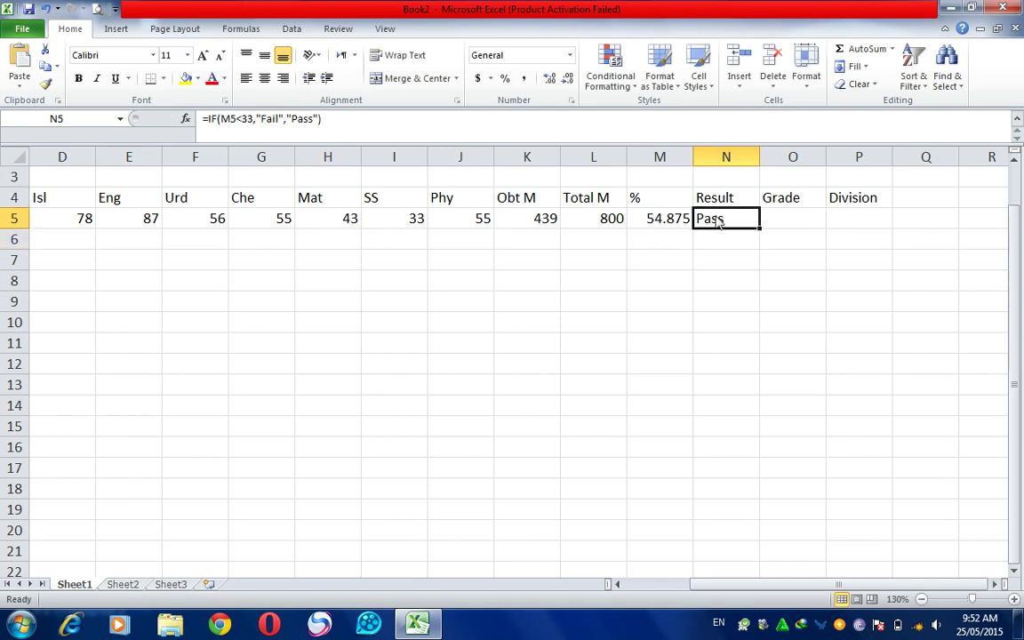
- Re-enter the Result formula in N5 from scratch as =IF(M5<33,"Fail","Pass"), testing the percentage cell
left_click(678, 233)
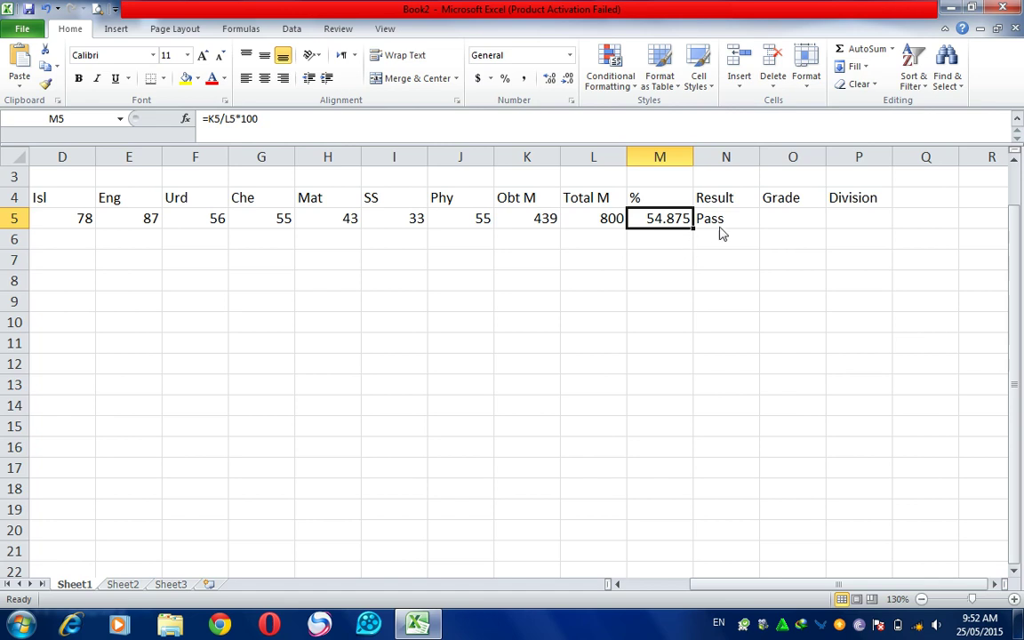
left_click(699, 226)
type("=")
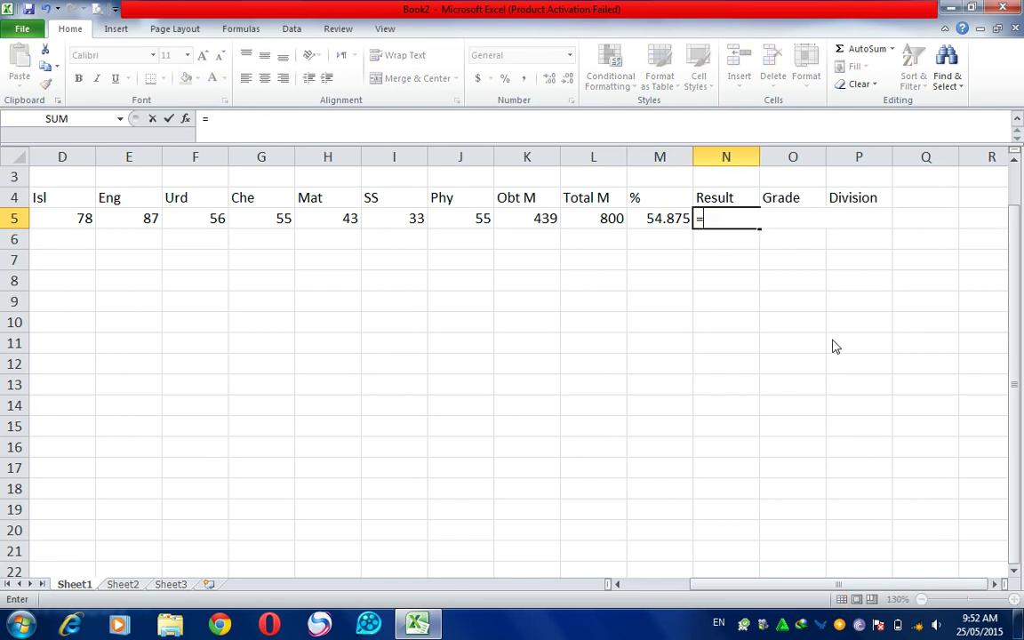
left_click(663, 223)
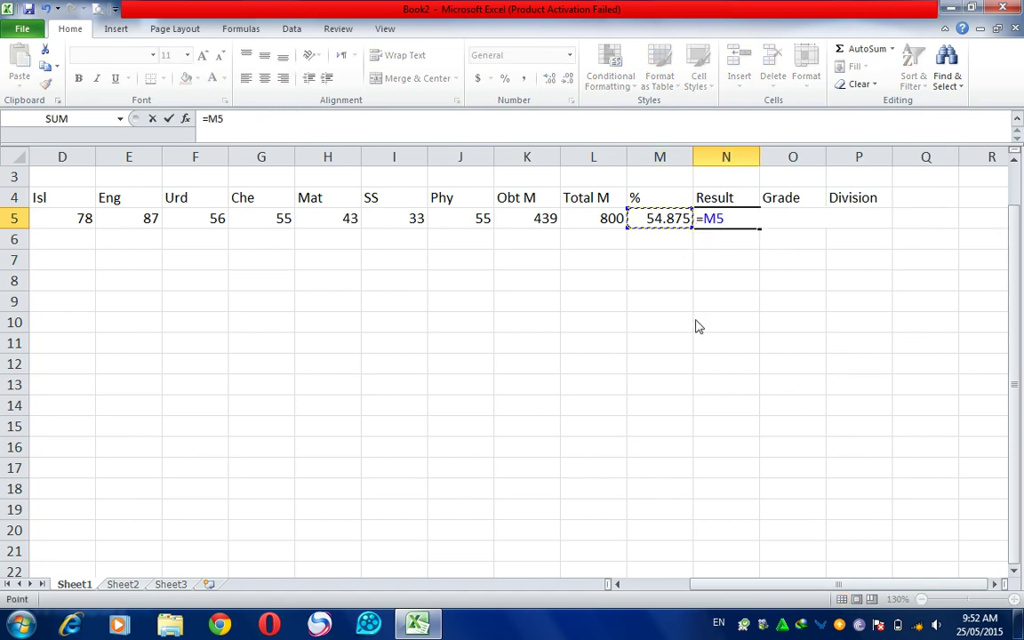
type("=")
key("BackSpace")
key("BackSpace")
key("BackSpace")
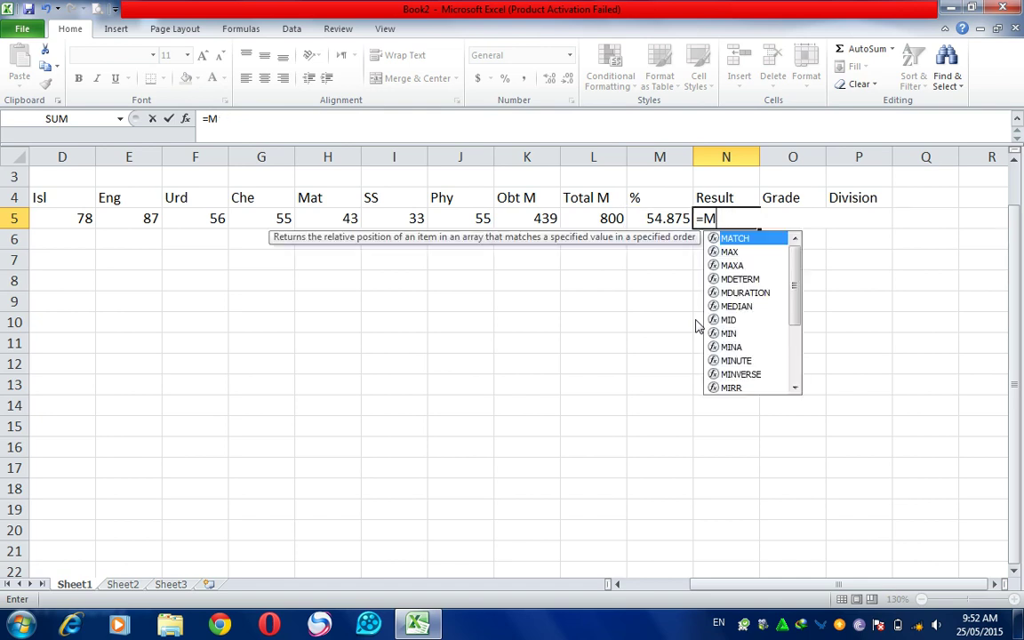
type("if")
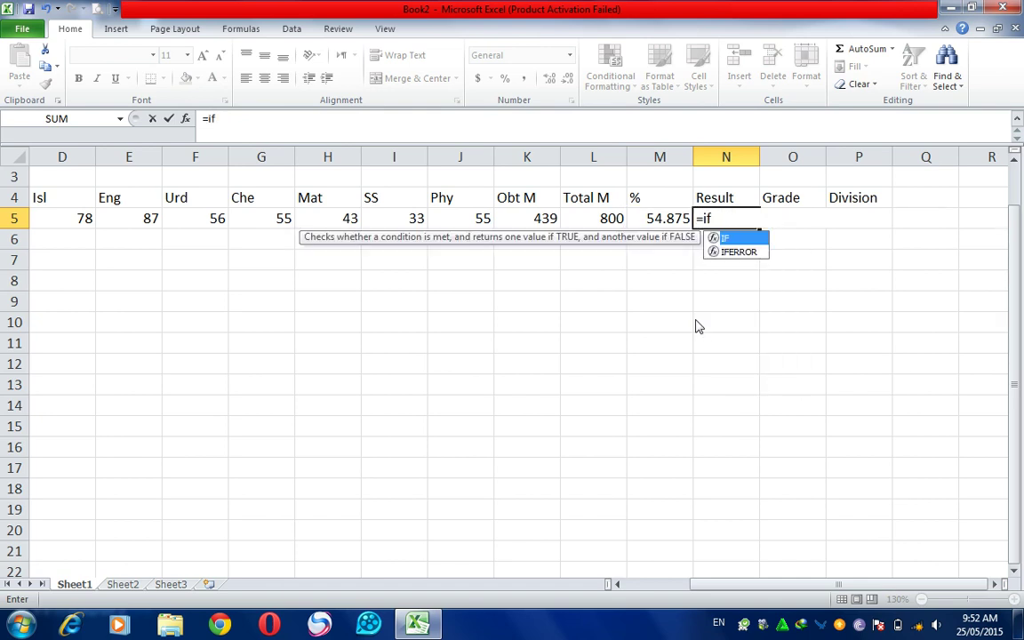
type("(")
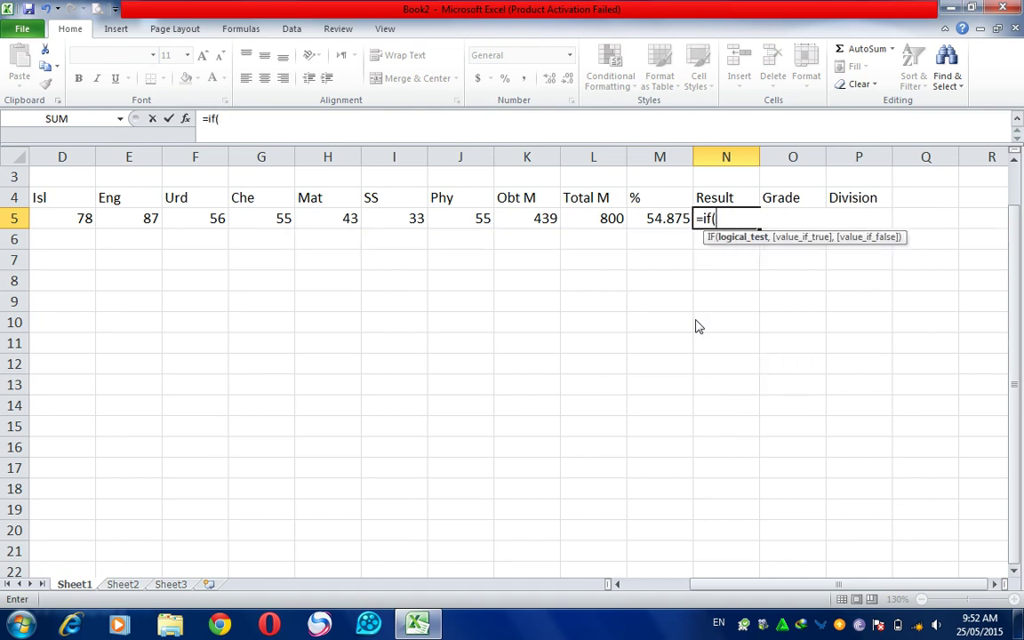
left_click(681, 224)
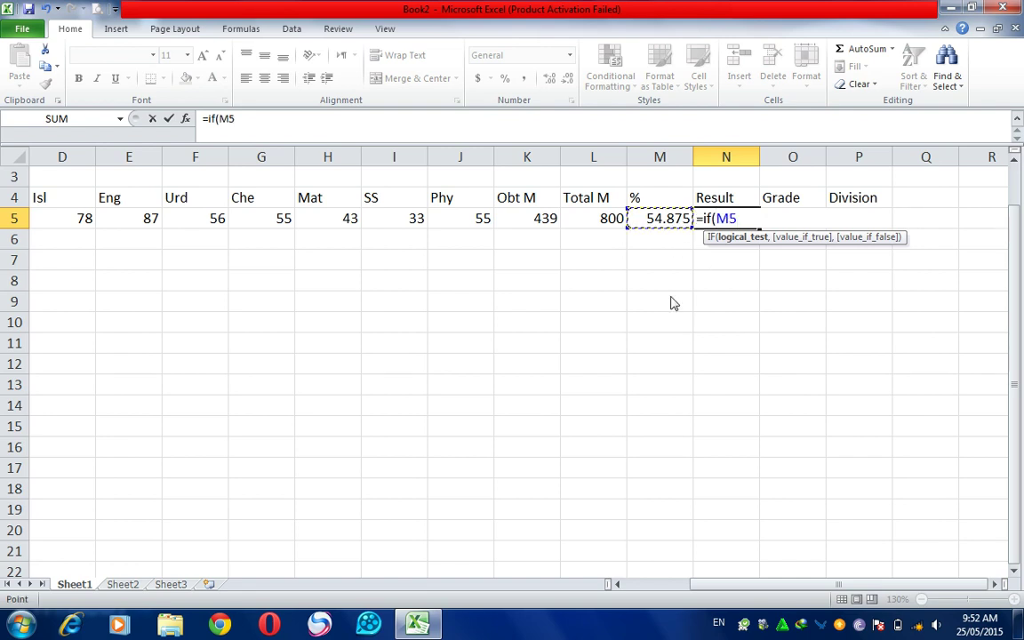
type("<33")
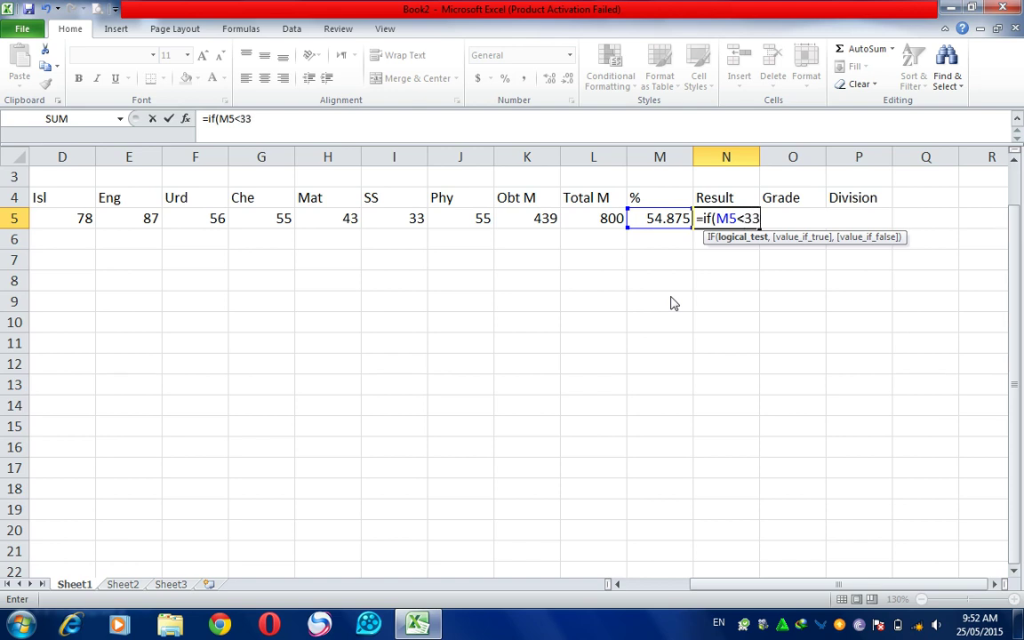
type(",")
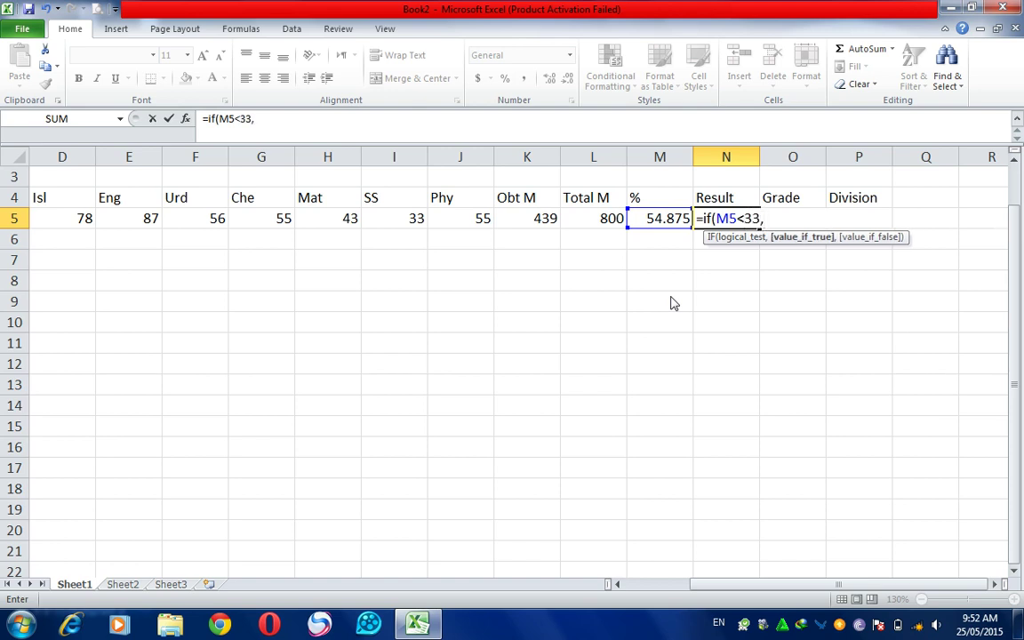
type("\"Fail\",")
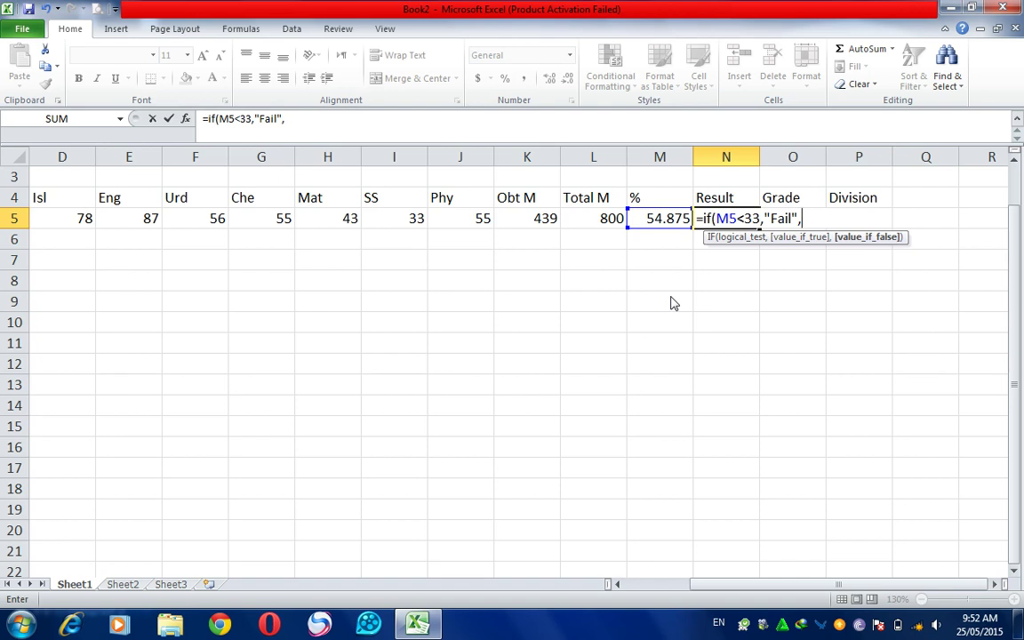
type("\"Pass\")")
key("Return")
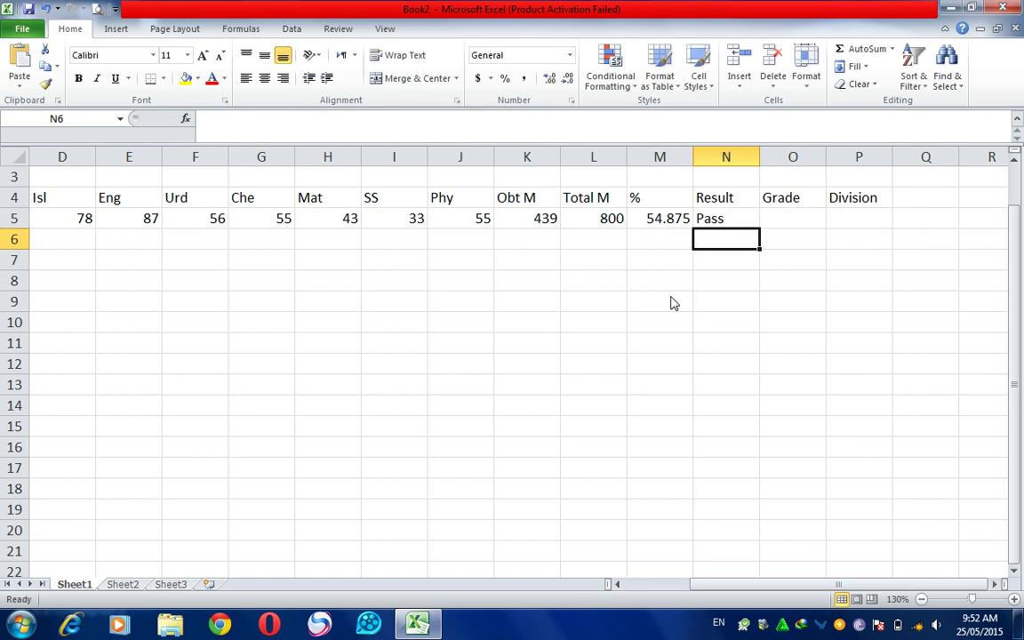
- Fill the Result formula from N5 down to N10
left_click(747, 225)
left_click_drag(762, 231, 768, 327)
left_click(729, 248)
left_click(653, 242)
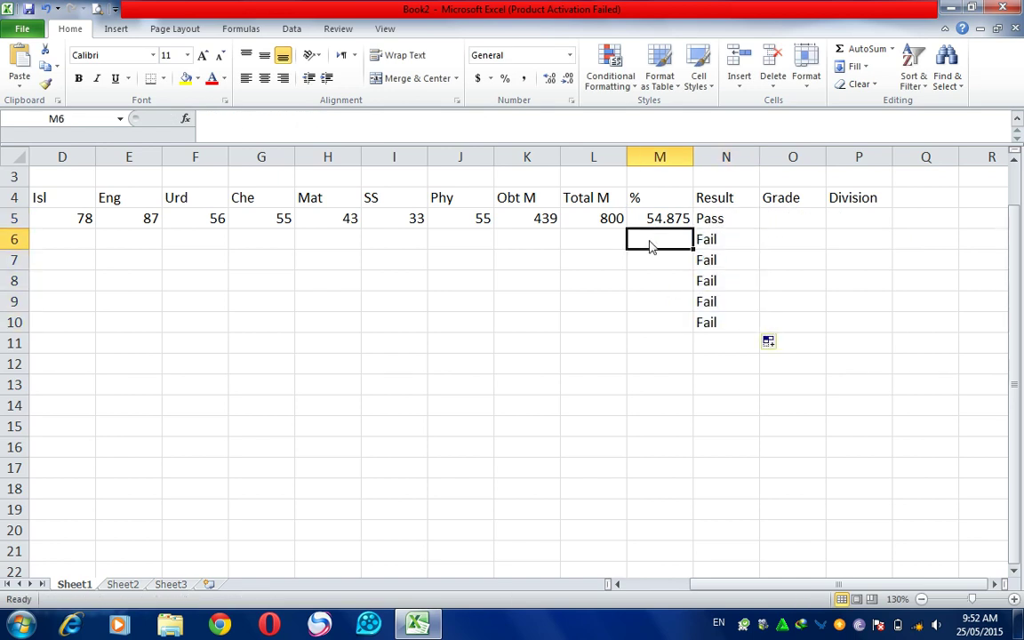
- Fill the percentage formula from M5 down to M10 and widen column M slightly
key("Return")
left_click(671, 222)
left_click(703, 221)
left_click(686, 221)
left_click_drag(692, 229, 702, 324)
left_click(659, 301)
left_click_drag(693, 166, 713, 160)
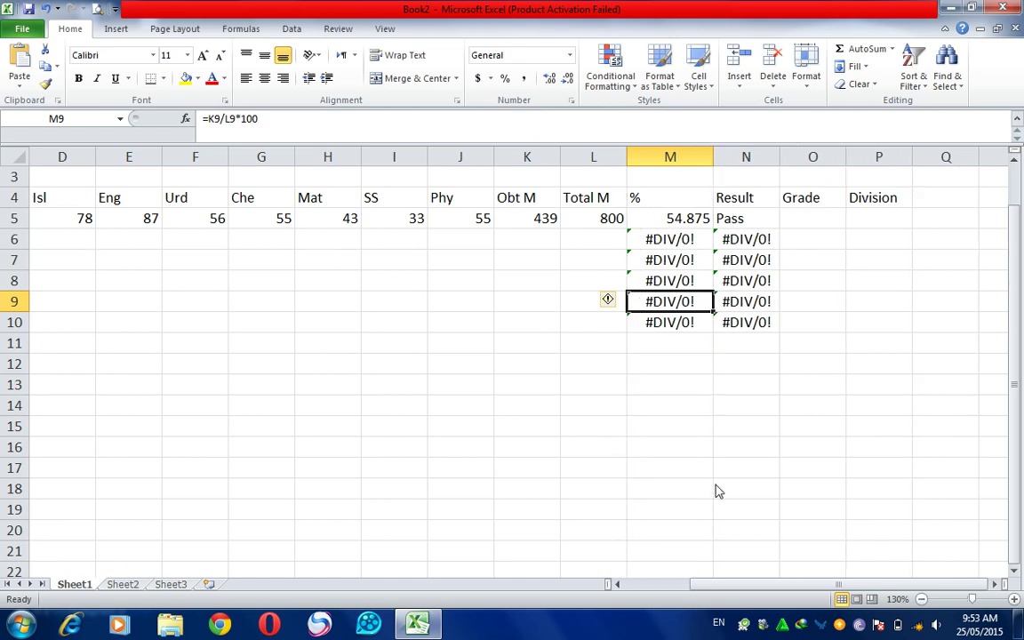
- Enter the second student's name in B6
left_click(912, 600)
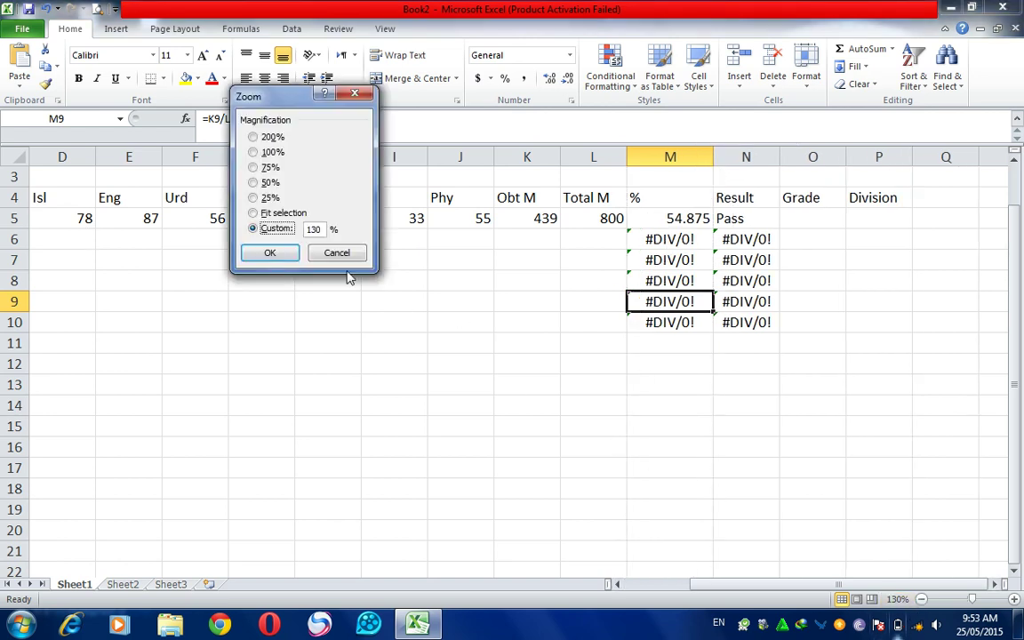
left_click(253, 152)
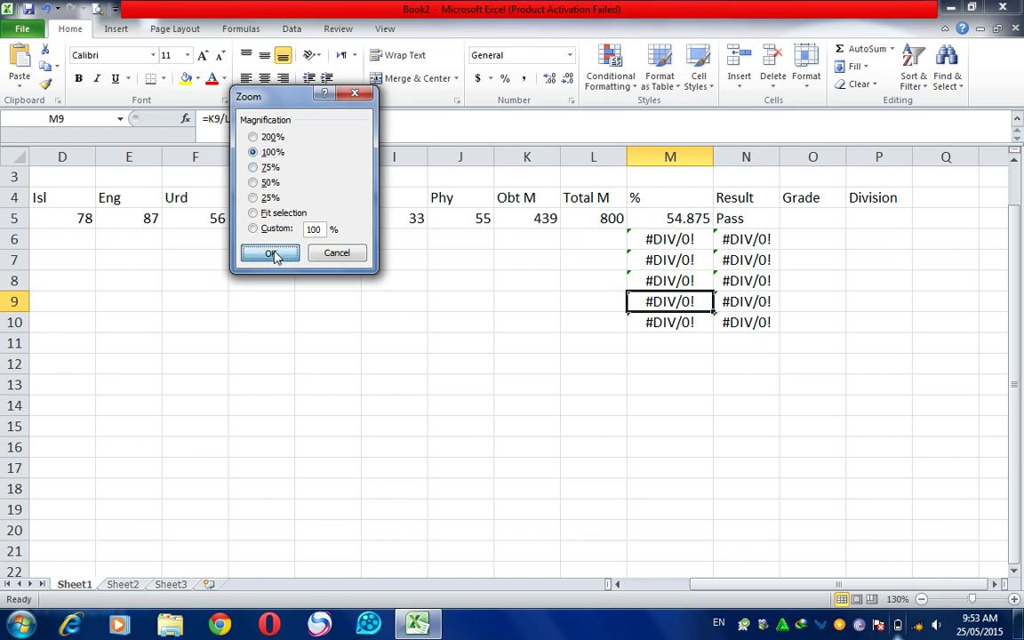
left_click(269, 253)
left_click_drag(41, 224, 1, 223)
left_click(122, 220)
left_click(211, 222)
left_click(135, 219)
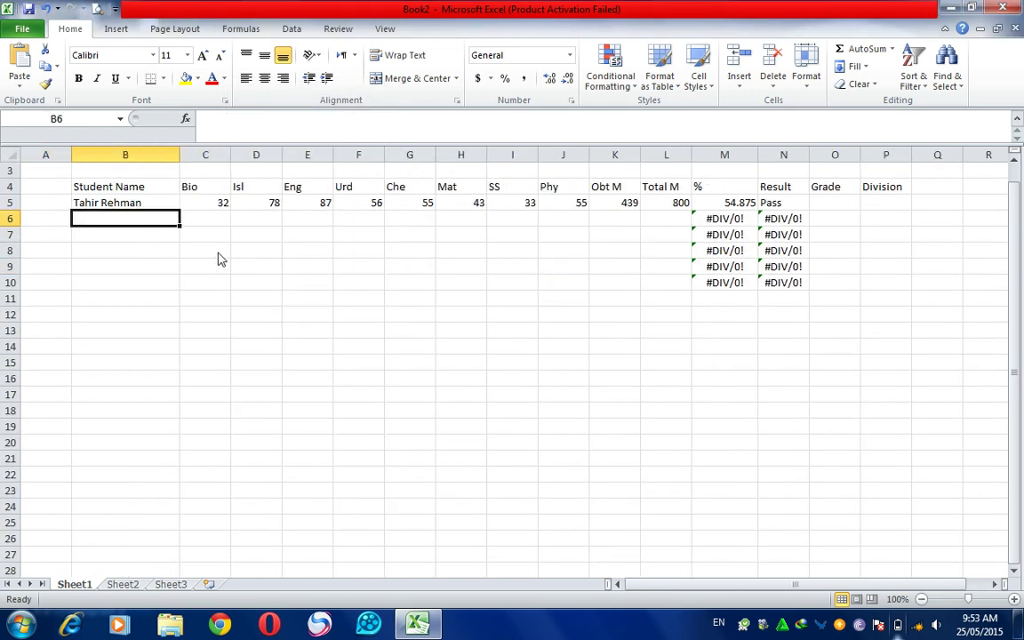
type("Mehran")
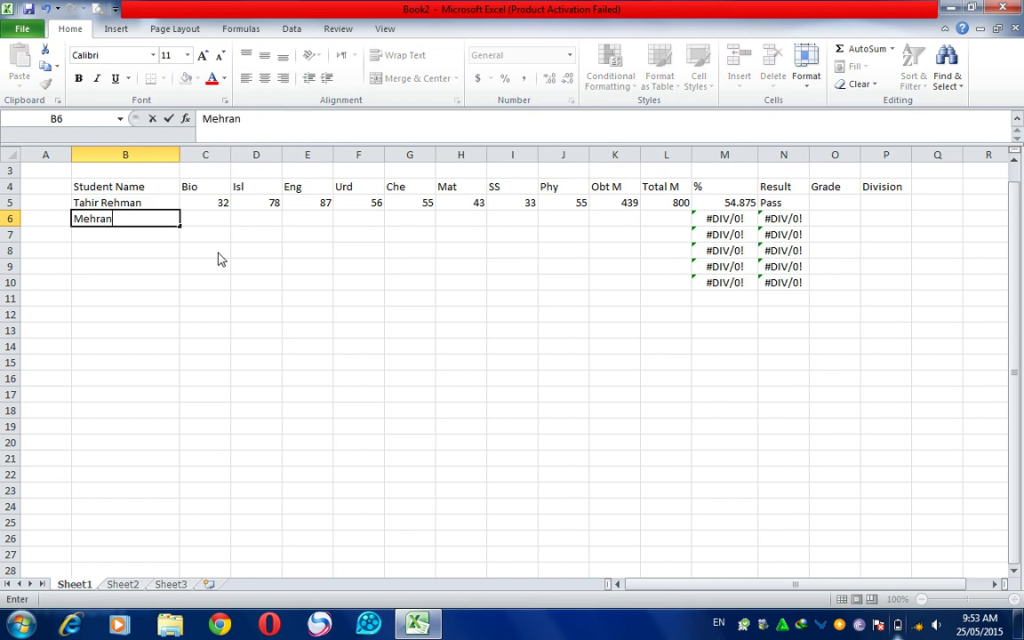
key("Tab")
- Enter the second student's marks 14, 12, 25, 23, 24, 22, 22 and 44 in C6:J6
type("14")
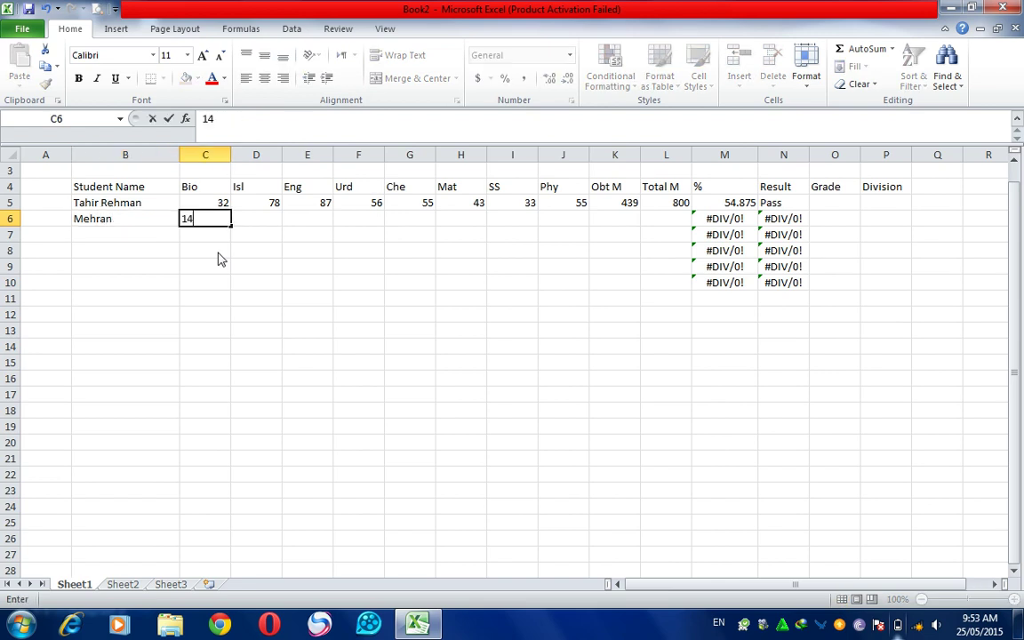
key("Tab")
type("12")
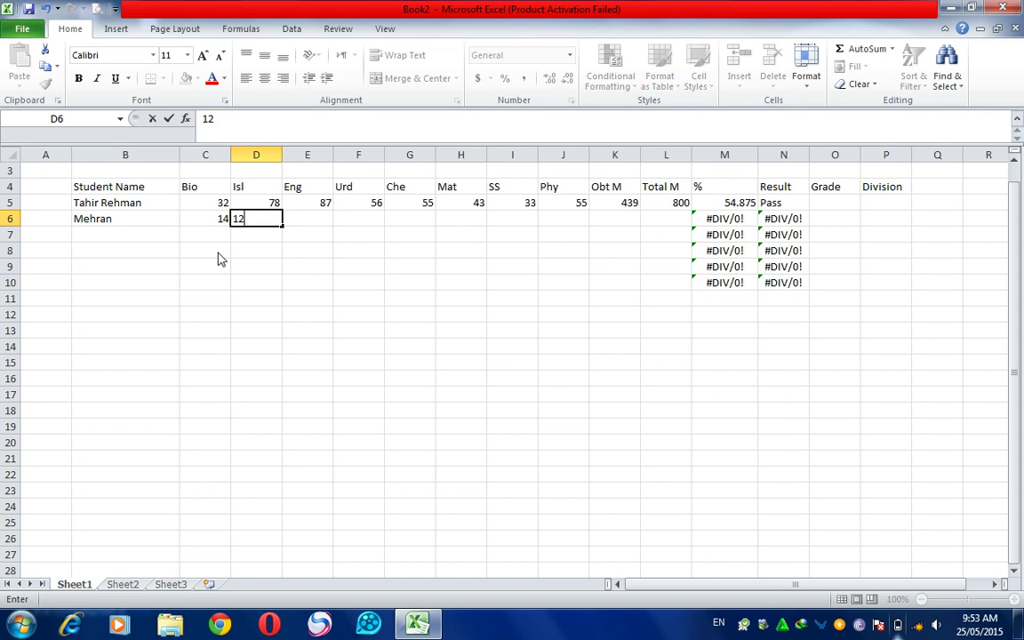
key("Tab")
type("25")
key("Tab")
type("23")
key("Tab")
type("24")
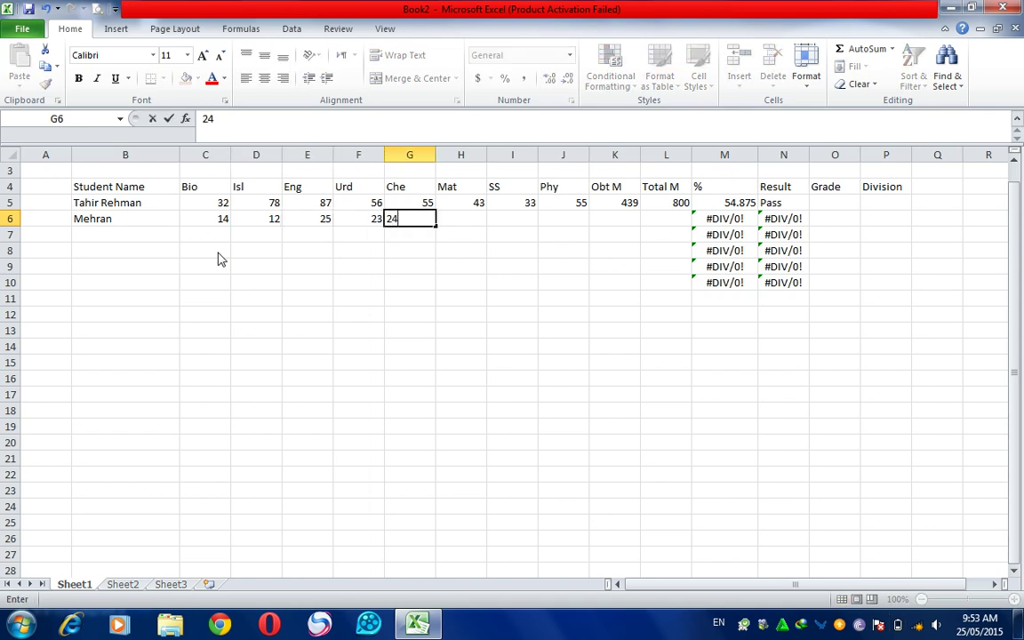
key("Tab")
type("22")
key("Tab")
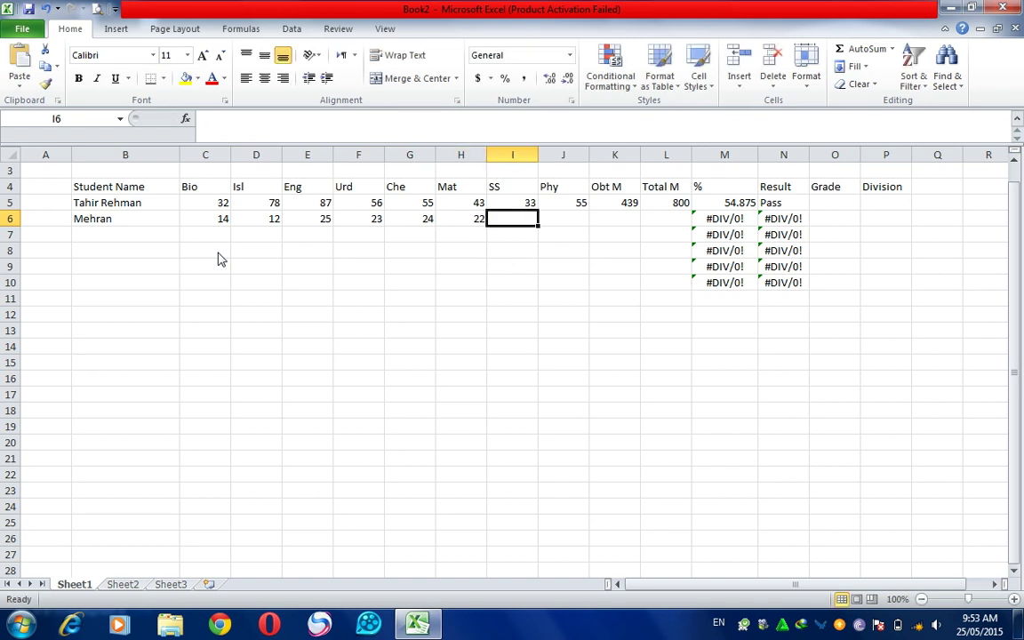
type("22")
key("Tab")
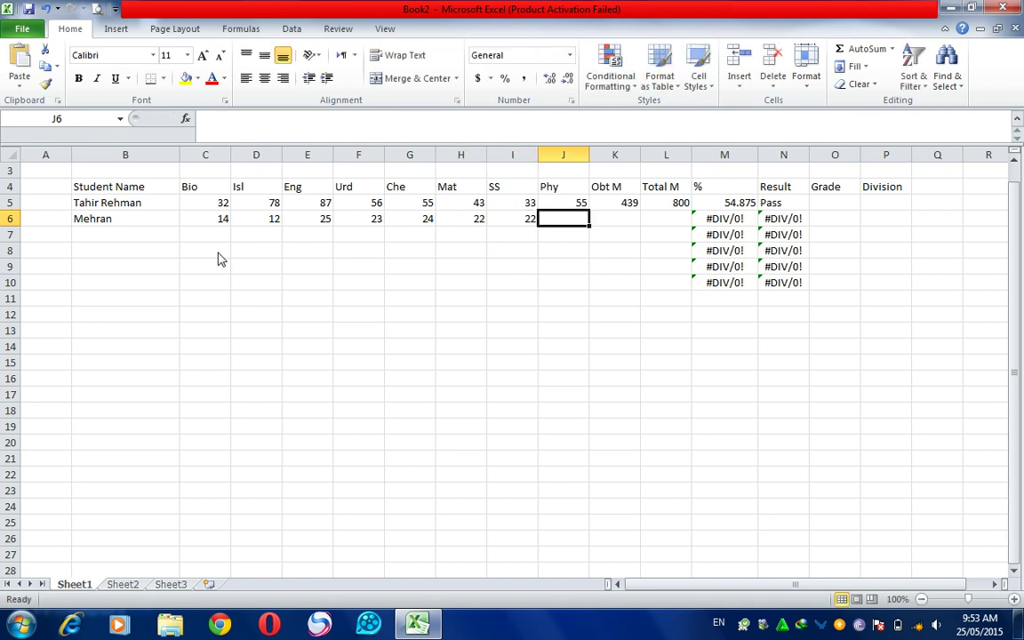
type("44")
key("Tab")
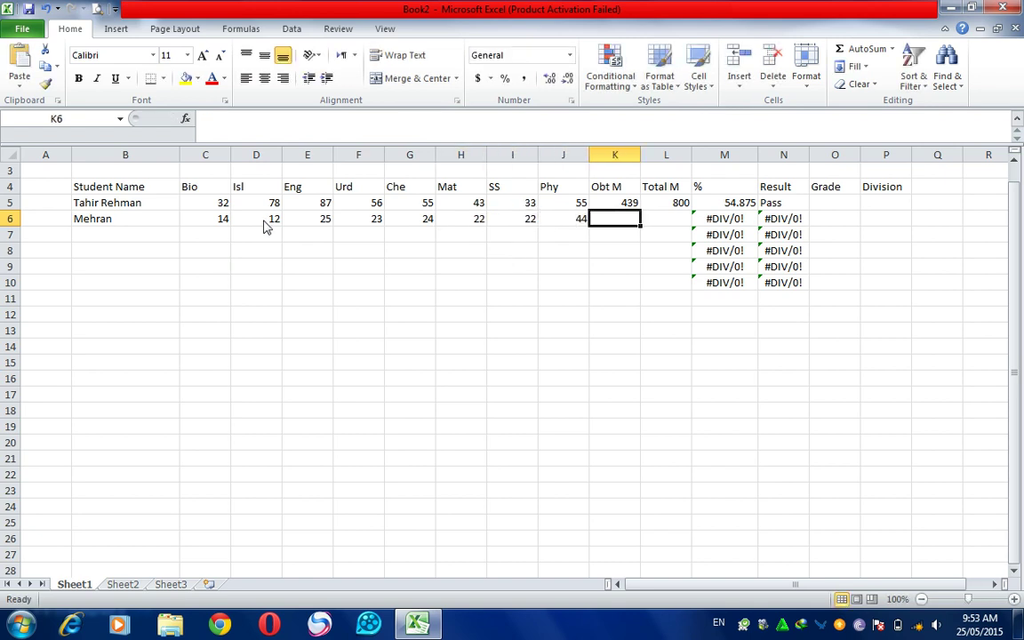
- Copy the Obt M formula from K5 to K6 and the Total M value 800 from L5 to L6
left_click(631, 211)
left_click_drag(640, 214, 692, 229)
left_click(653, 280)
left_click(628, 221)
left_click(681, 205)
left_click(742, 220)
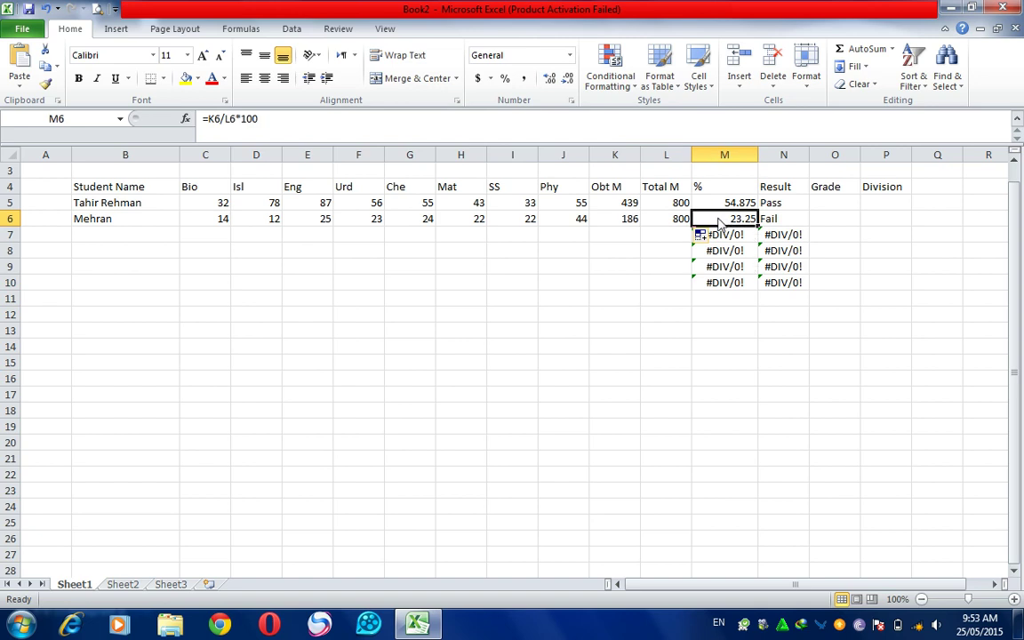
left_click(785, 221)
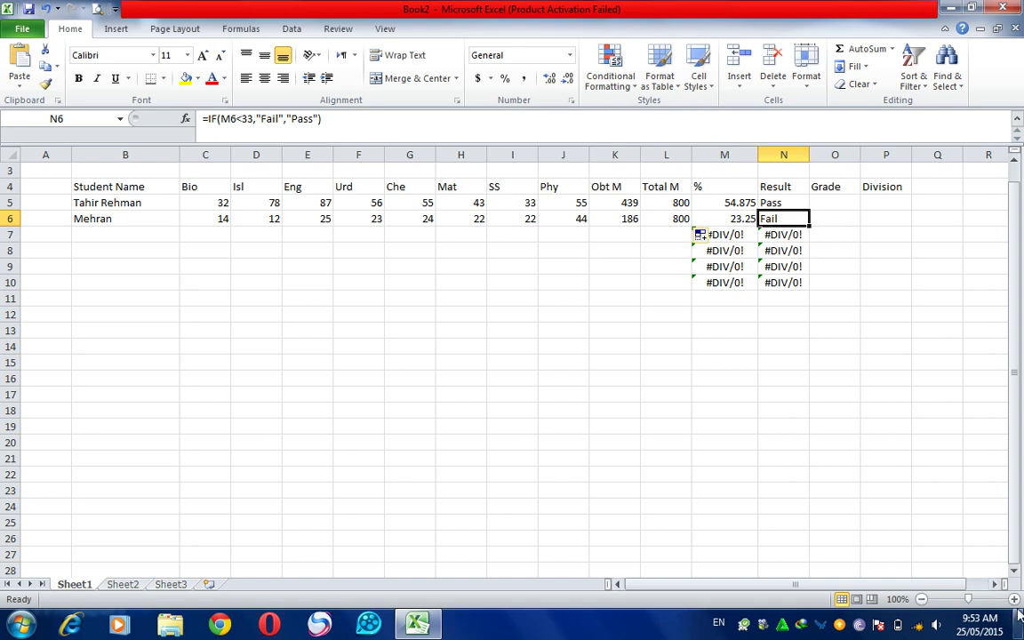
- List the grade letters A, B and C in M14:M16 below the mark sheet
left_click(832, 202)
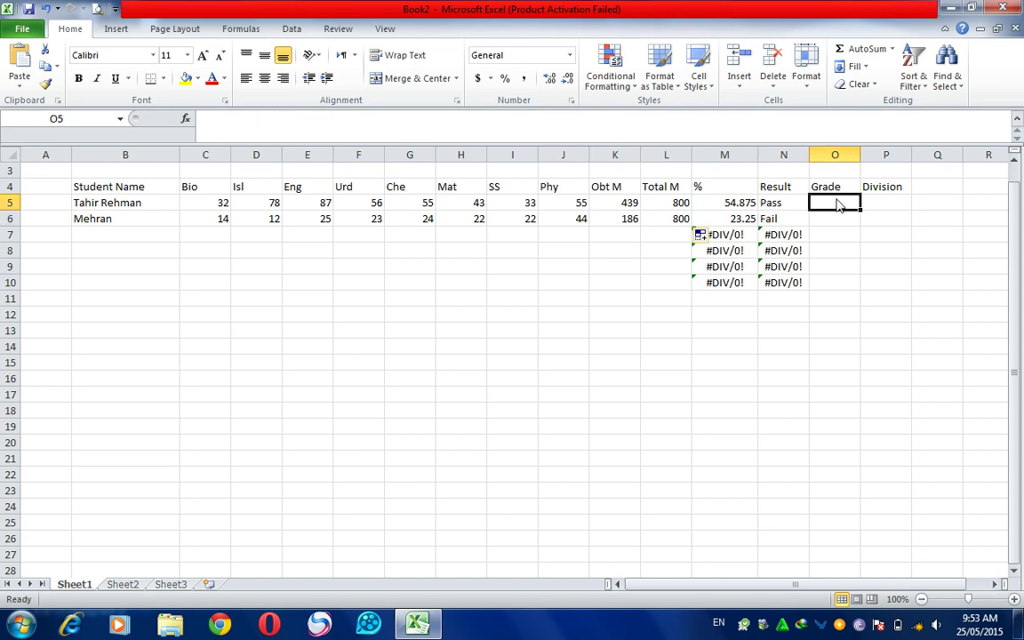
left_click(743, 346)
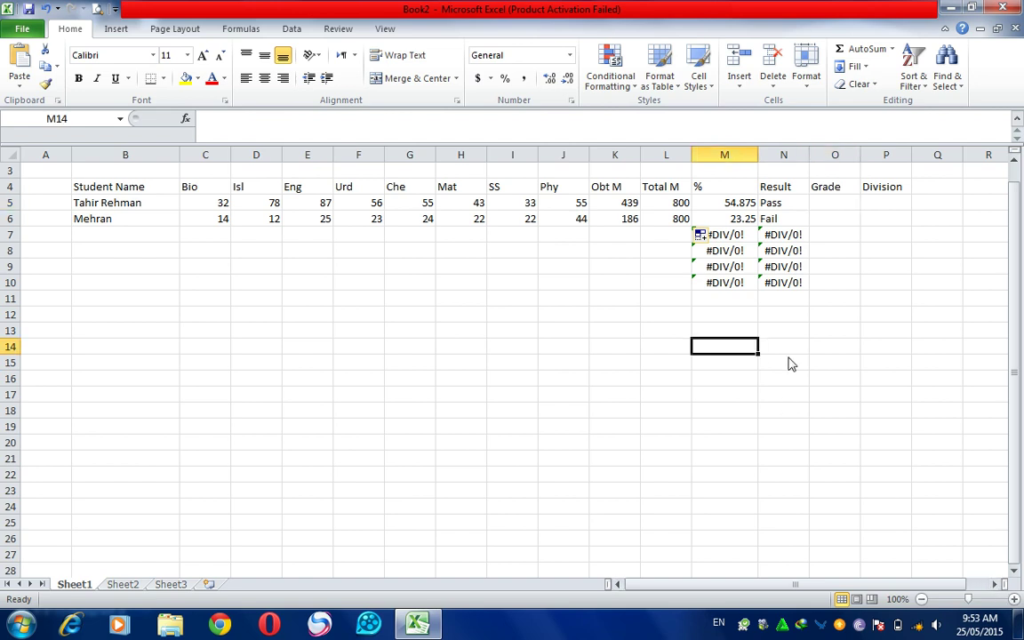
type("A")
key("Return")
type("B")
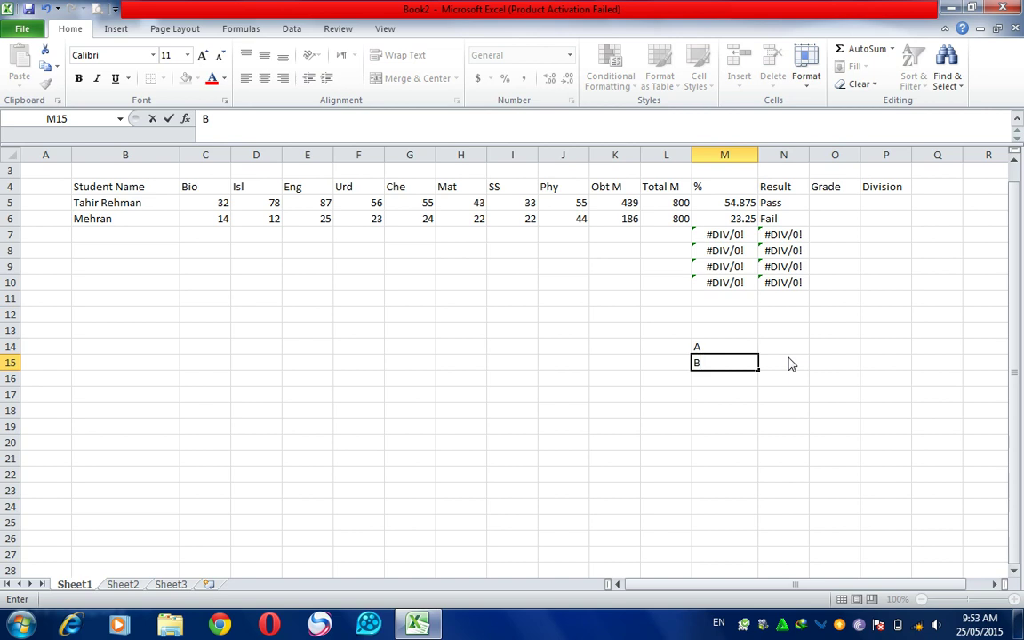
key("Return")
type("C")
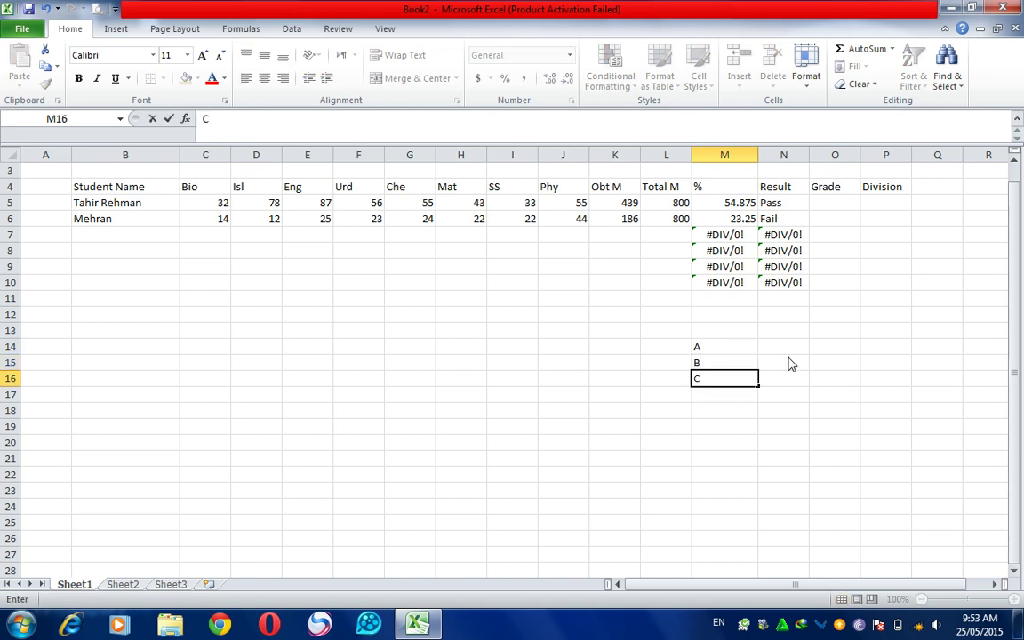
key("Return")
- Add the grade A+ in M13, directly above the grade A entry
key("Up")
key("Up")
key("Up")
key("Right")
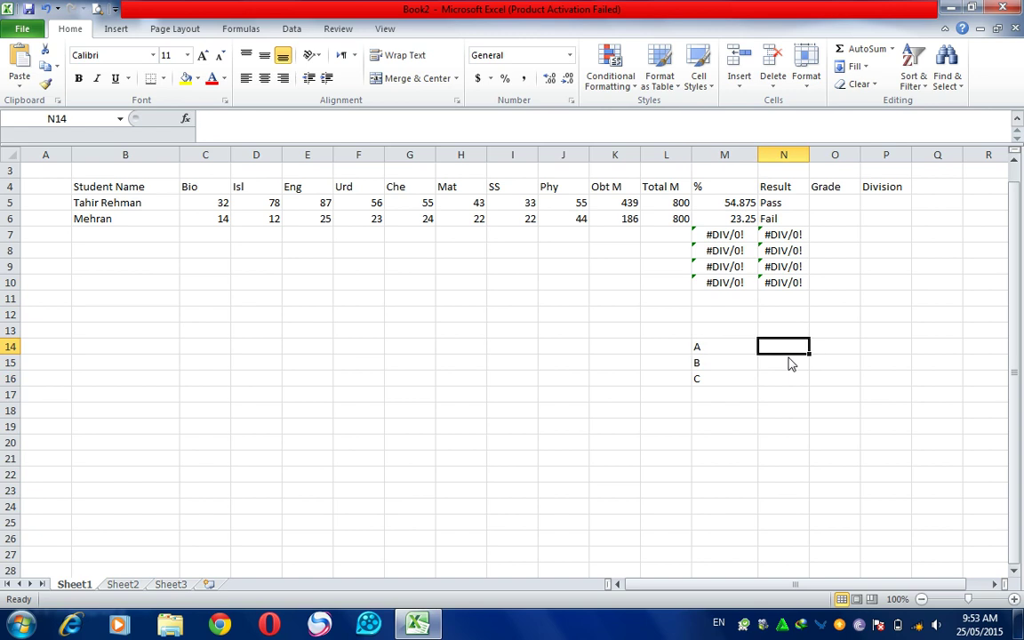
key("Left")
key("Right")
key("Left")
key("Up")
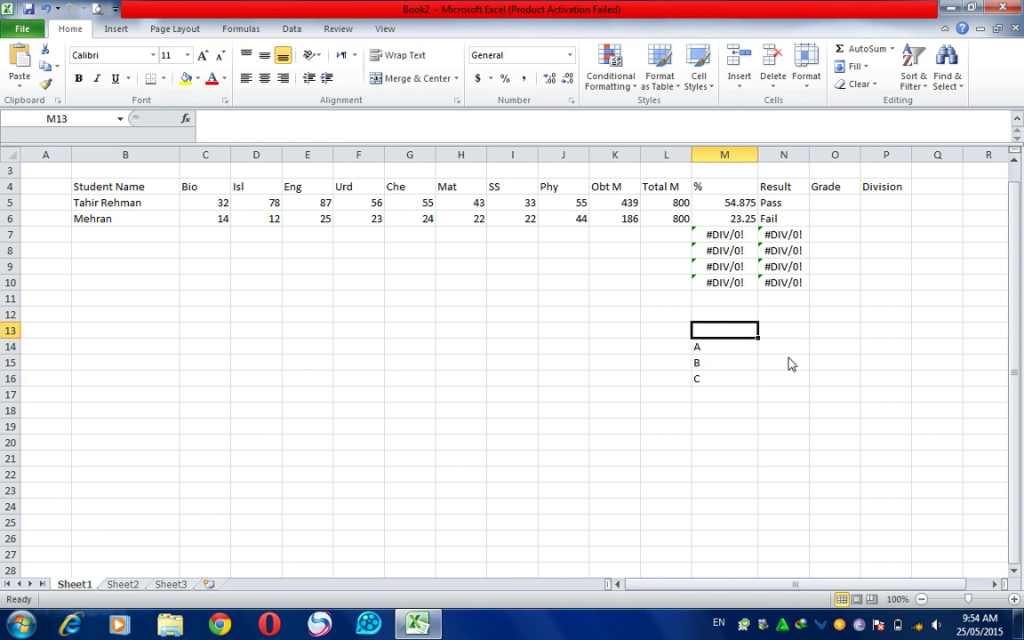
type("A+")
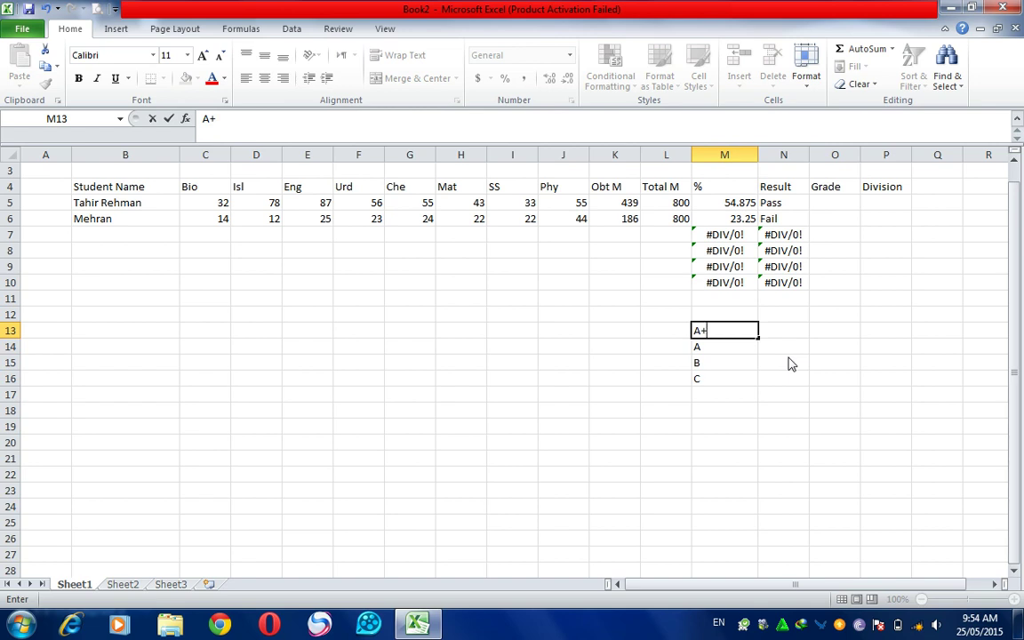
key("Tab")
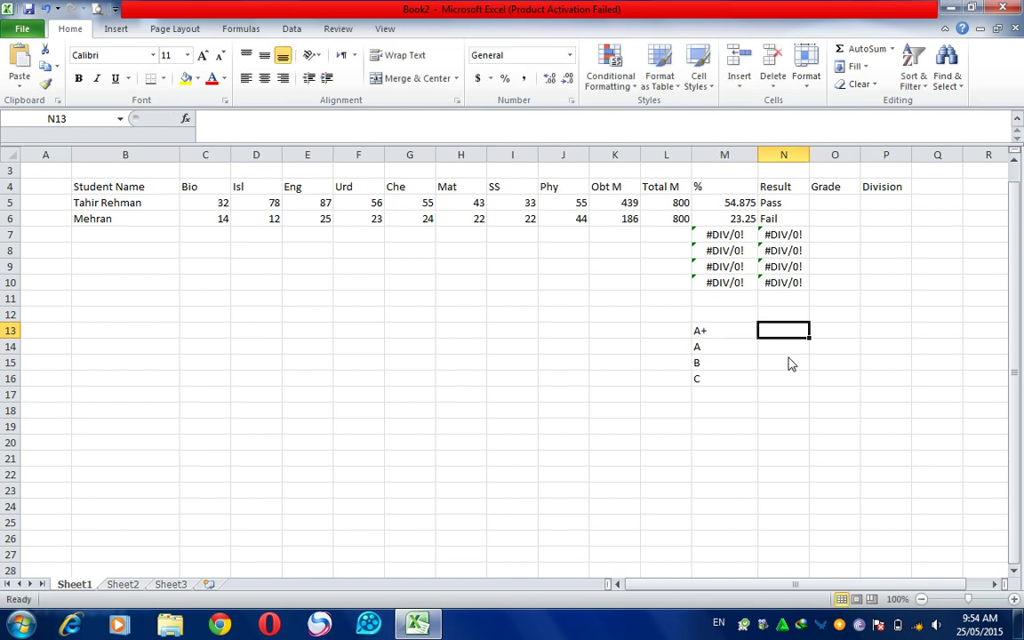
- Enter the percentage range 80-100 for grade A+ in N13
type("80")
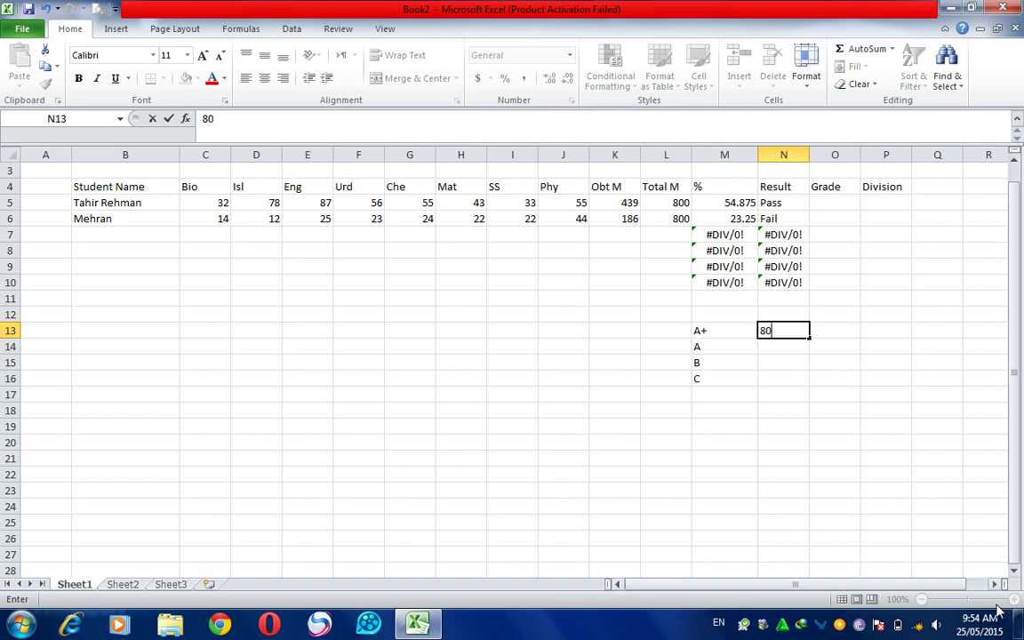
left_click(917, 524)
left_click(786, 334)
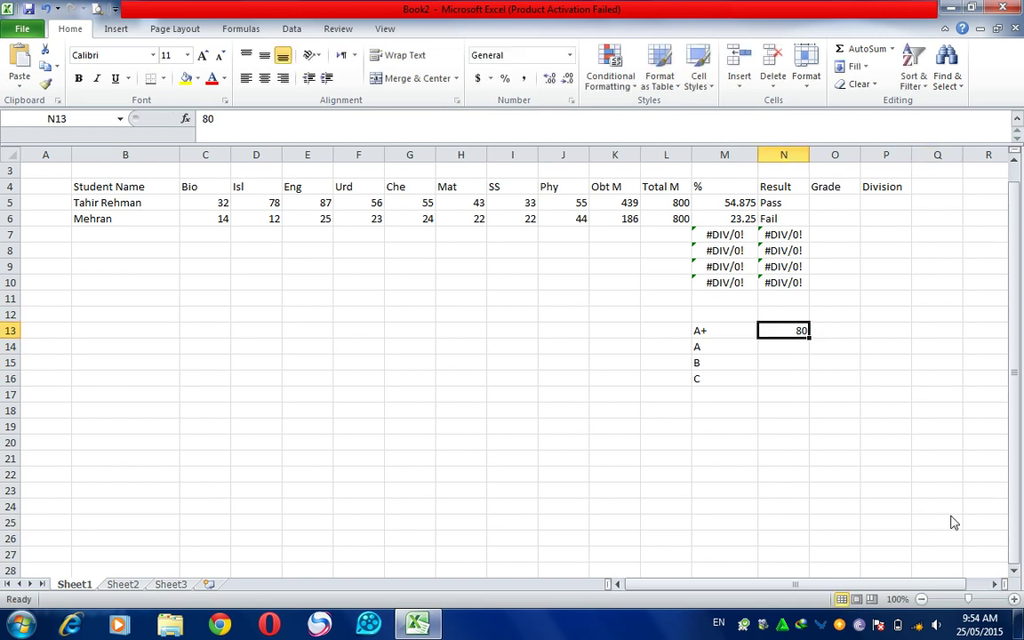
left_click(1012, 600)
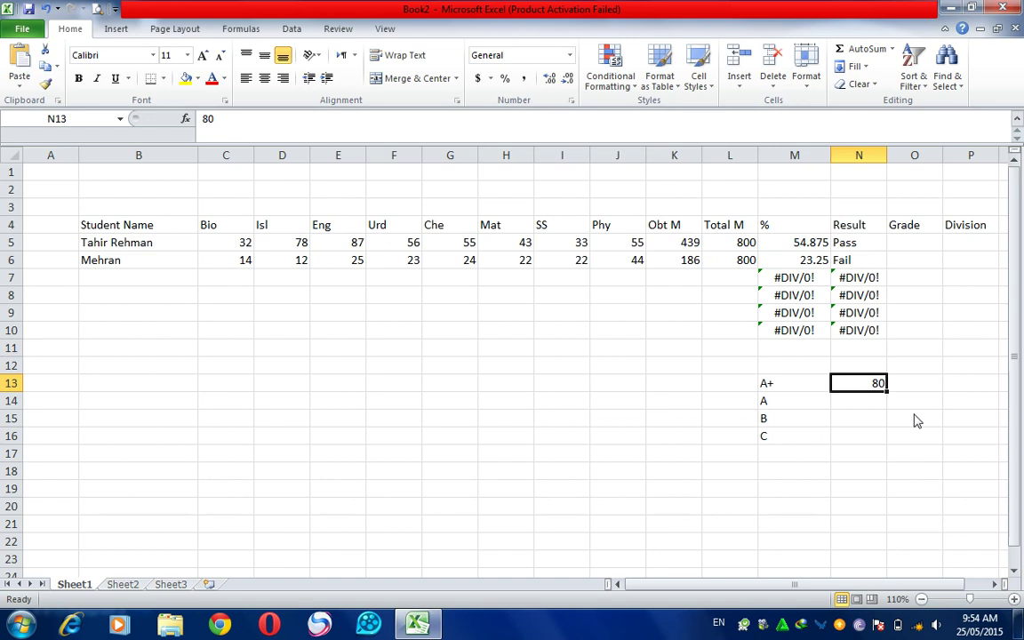
type("80-100")
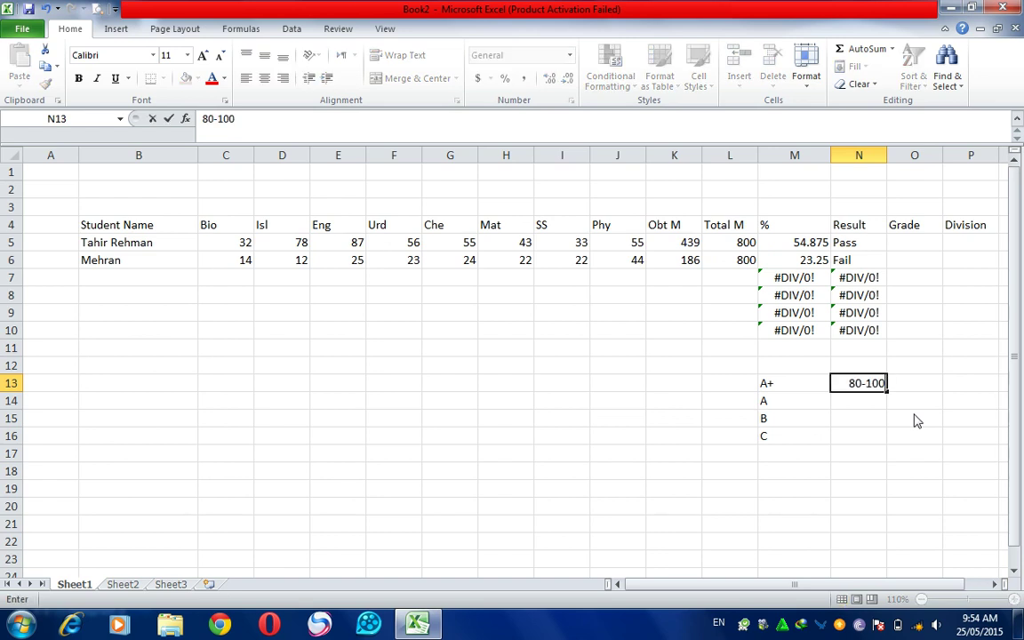
key("Return")
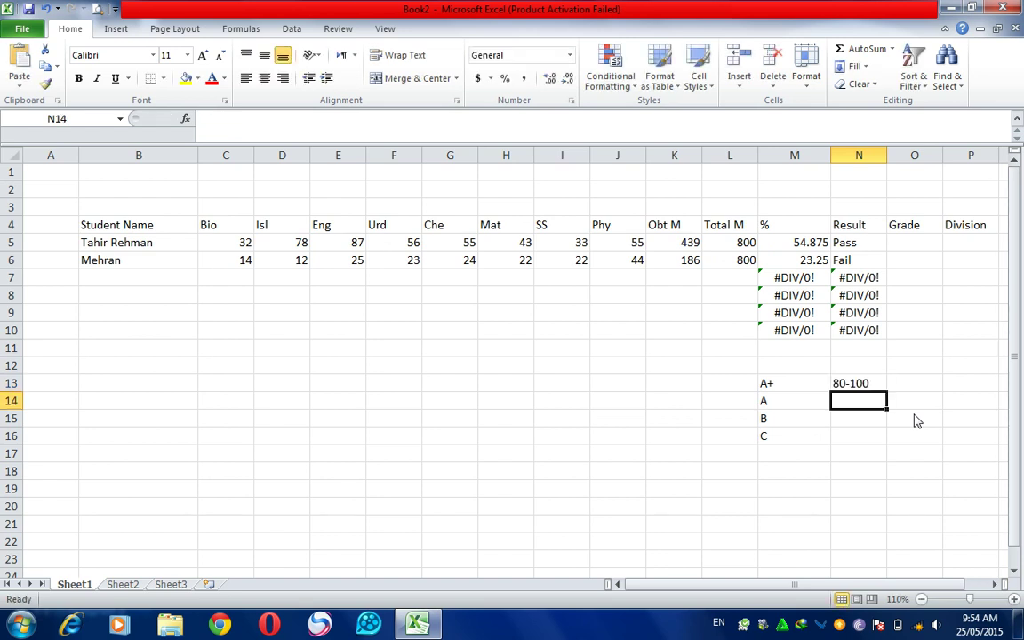
- Enter the percentage ranges 70-79, 60-69 and 45-59 in N14:N16 for grades A, B and C
type("70-79")
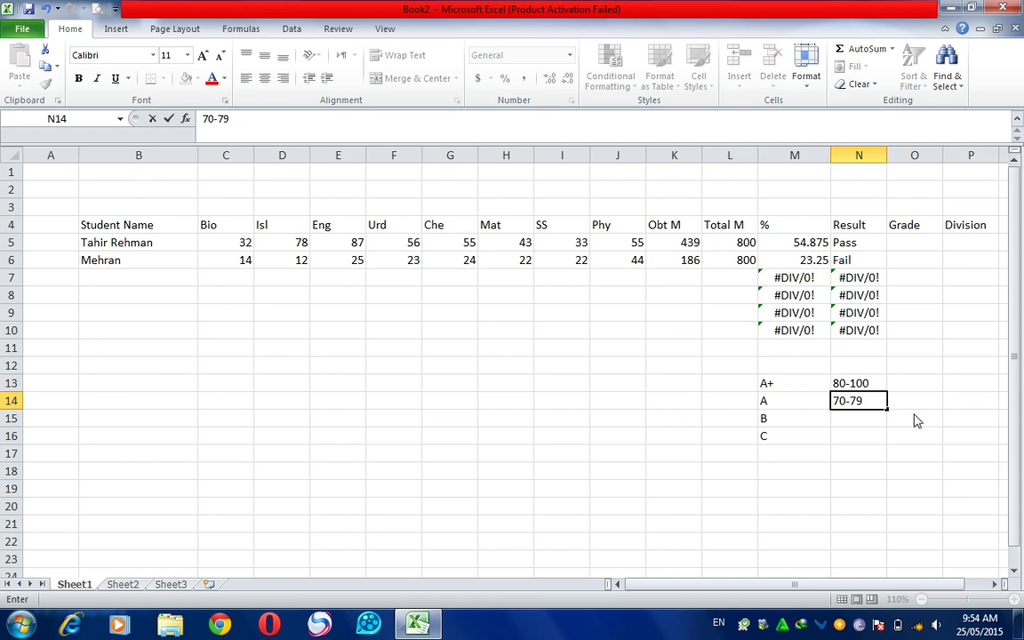
key("Return")
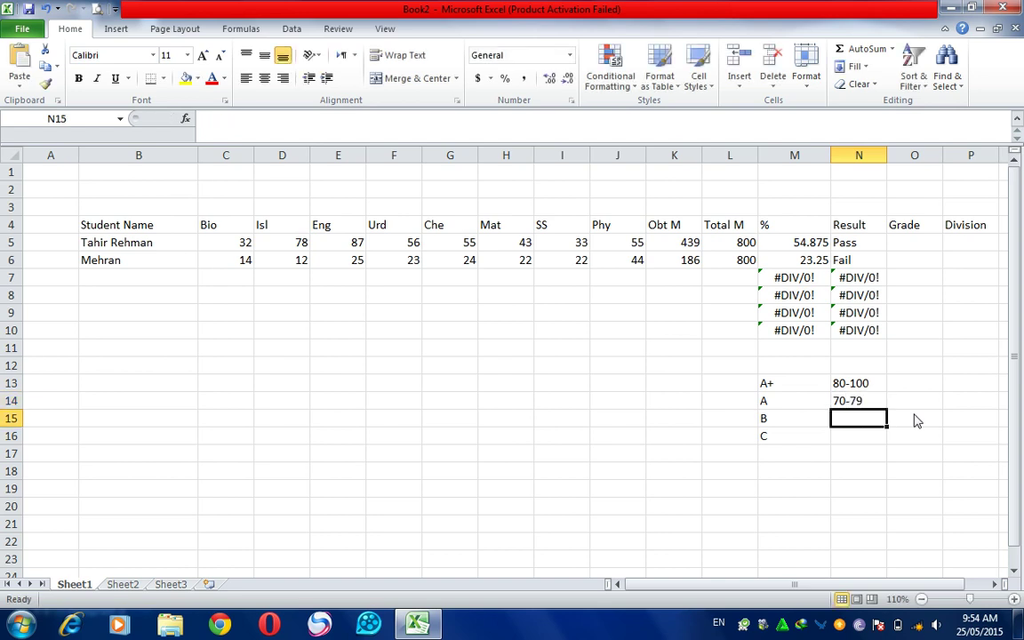
type("6")
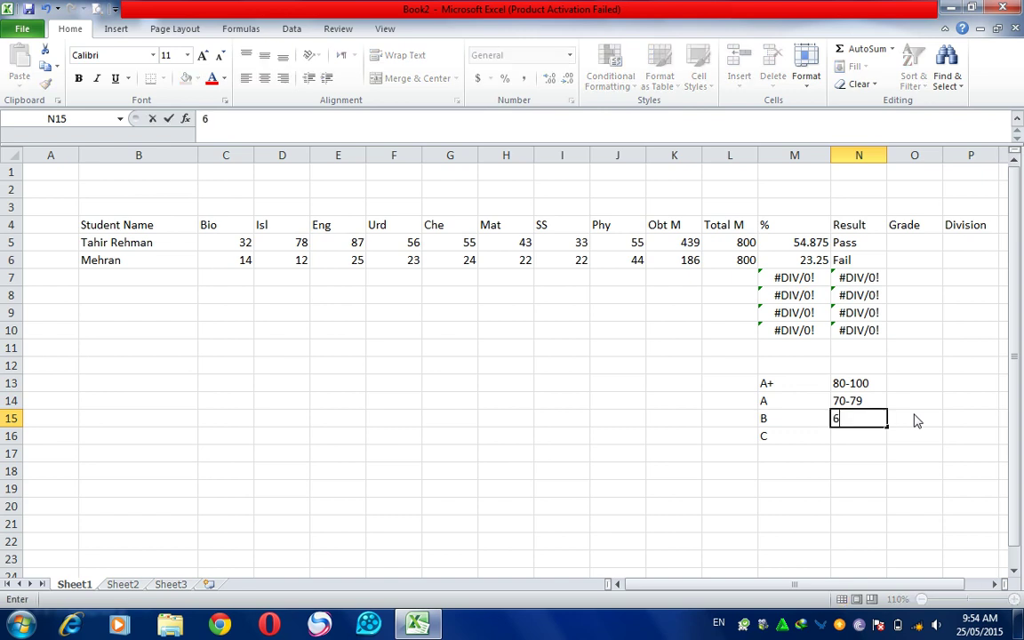
type("0-69")
key("Return")
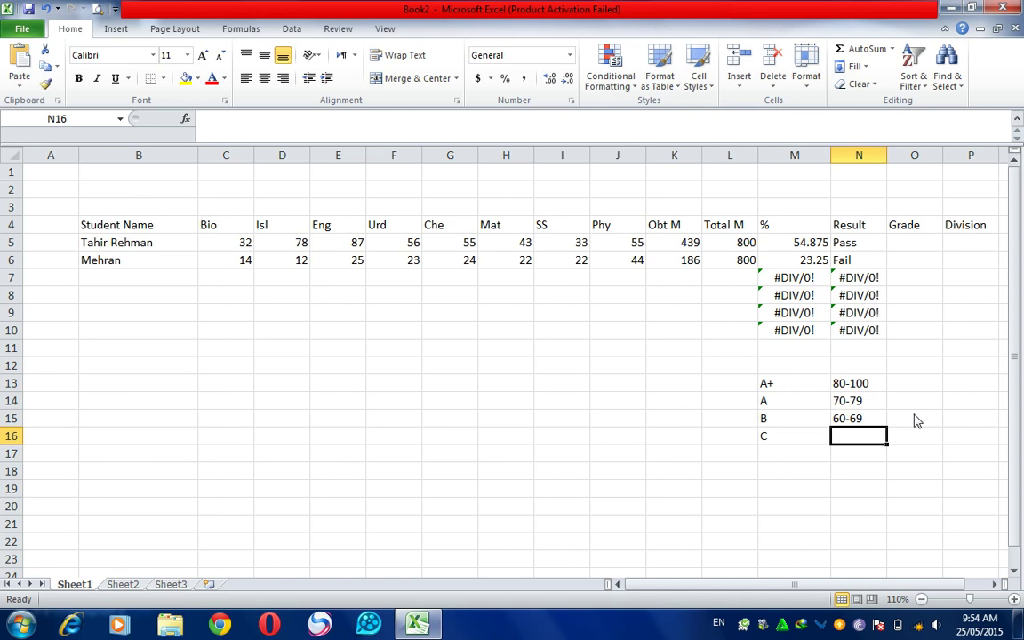
type("45-")
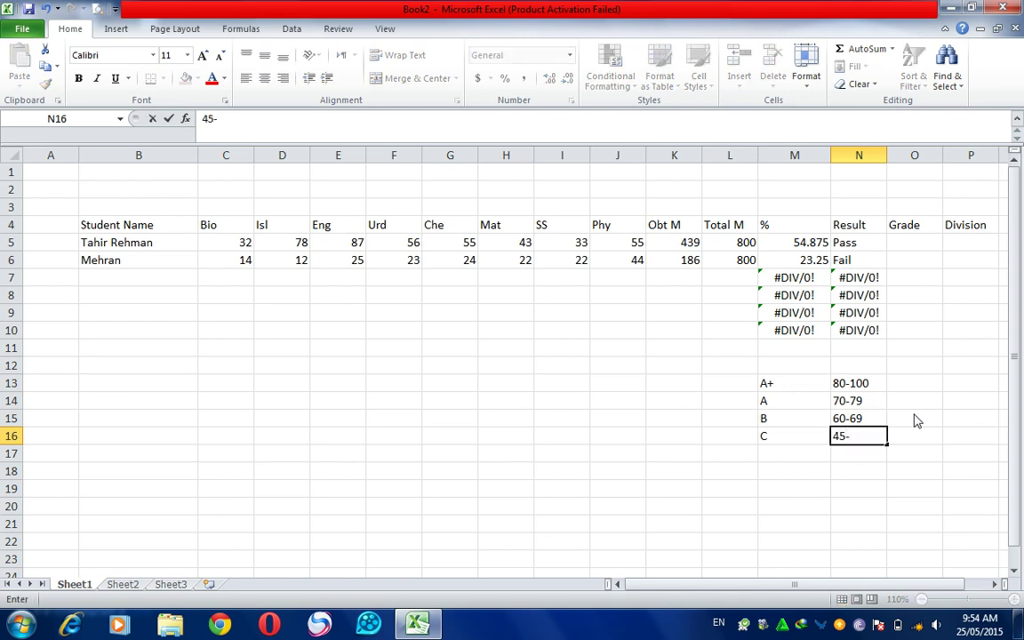
type("4")
key("BackSpace")
type("59")
key("Return")
left_click(803, 438)
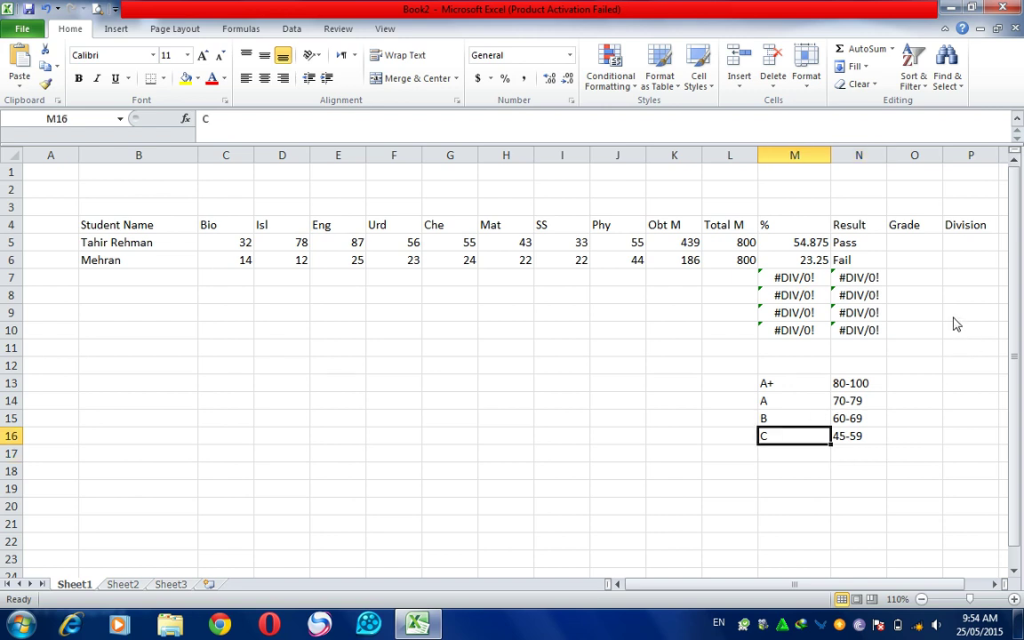
- Start the first student's Grade formula in O5 with =if(M5>=80,"A One", as the first condition
left_click(909, 245)
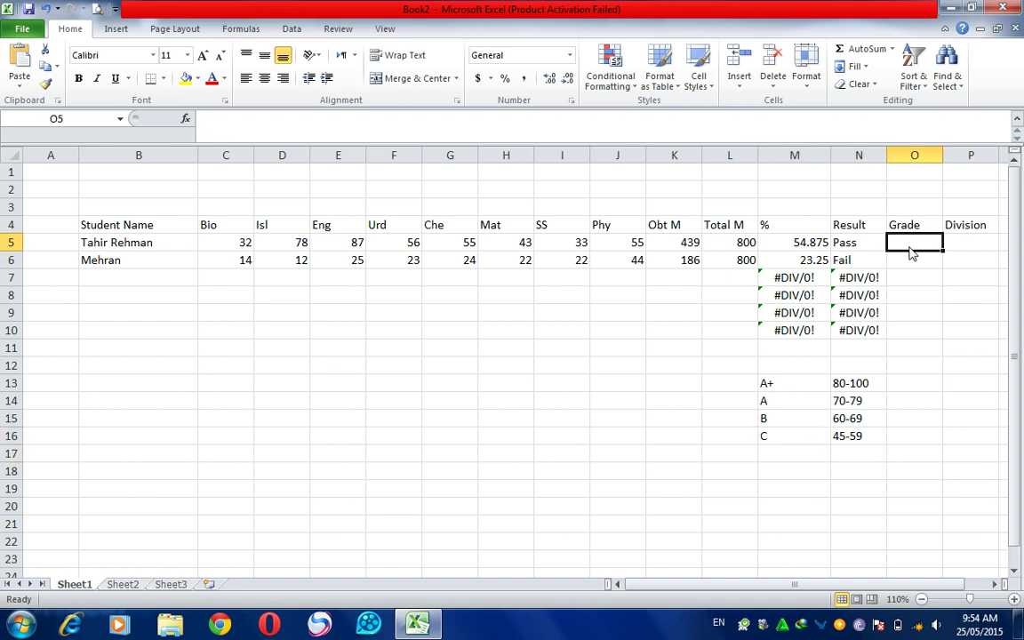
left_click(995, 584)
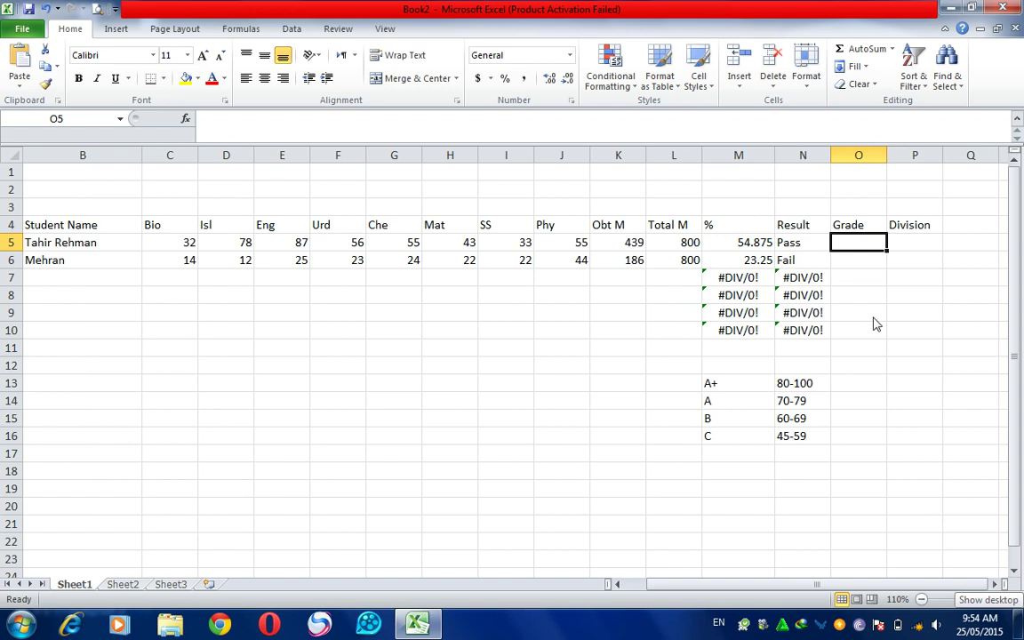
type("=")
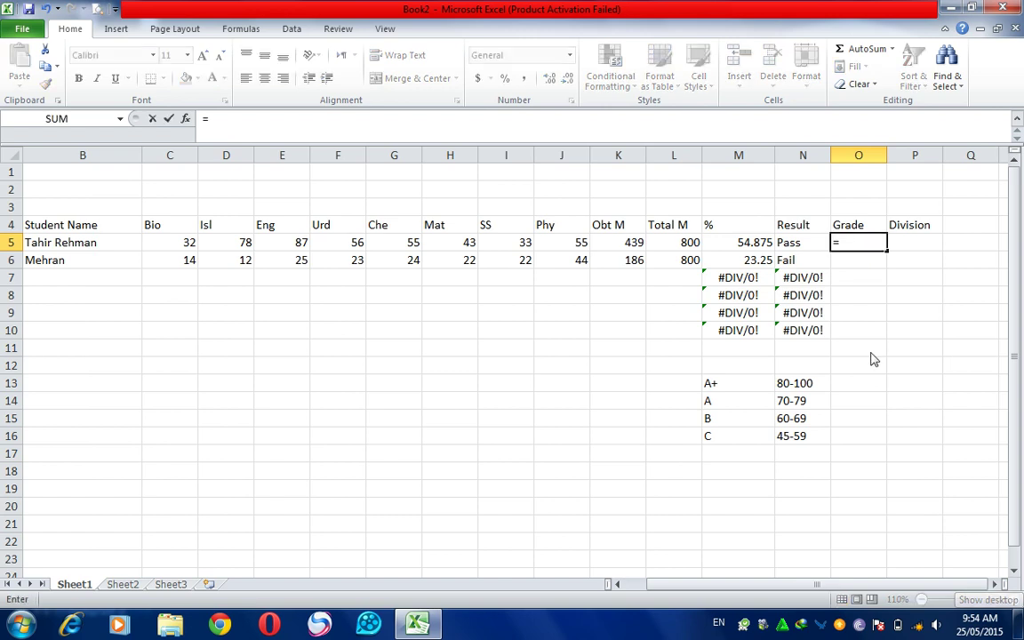
type("if")
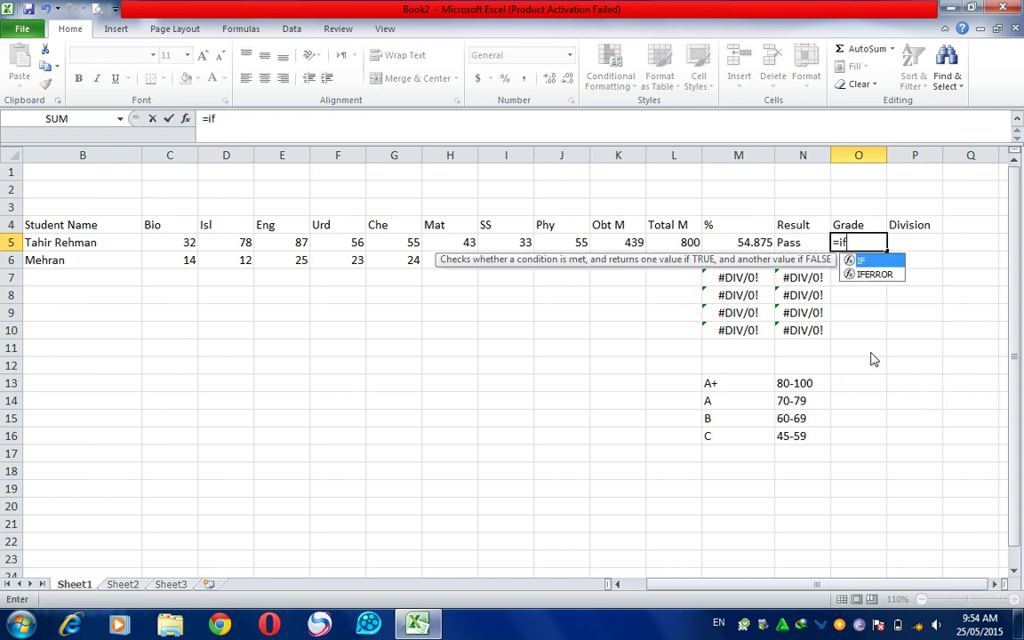
type("(")
left_click(747, 245)
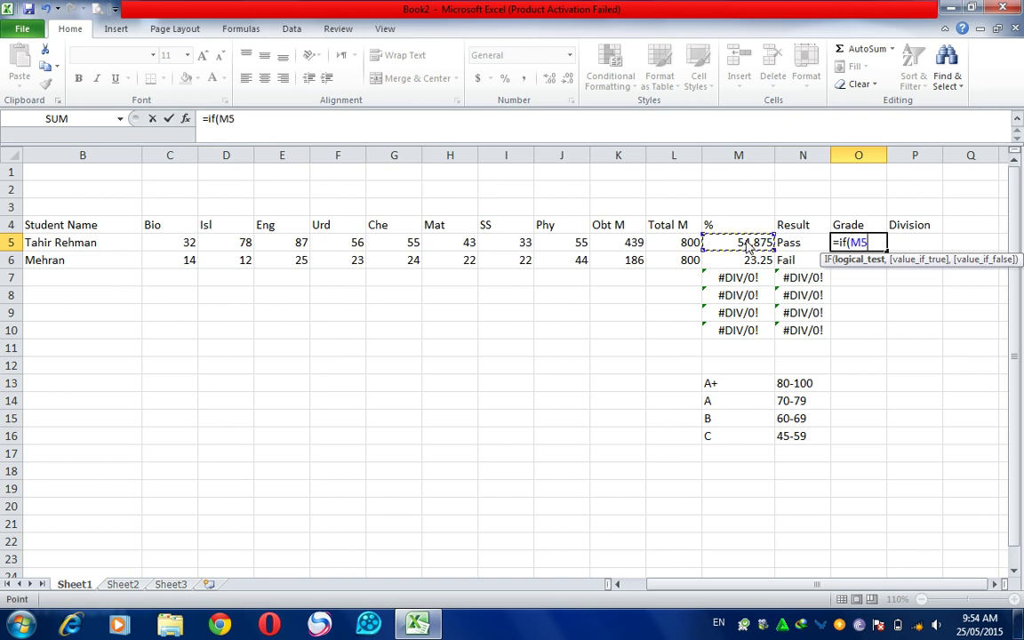
type(">=")
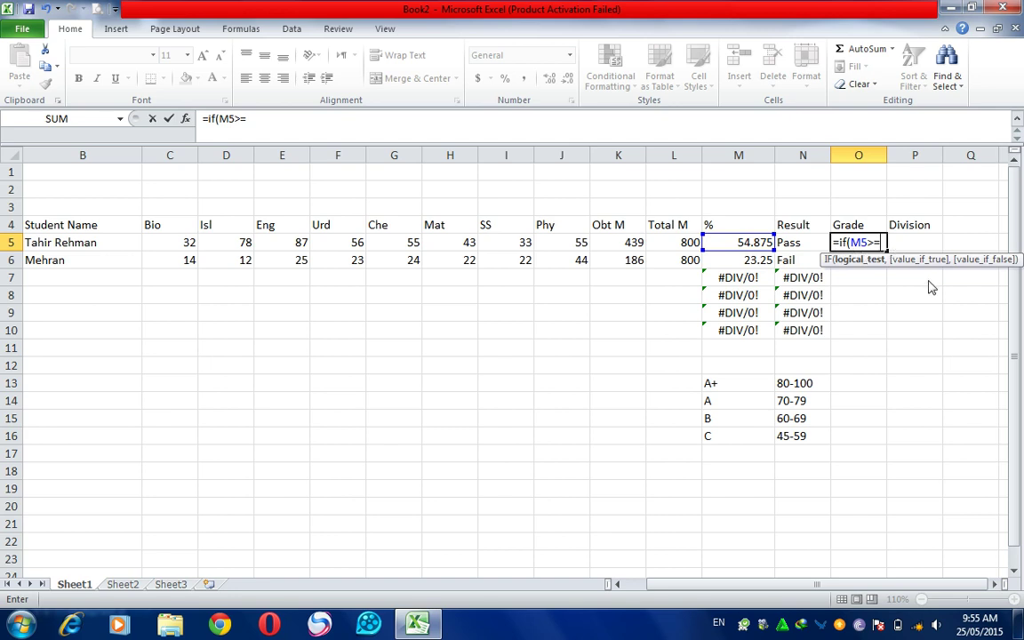
type("80,\"")
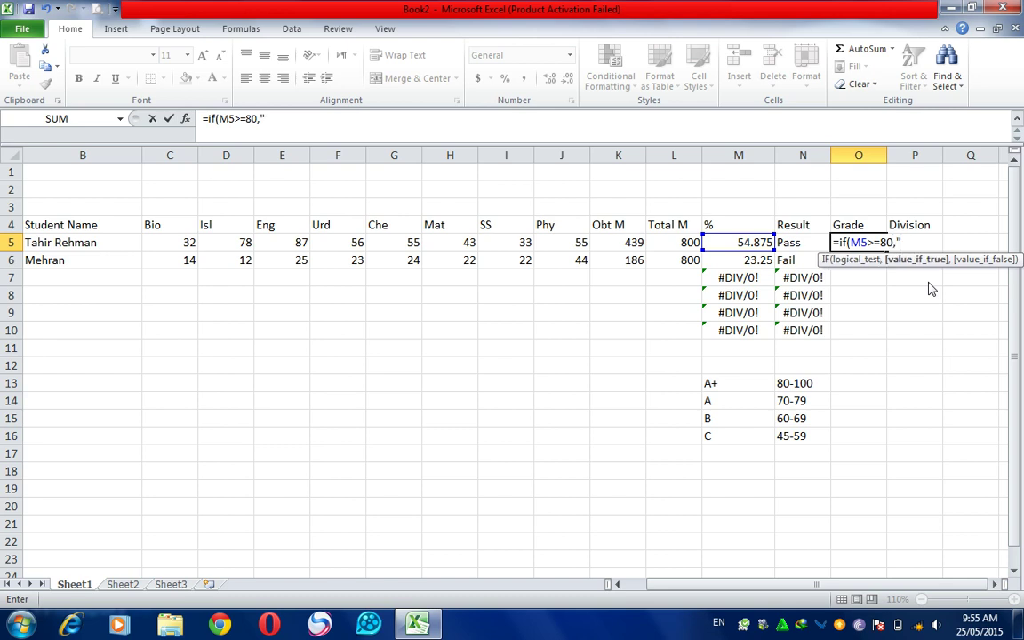
type("A One\"")
type(",")
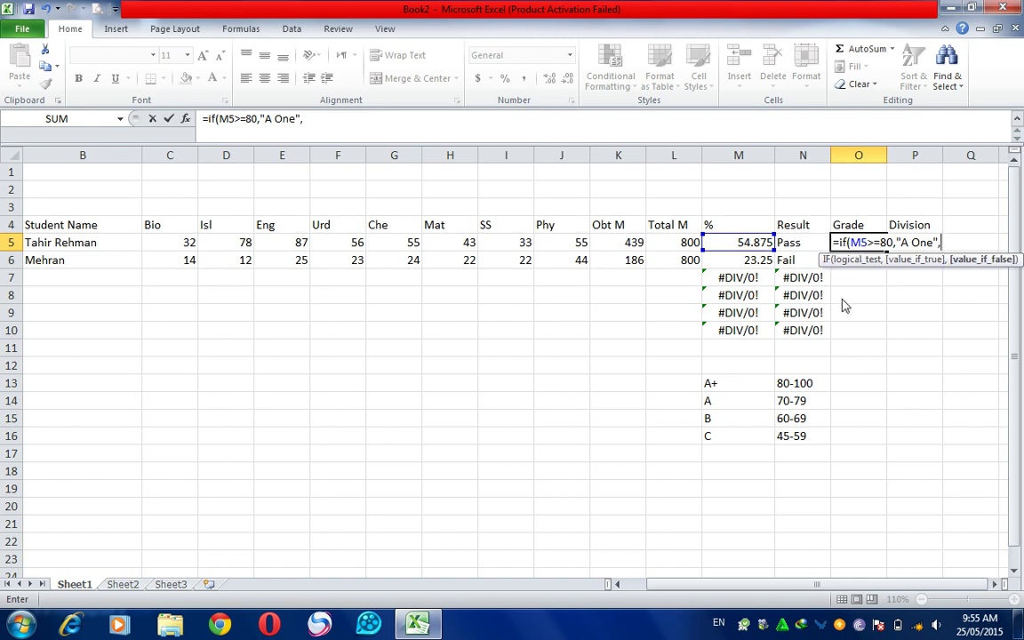
- Extend the O5 formula with the nested condition if(M5=>70,"A", for the second grade
type("if")
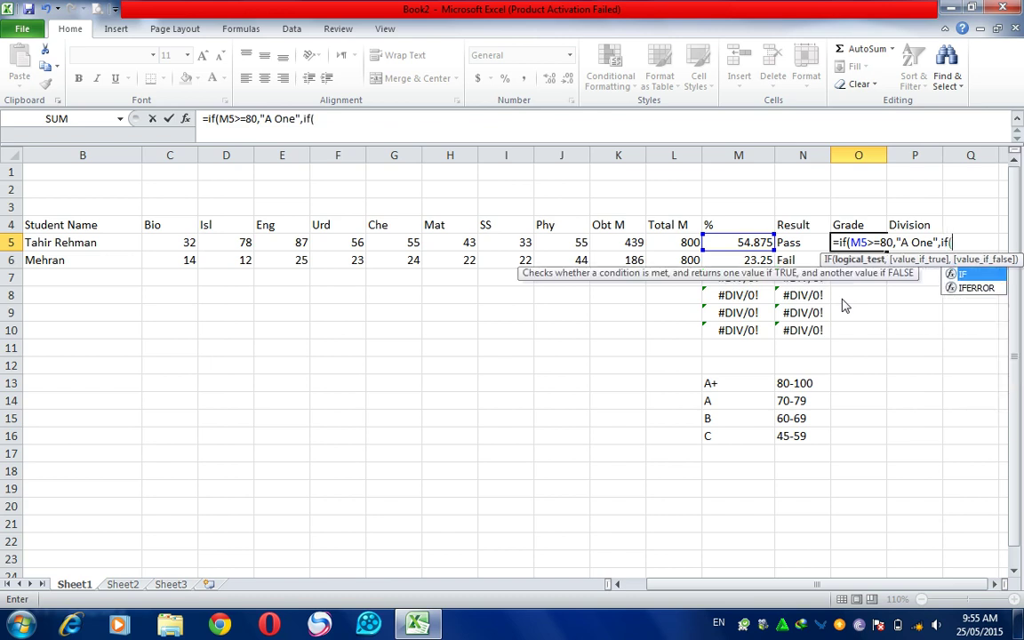
type("(")
left_click(732, 249)
type("=")
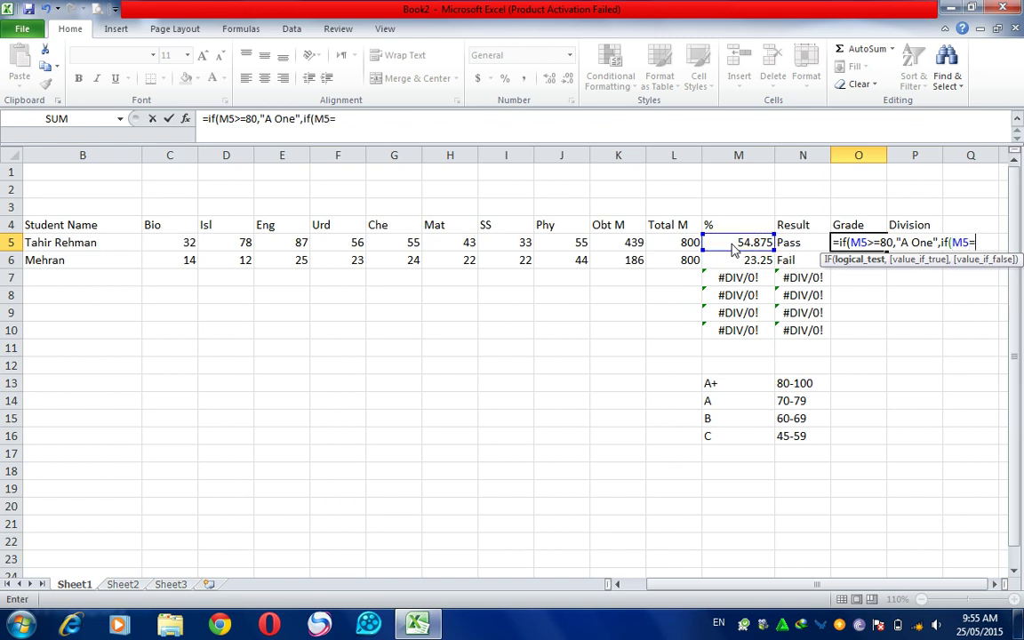
type(">70,")
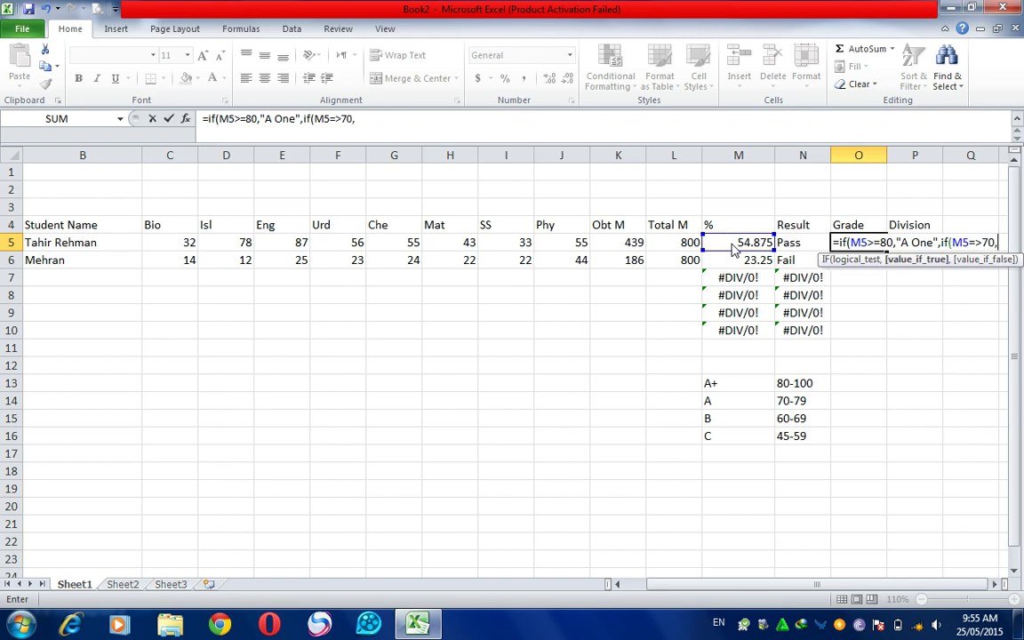
type("\"A\"")
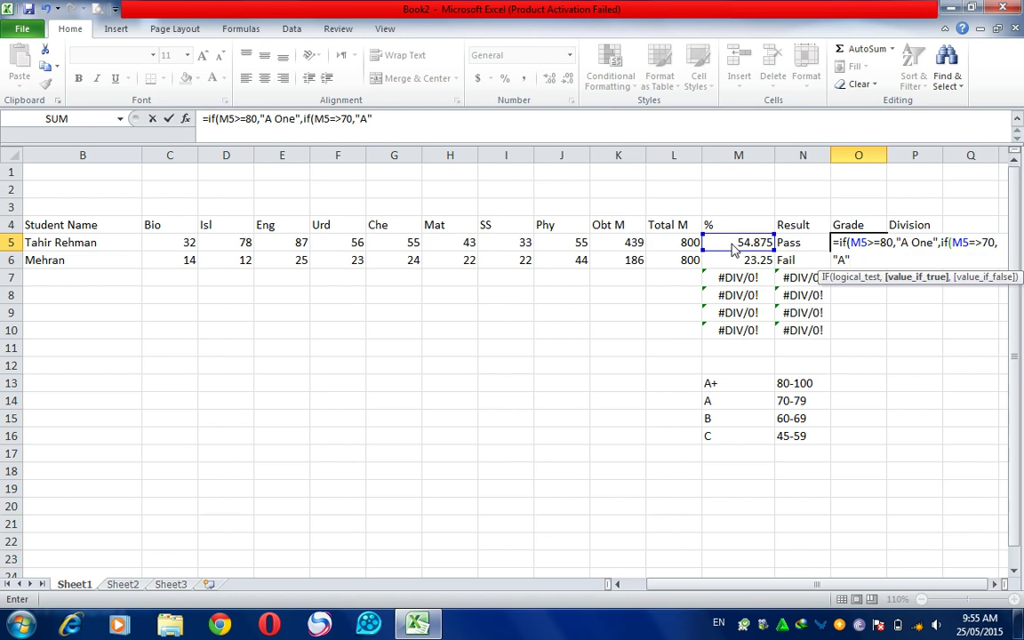
type(",")
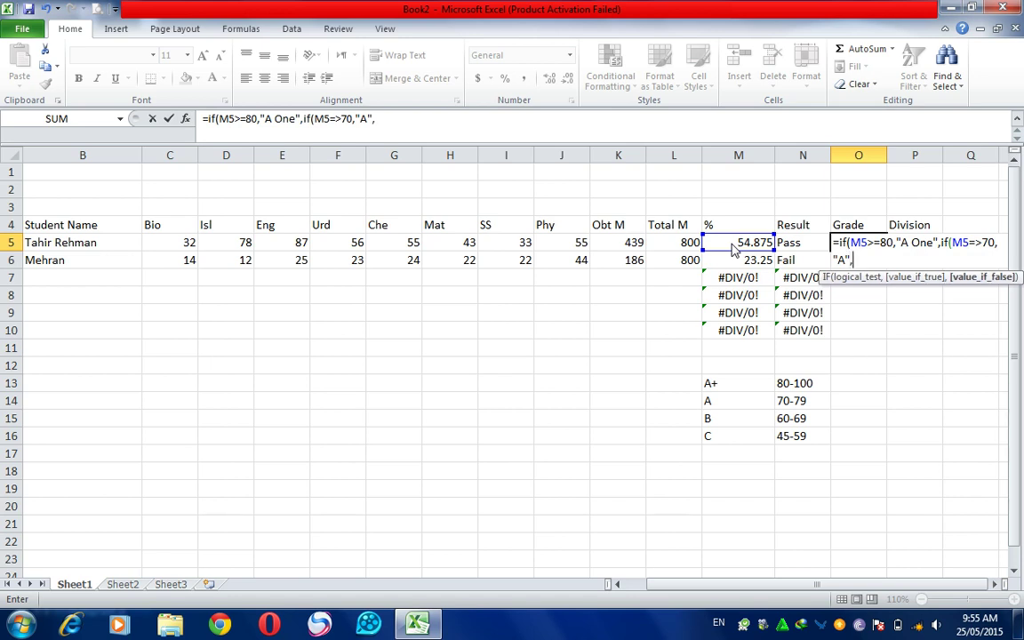
- Extend the O5 grade formula with the nested condition if(M5=>60,"B for the third grade
type("if")
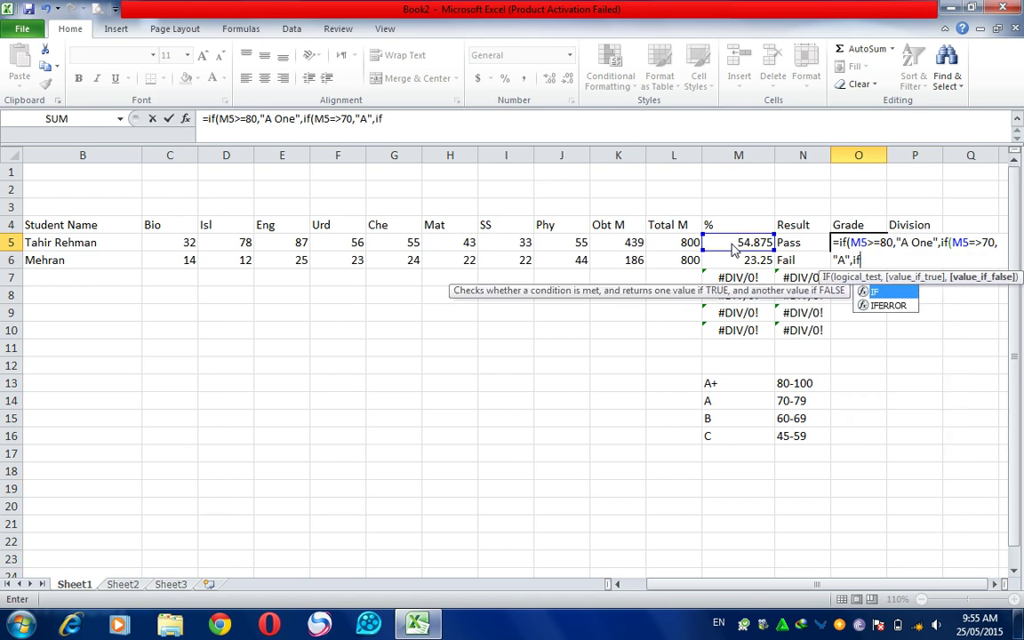
type("(")
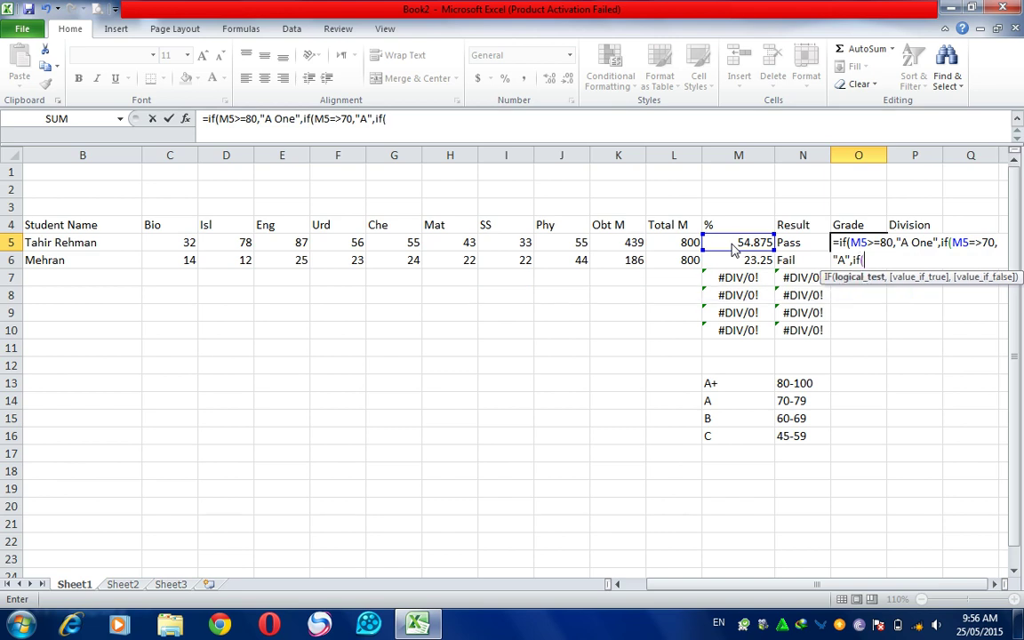
type("M5=")
type(">")
type("6")
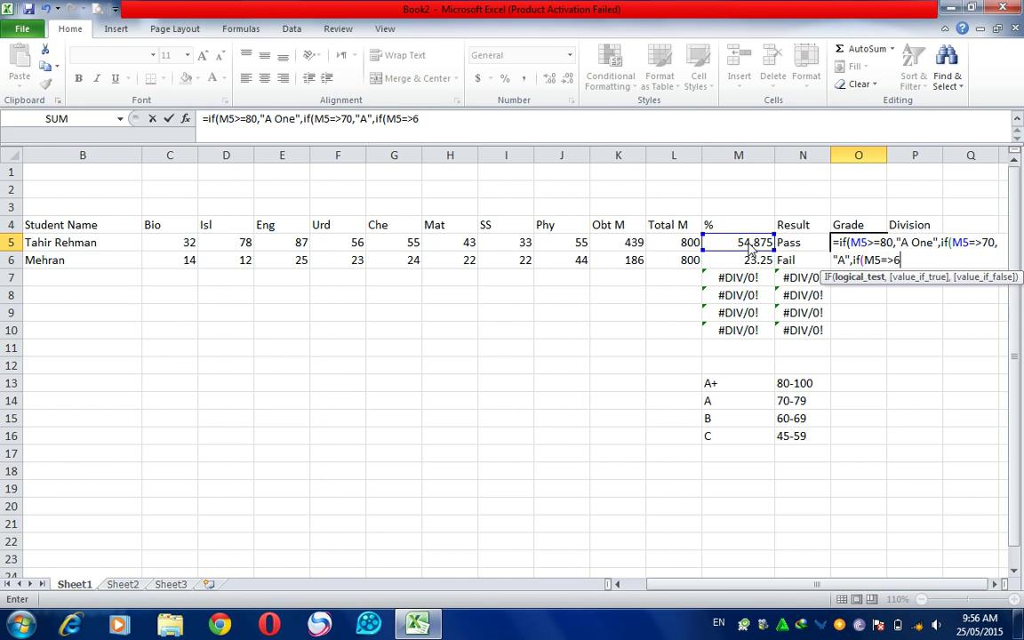
type("0,\"B")
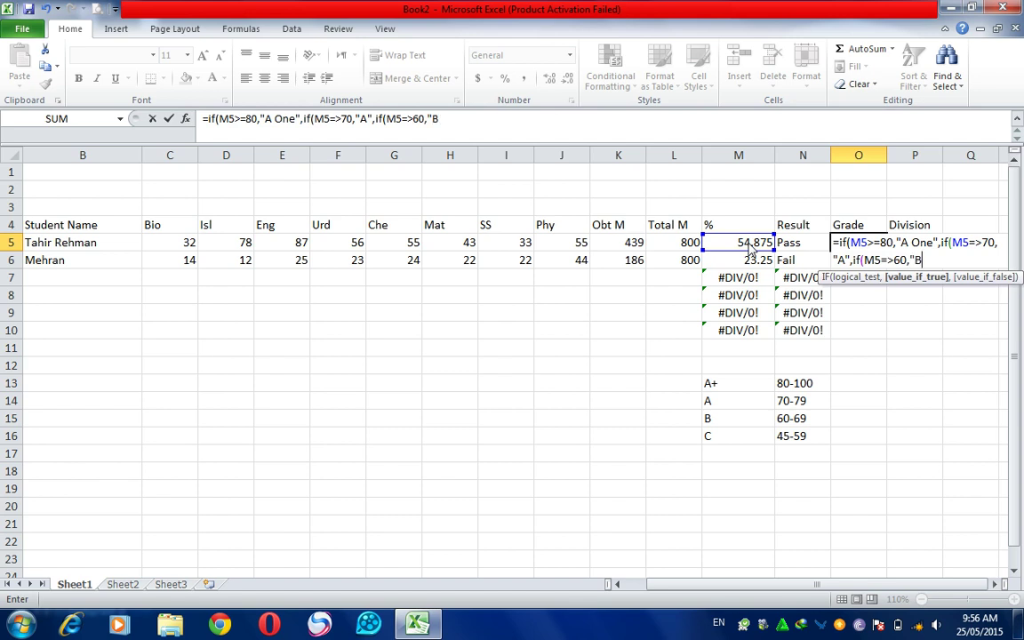
- Add the nested condition if(M5=>45,"C" to the O5 formula for the fourth grade
type("\"if")
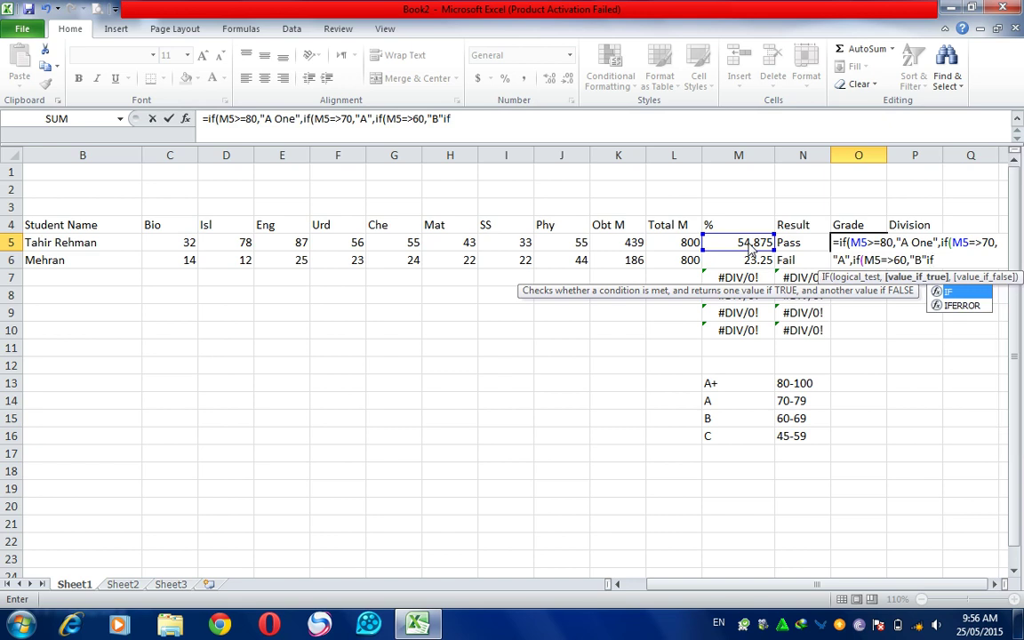
type("(")
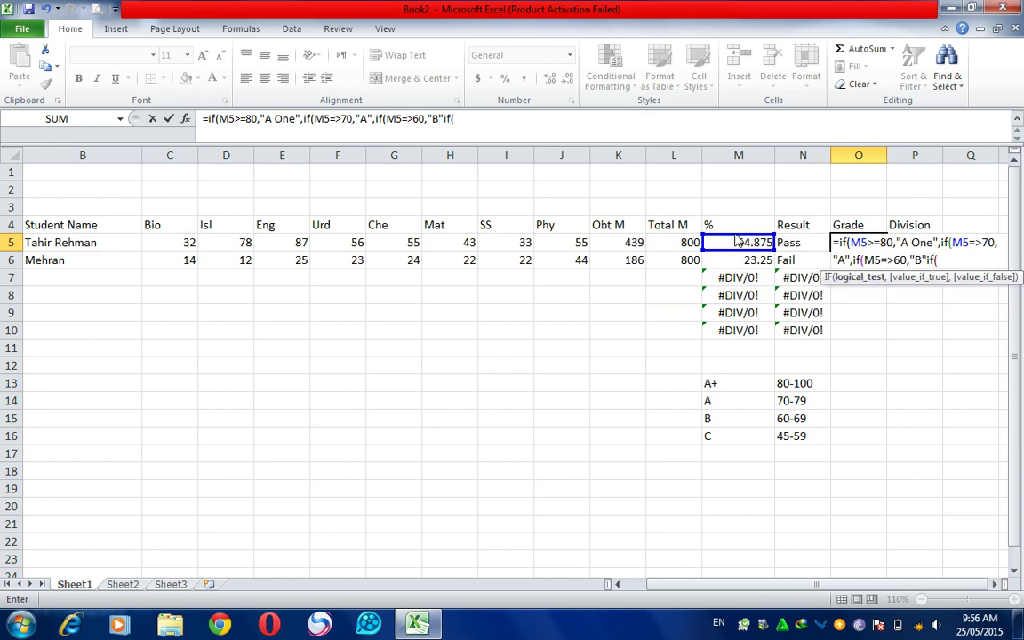
left_click(738, 246)
type("=")
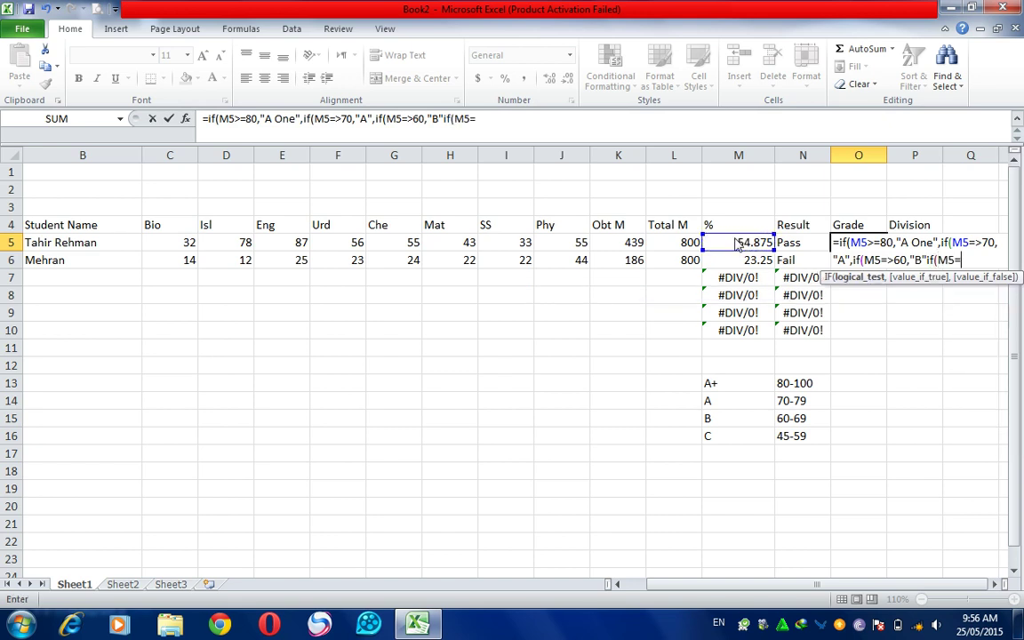
type(">50,\"")
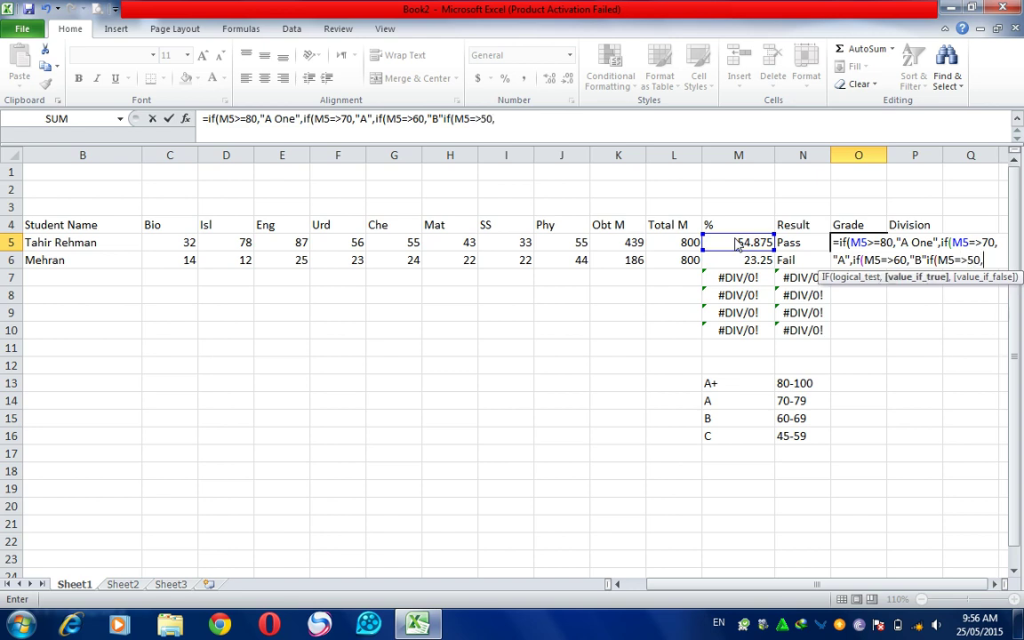
type("C")
left_click_drag(968, 262, 980, 266)
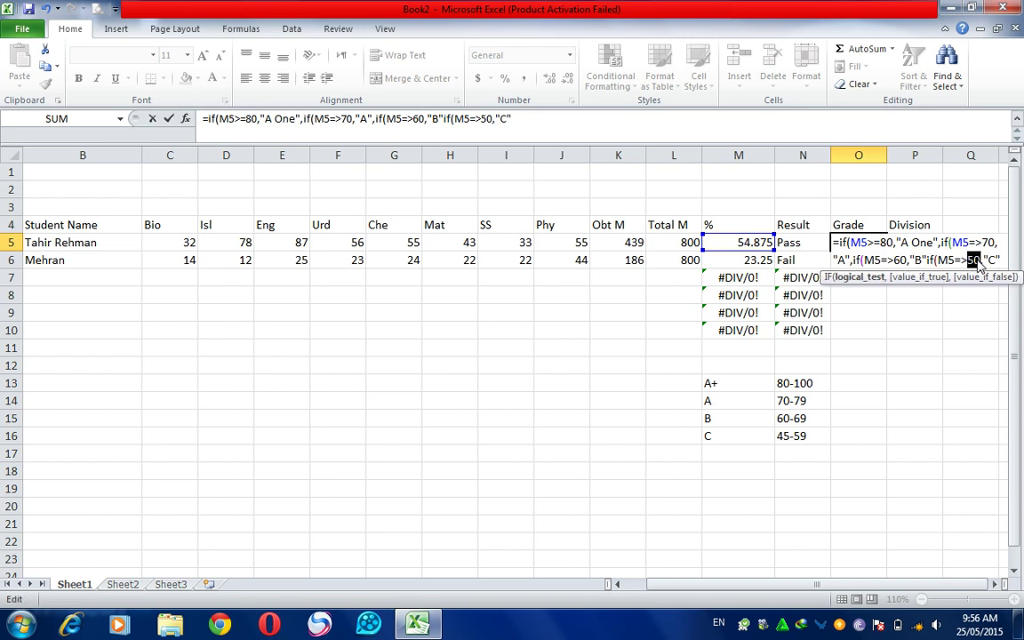
type("45")
key("End")
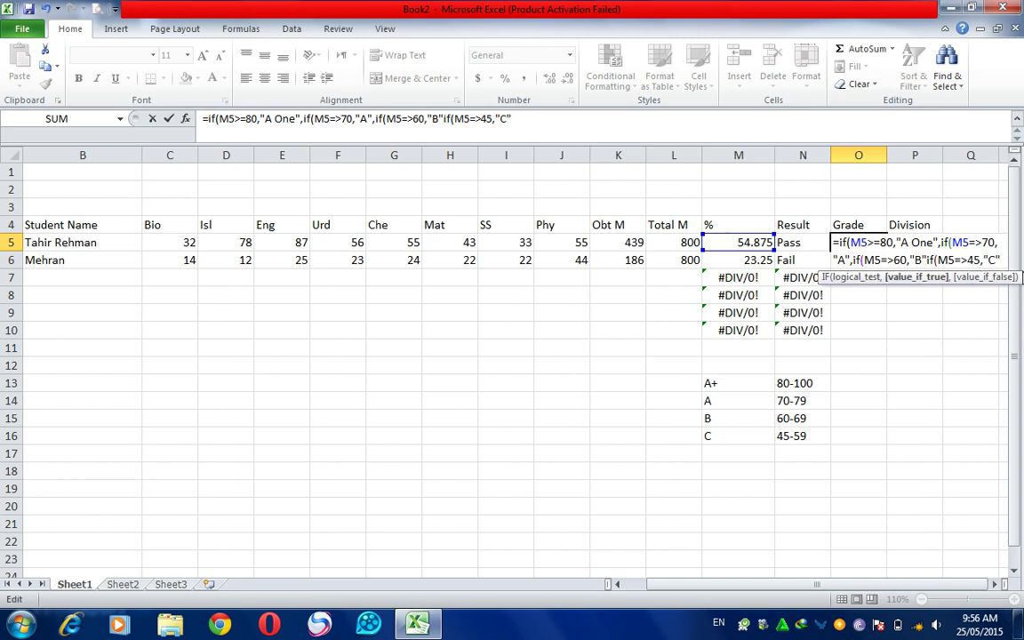
- Complete the O5 formula with if(M5=>33,"D","Fail") and close all five nested IF functions
type(",")
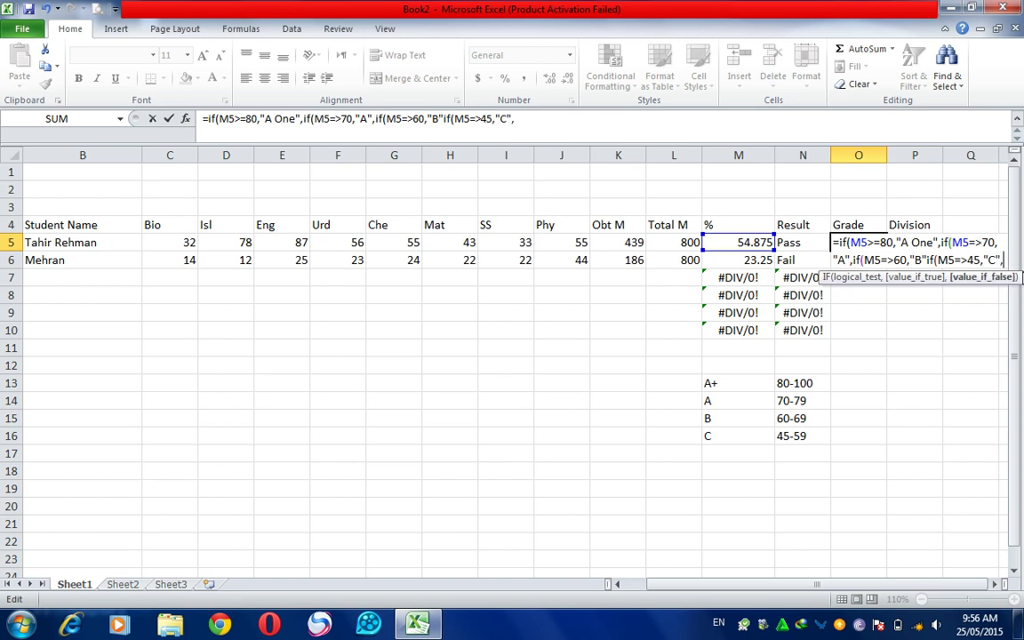
type("if")
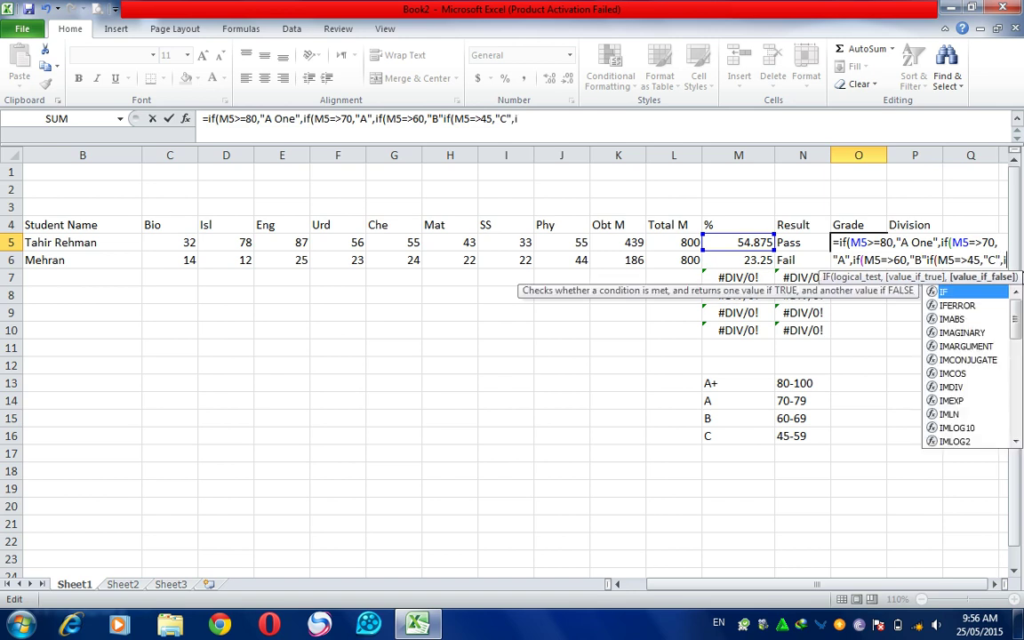
type("(")
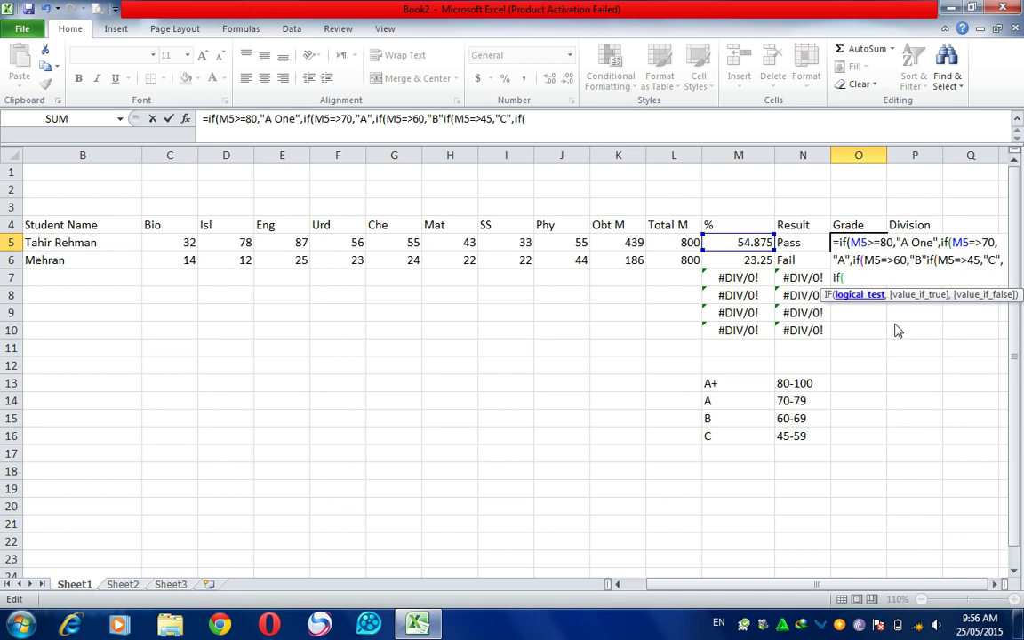
left_click(748, 244)
type("=>33,\"")
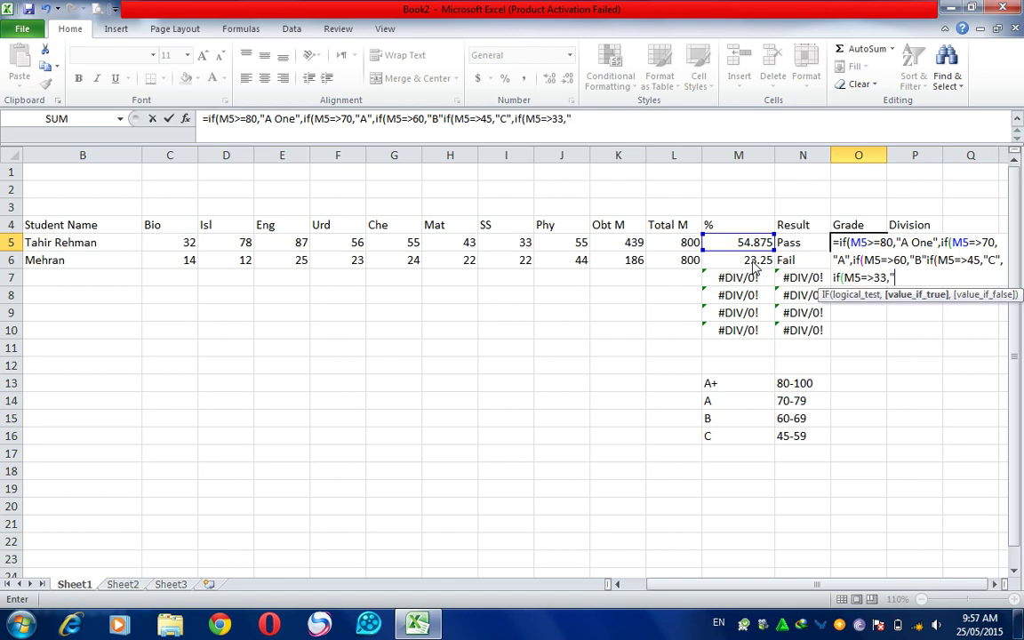
type("D\",\"")
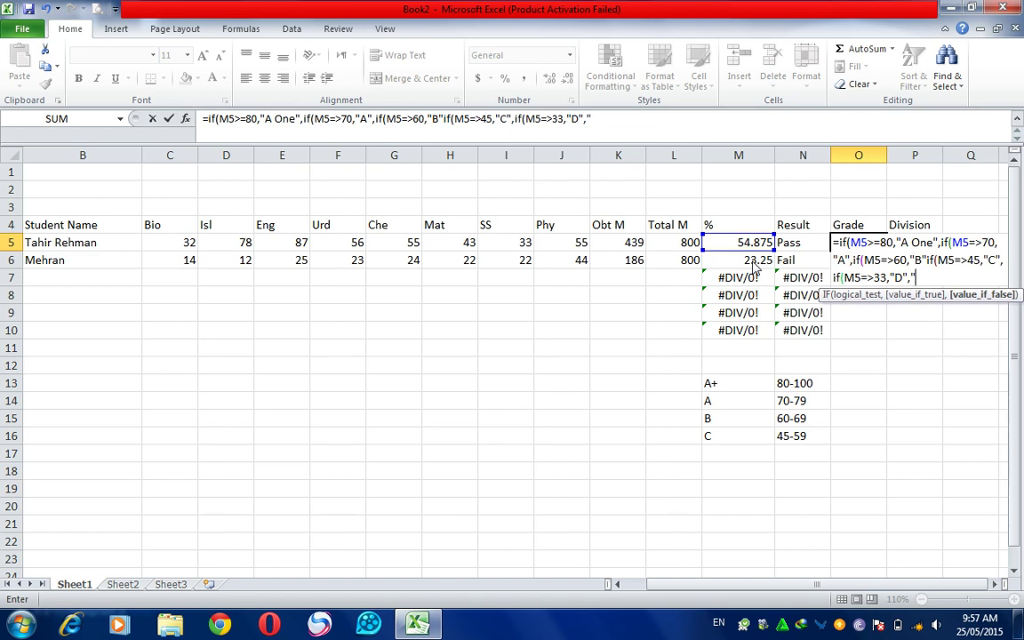
type("Fail\"))))")
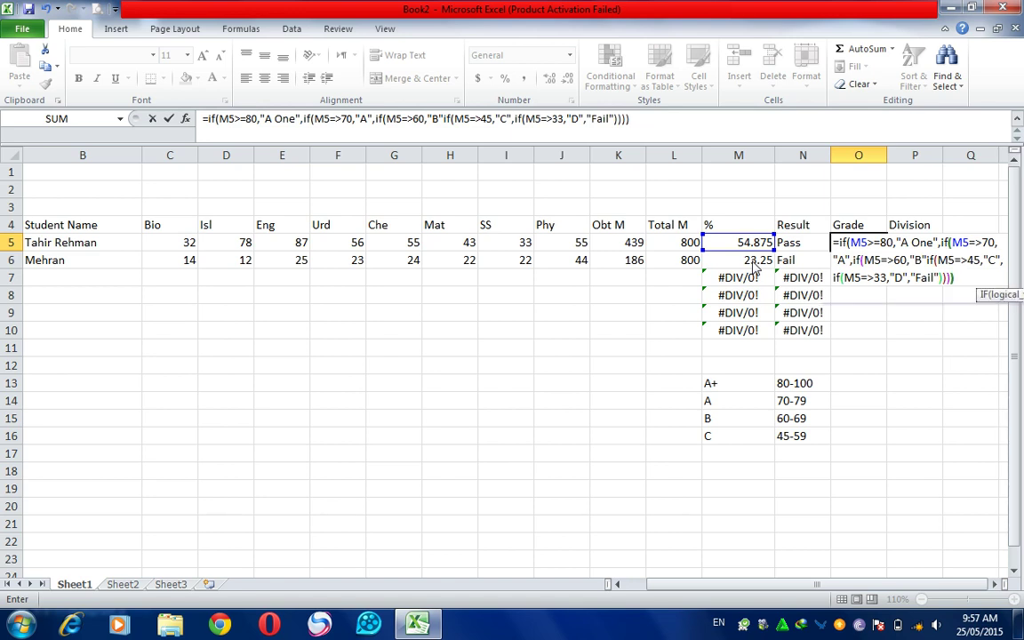
type(")")
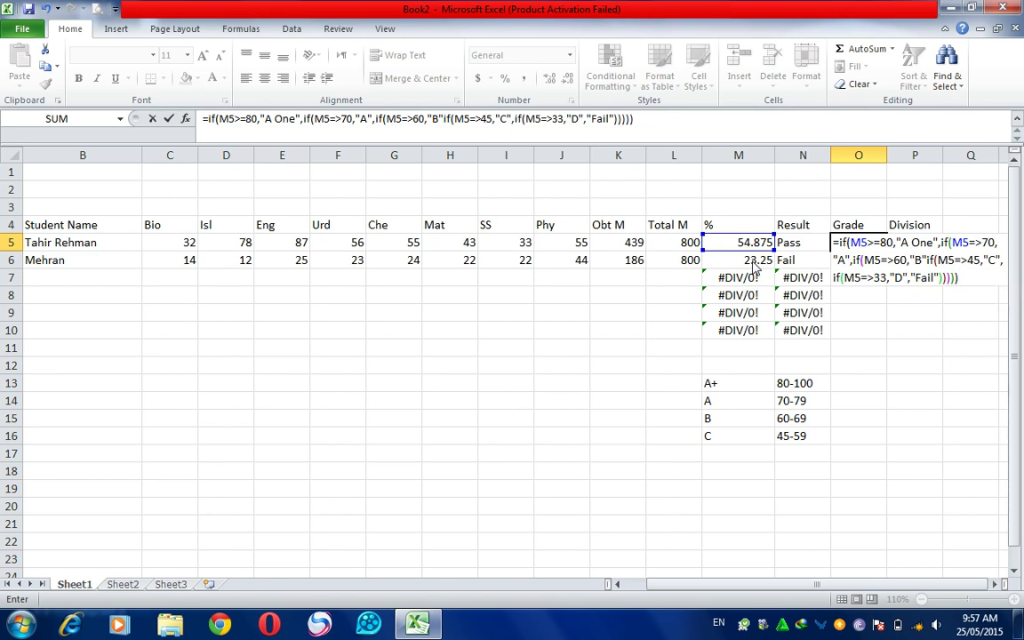
- Try to commit the grade formula in O5 and inspect its nested conditions for mistakes
key("Return")
left_click(482, 366)
key("Return")
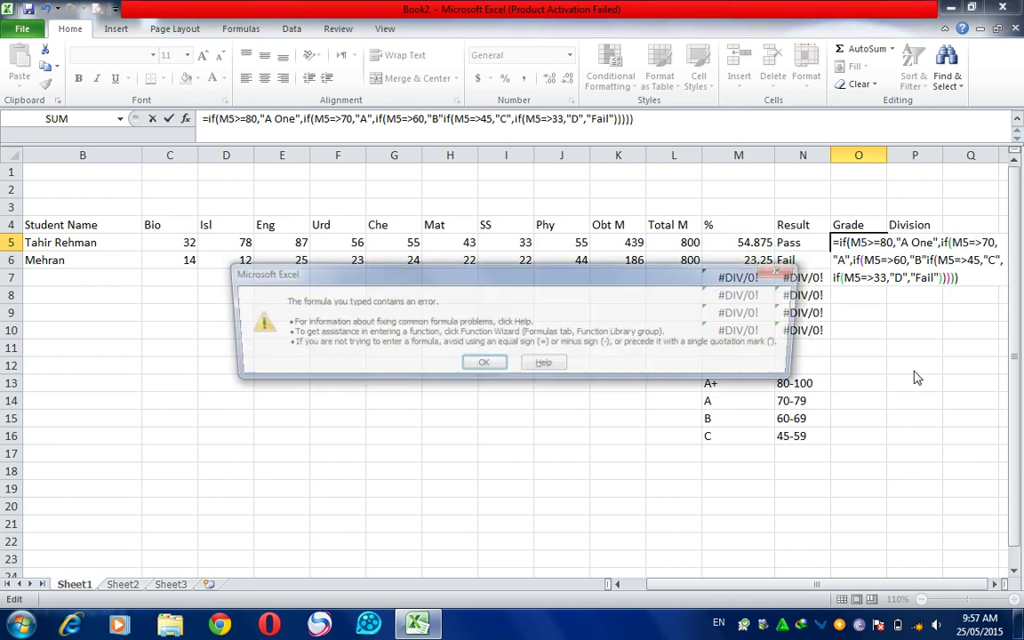
left_click(471, 367)
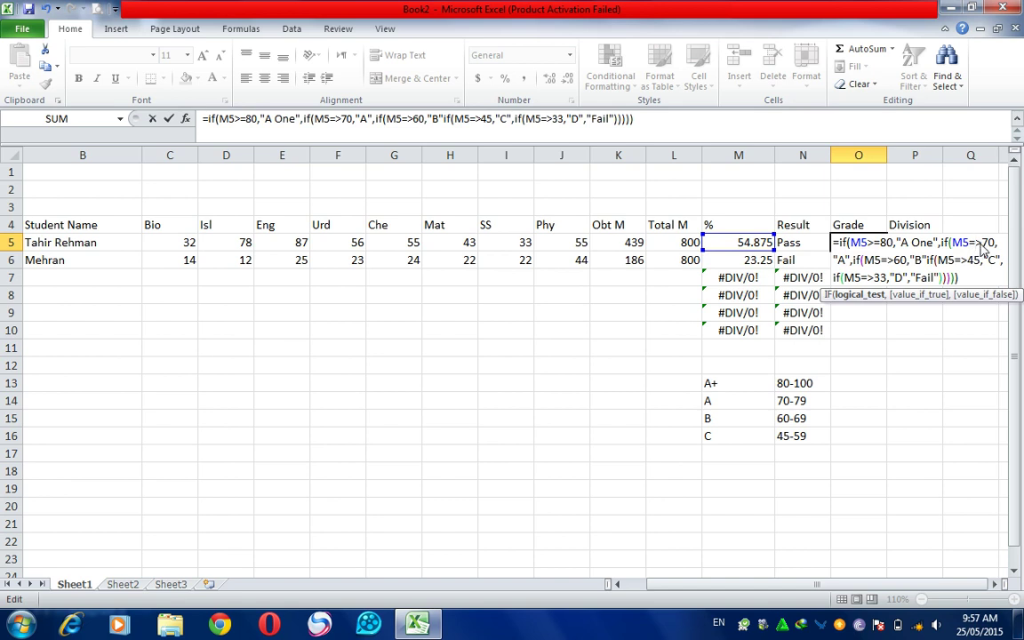
left_click_drag(838, 243, 867, 253)
left_click(866, 252)
left_click(939, 243)
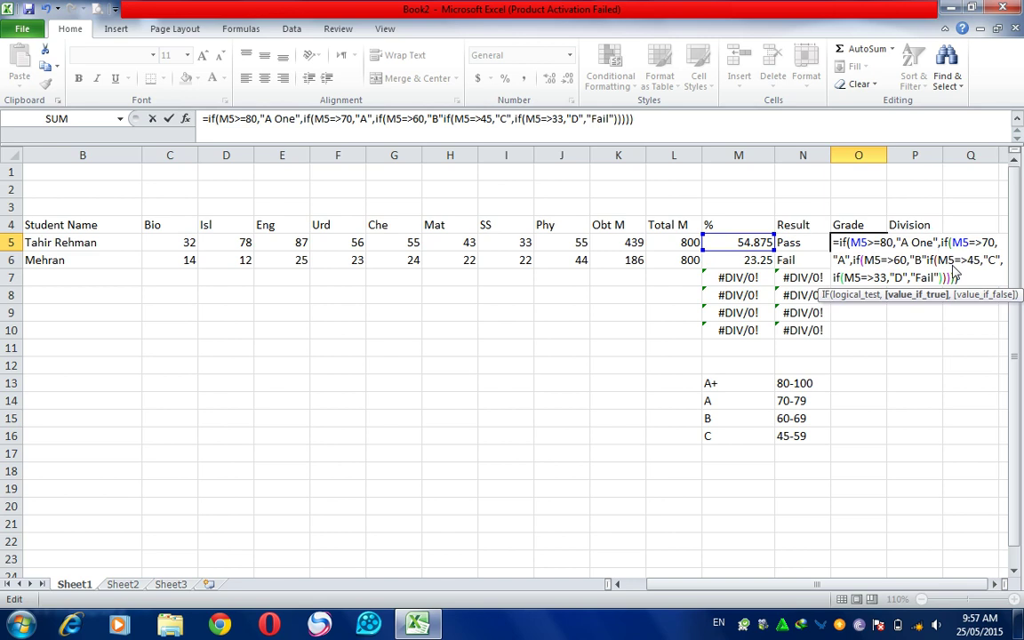
key("Return")
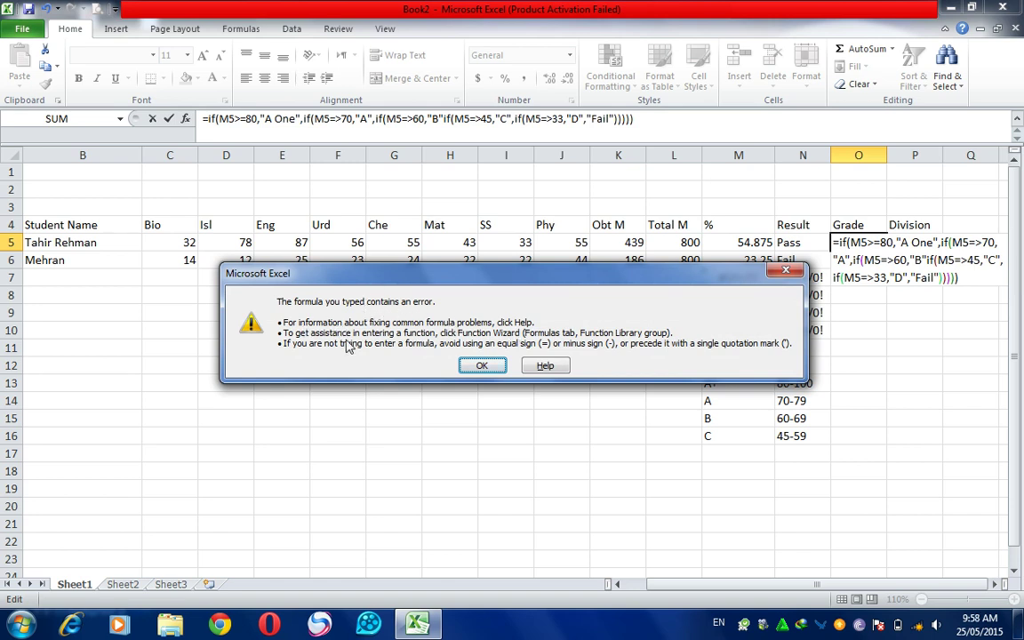
left_click(495, 369)
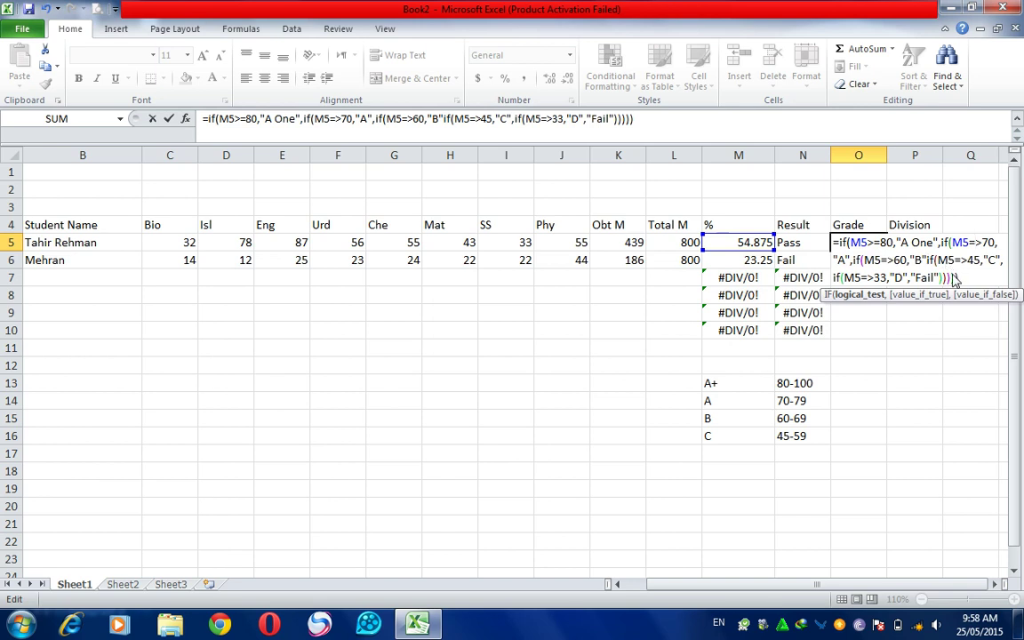
- Correct the comparison operators to >= in the 70 and 60 conditions of the O5 formula
key("BackSpace")
key("Right")
type("=")
key("Return")
key("Return")
left_click(945, 278)
key("Return")
key("Return")
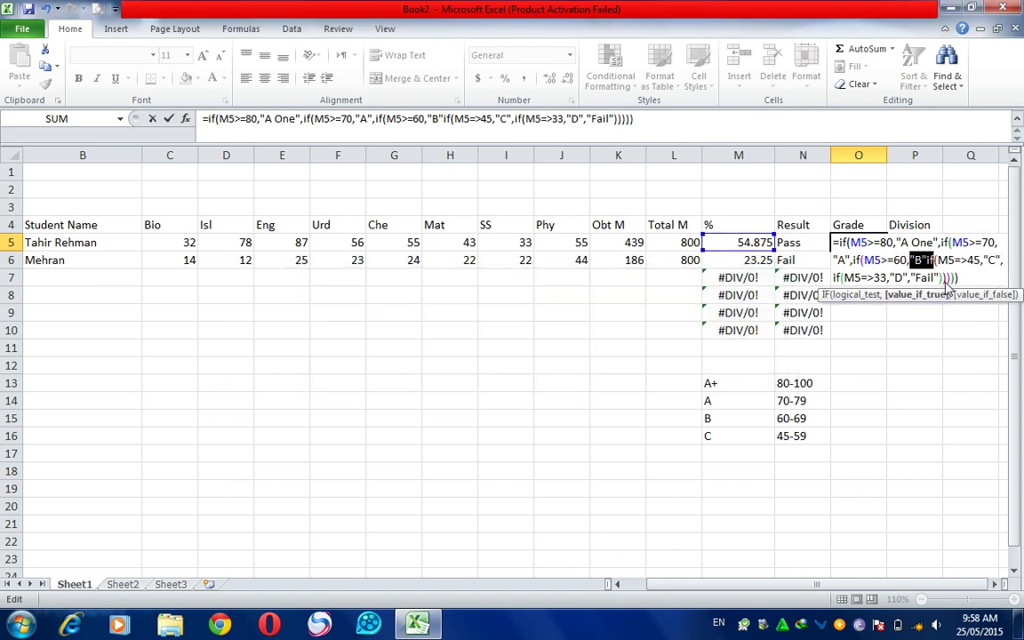
- Insert the missing comma after "B" in the O5 formula and commit the formula, accepting the proposed correction
key("Right")
key("Left")
key("Left")
type(",")
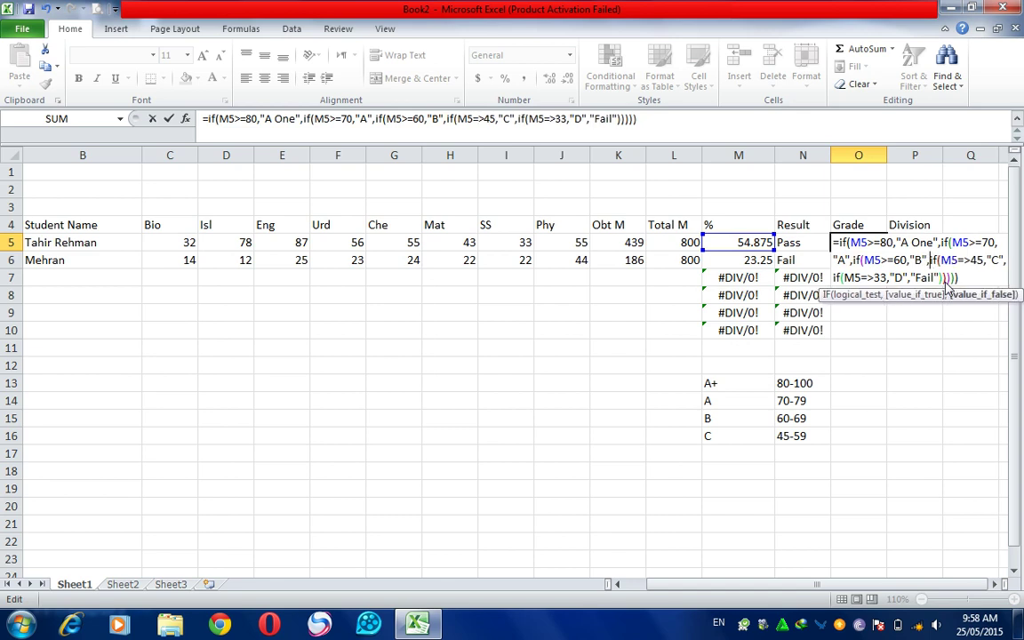
key("Return")
key("Return")
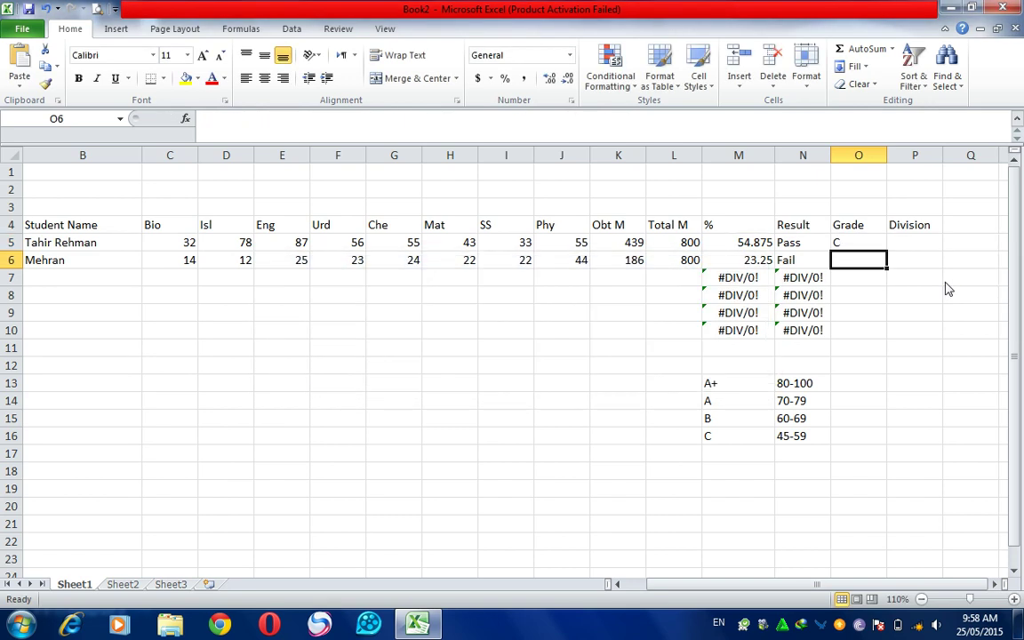
- Check the first student's grade against the percentage, and fill the O5 grade formula down to O10
left_click(862, 245)
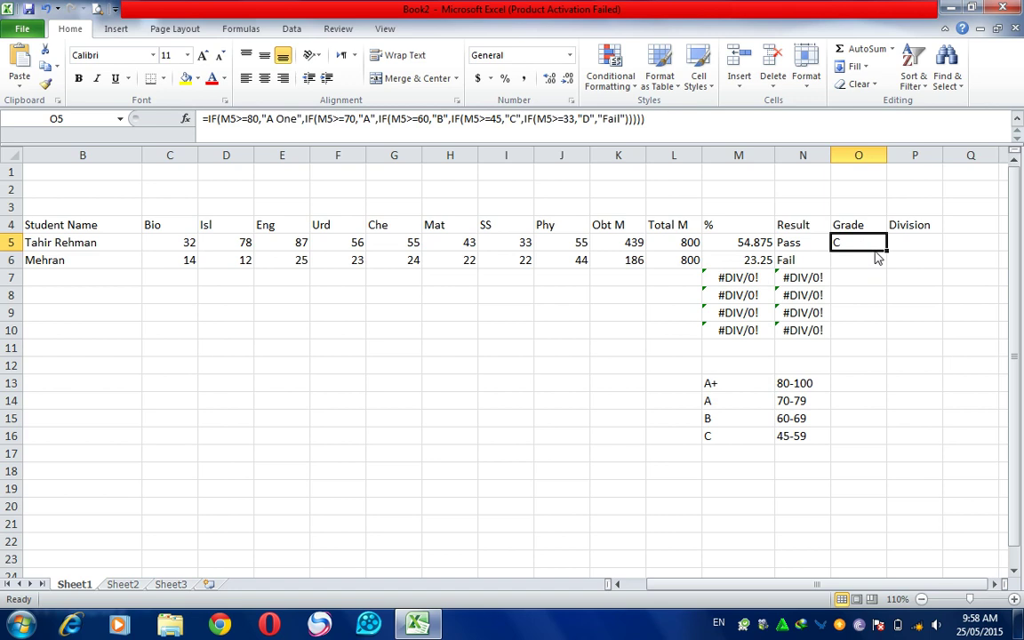
left_click(718, 246)
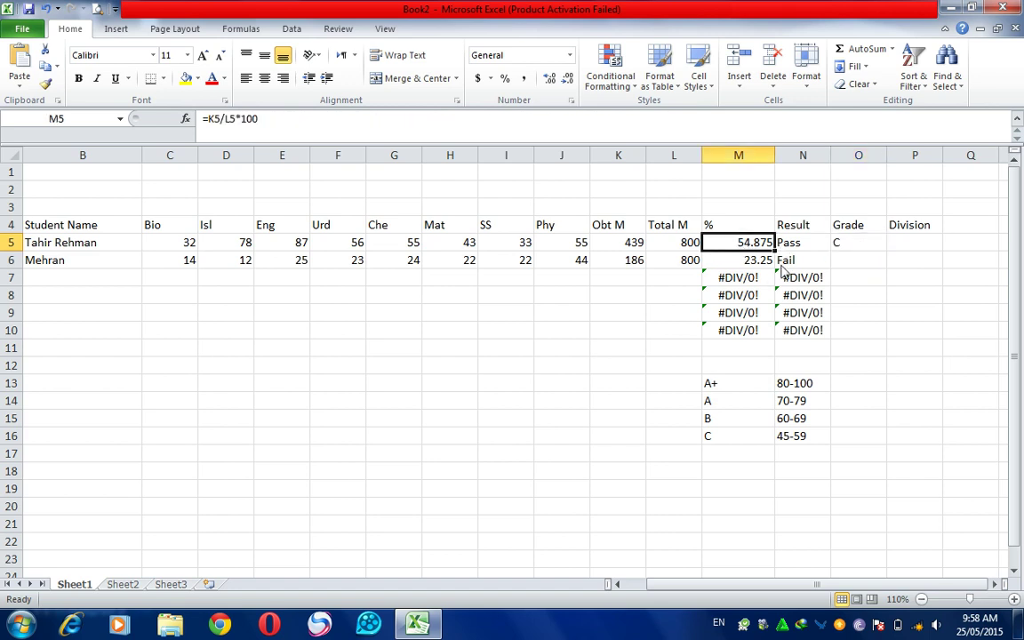
left_click(843, 247)
left_click_drag(887, 252, 864, 336)
- Enter the third student's marks in C7:J7, with 65 for Bio and 66 for each of the other seven subjects
left_click(160, 278)
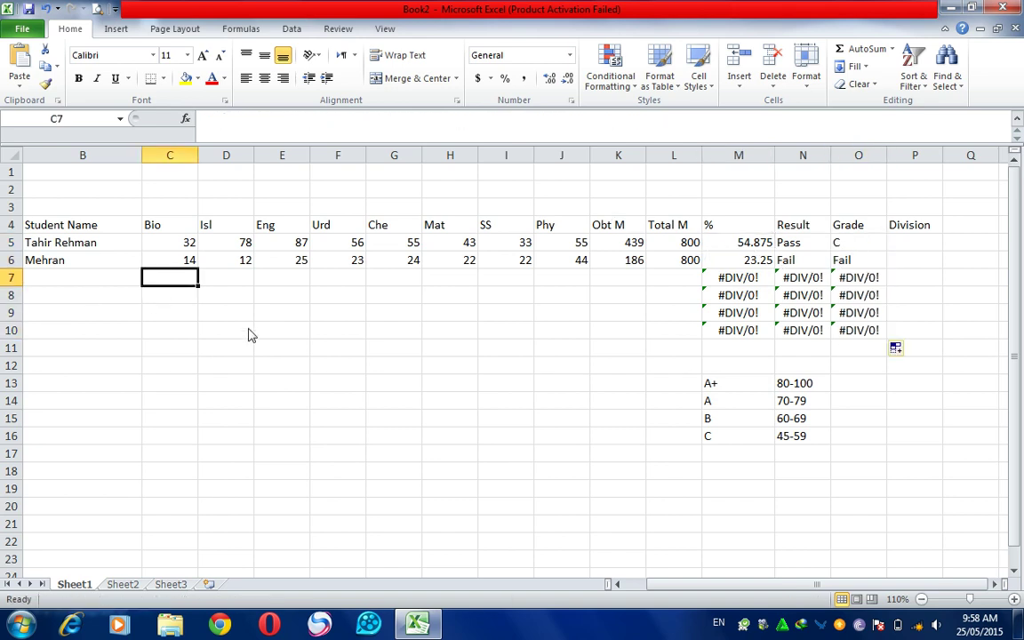
type("65")
key("Tab")
type("66")
key("Tab")
type("66")
key("Tab")
type("66")
key("Tab")
type("66")
key("Tab")
type("66")
key("Tab")
type("66")
key("Tab")
type("66")
key("Tab")
- Fill the obtained marks formula from K6 and the total marks value from L6 down to row 10
left_click(608, 260)
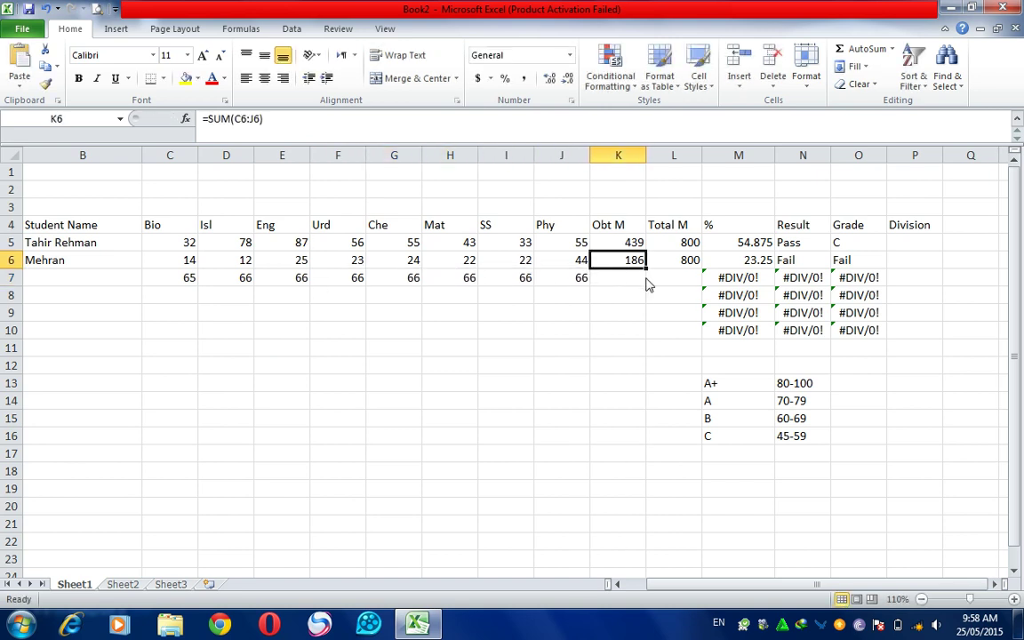
left_click_drag(647, 268, 656, 352)
left_click(699, 266)
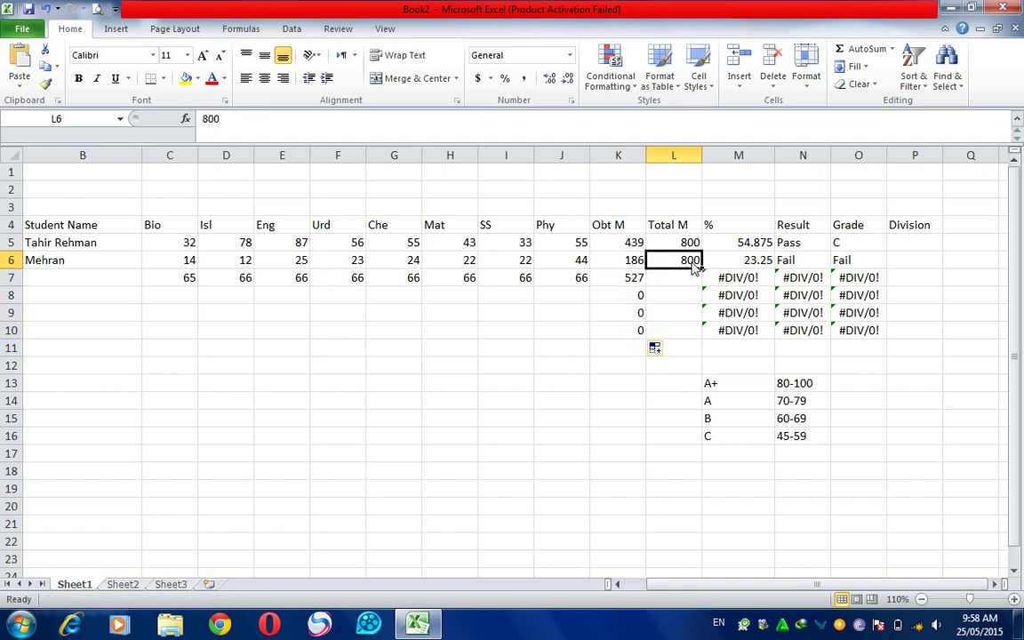
left_click_drag(695, 343, 695, 340)
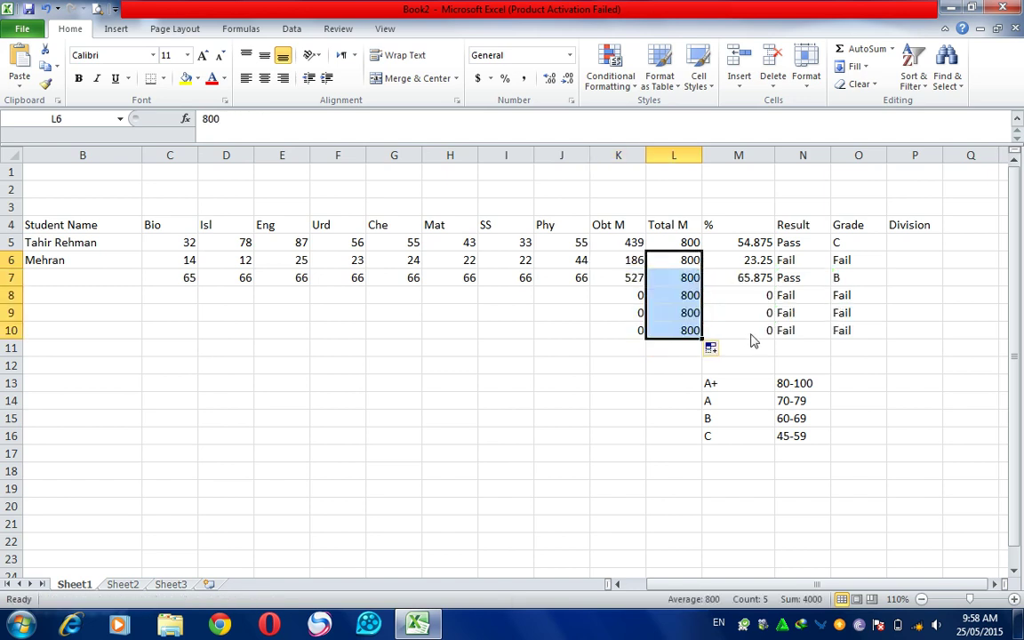
- Compare the third student's percentage and grade in row 7 with the grade ranges in M13:N16
left_click(744, 334)
left_click(843, 283)
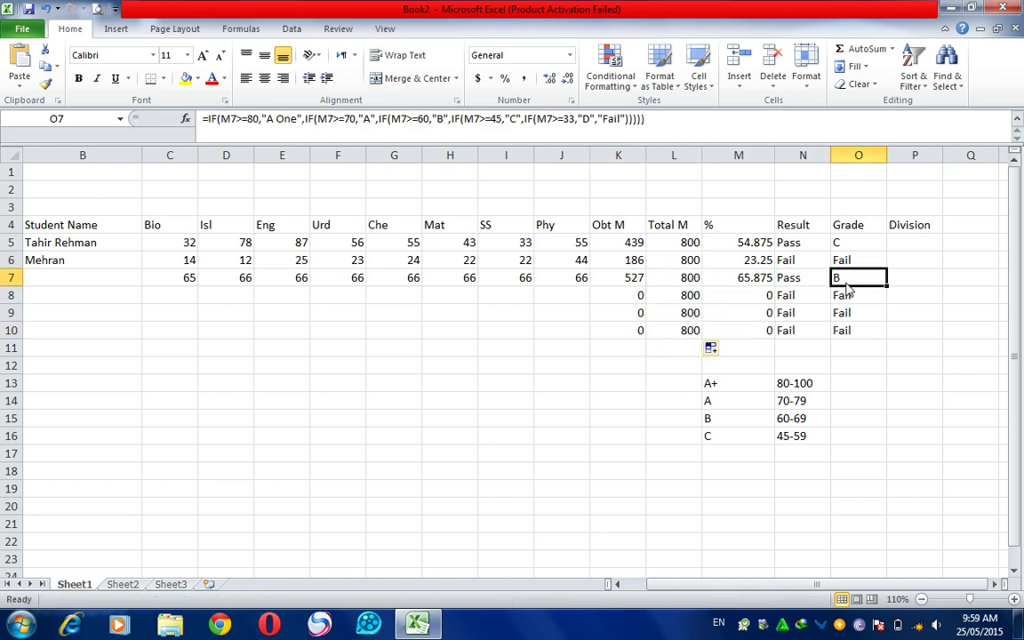
left_click(746, 276)
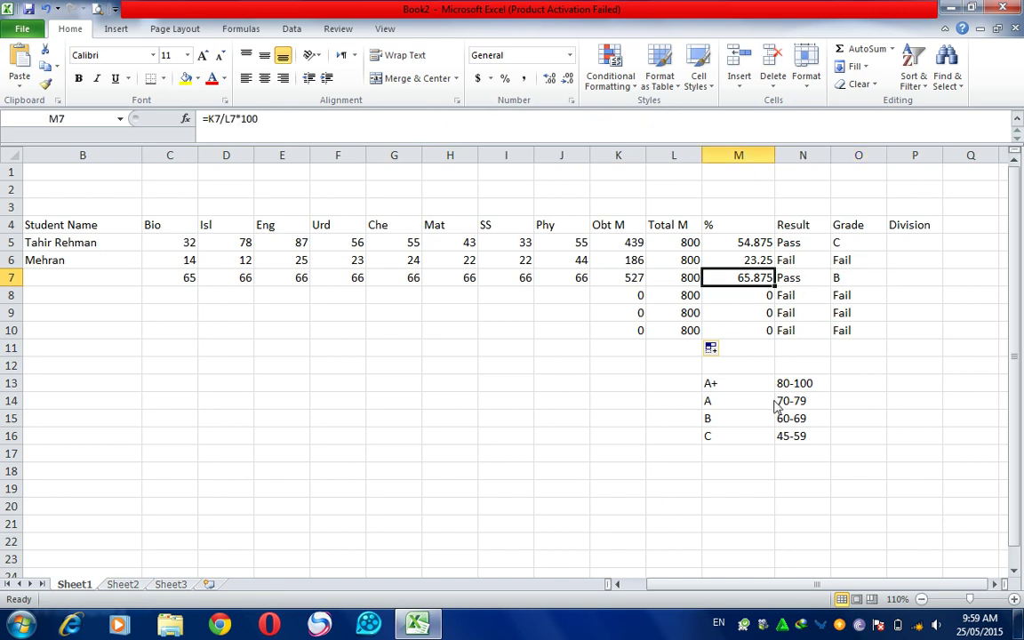
left_click_drag(725, 423, 816, 430)
left_click(795, 419)
left_click(858, 281)
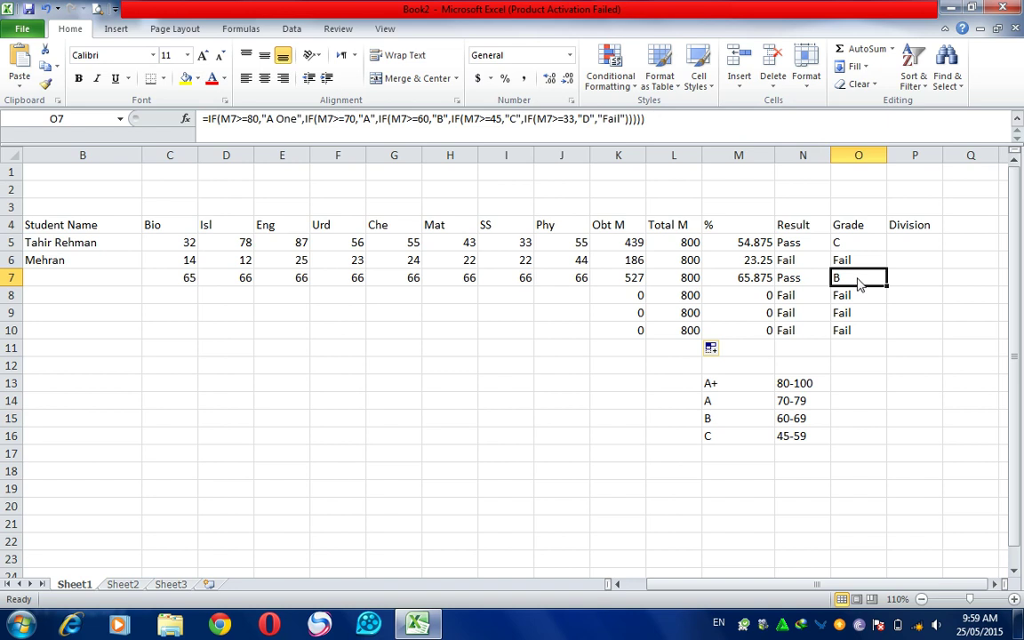
left_click(722, 387)
left_click(800, 390)
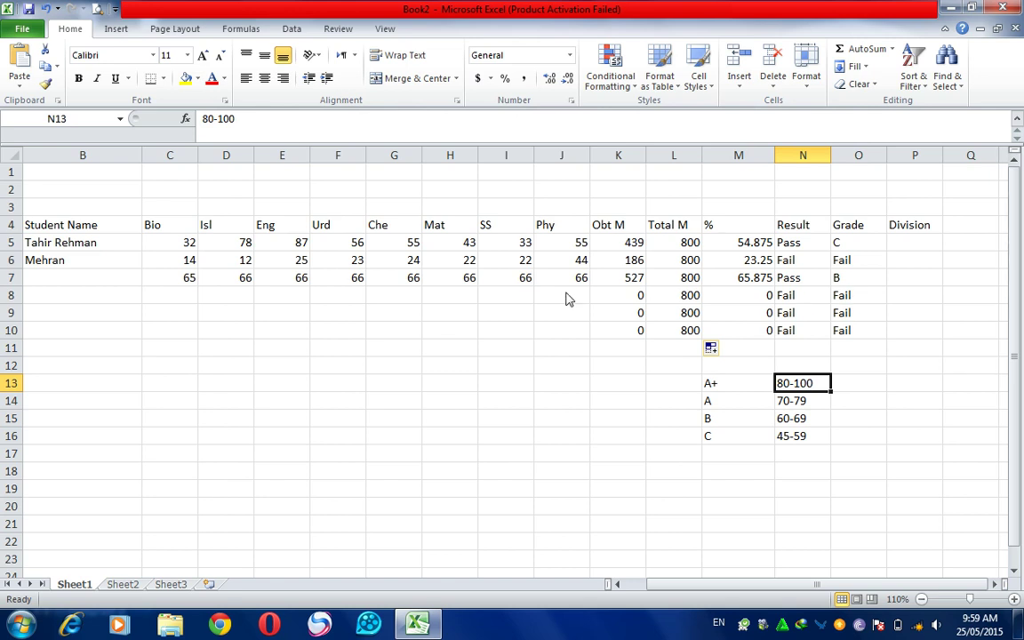
- Enter 88 for all eight subjects of the fourth student in C8:J8, and check that student's grade and percentage
left_click(174, 296)
type("88")
key("Tab")
type("88")
key("Tab")
type("88")
key("Tab")
type("88")
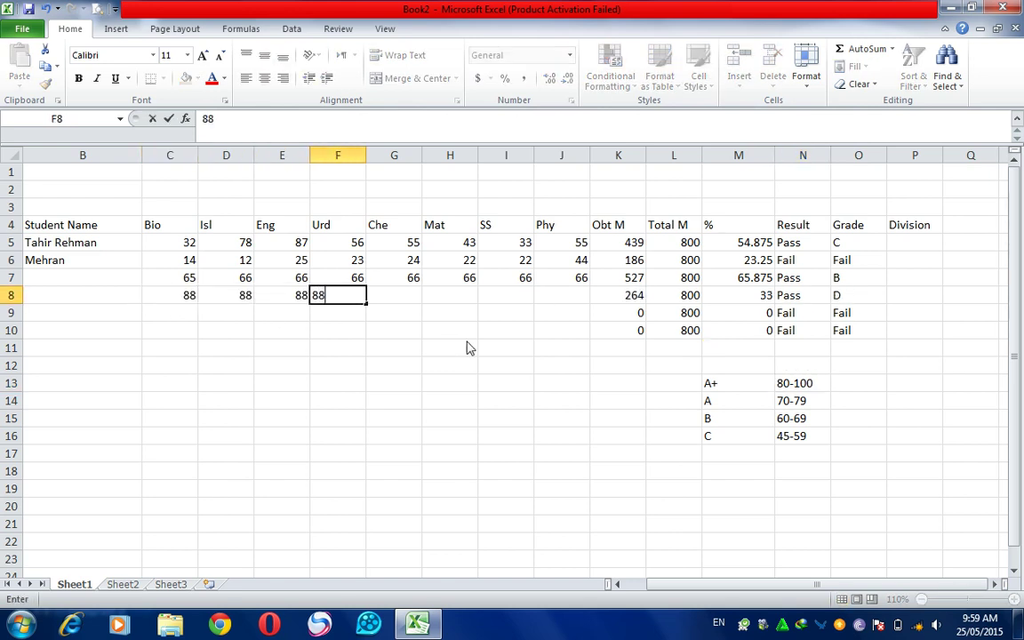
key("Tab")
type("88")
key("Tab")
type("88")
key("Tab")
type("88")
key("Tab")
type("88")
key("Tab")
left_click(871, 298)
left_click(736, 297)
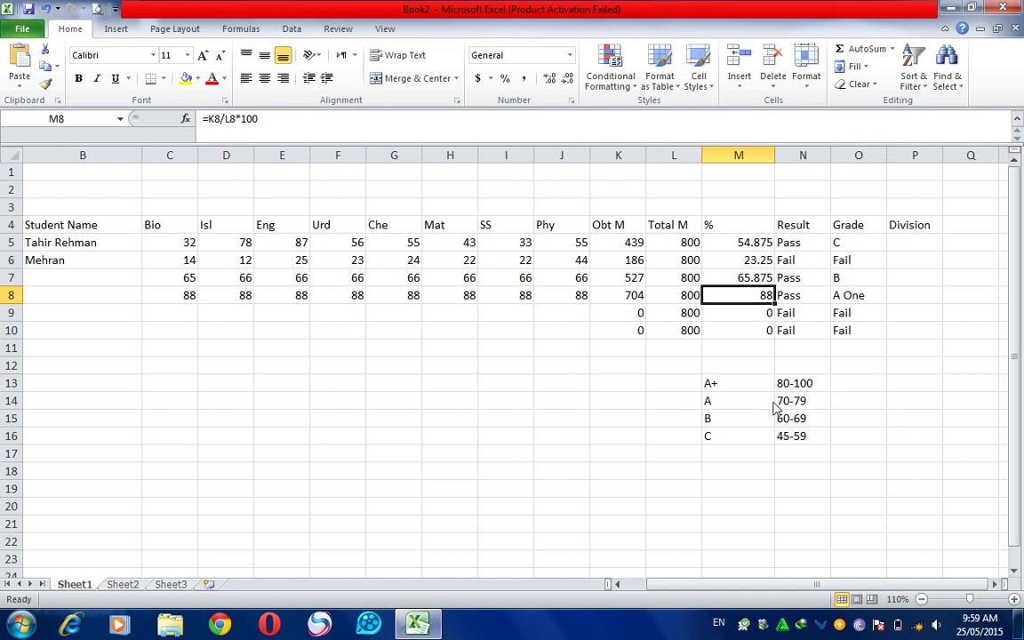
- Enter the fifth student's marks in C9:J9 as 77, 77, 74, 74, 75, 75, 75 and 77
left_click(183, 318)
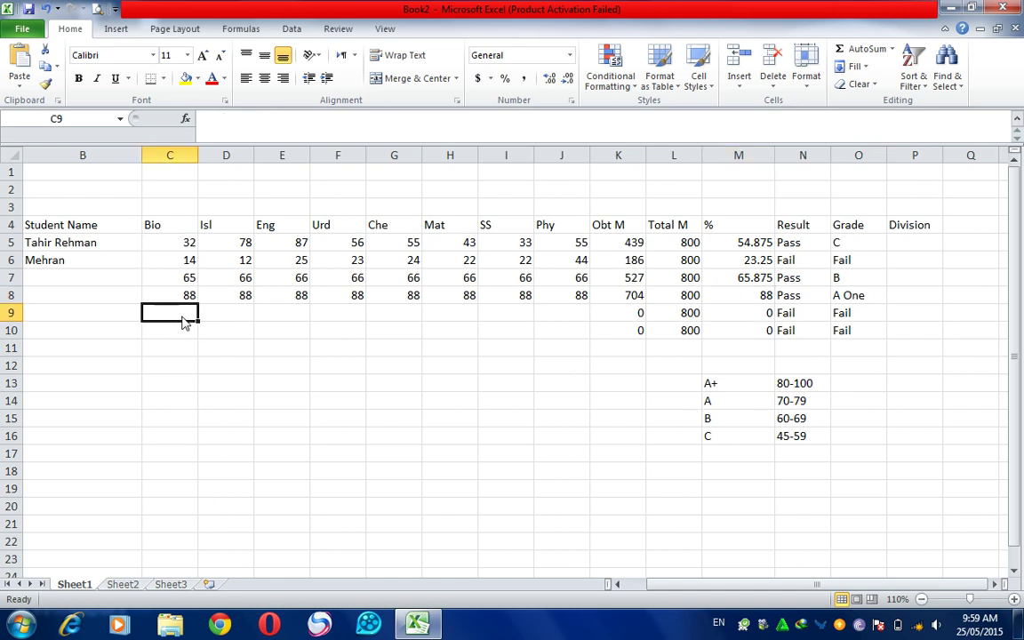
type("77")
key("Tab")
type("77")
key("Tab")
type("74")
key("Tab")
type("74")
key("Tab")
type("75")
key("Tab")
type("75")
key("Tab")
type("75")
key("Tab")
type("77")
key("Down")
- Compare the fifth student's percentage and grade in row 9 with the A grade range in M14:N14
key("Up")
key("Right")
key("Right")
key("Right")
key("Right")
key("Right")
left_click_drag(717, 404, 804, 402)
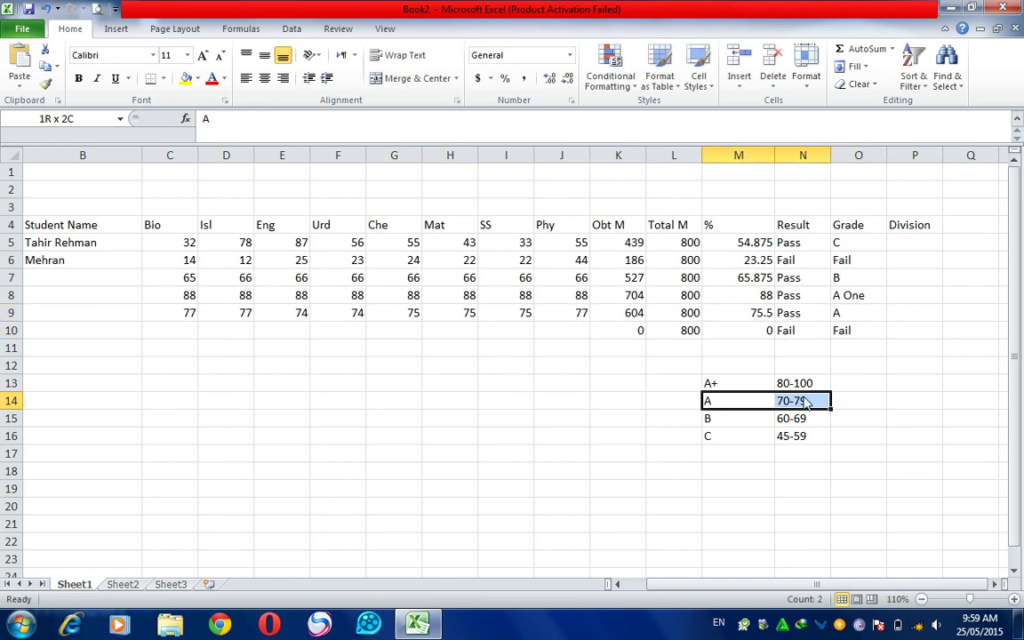
left_click(852, 313)
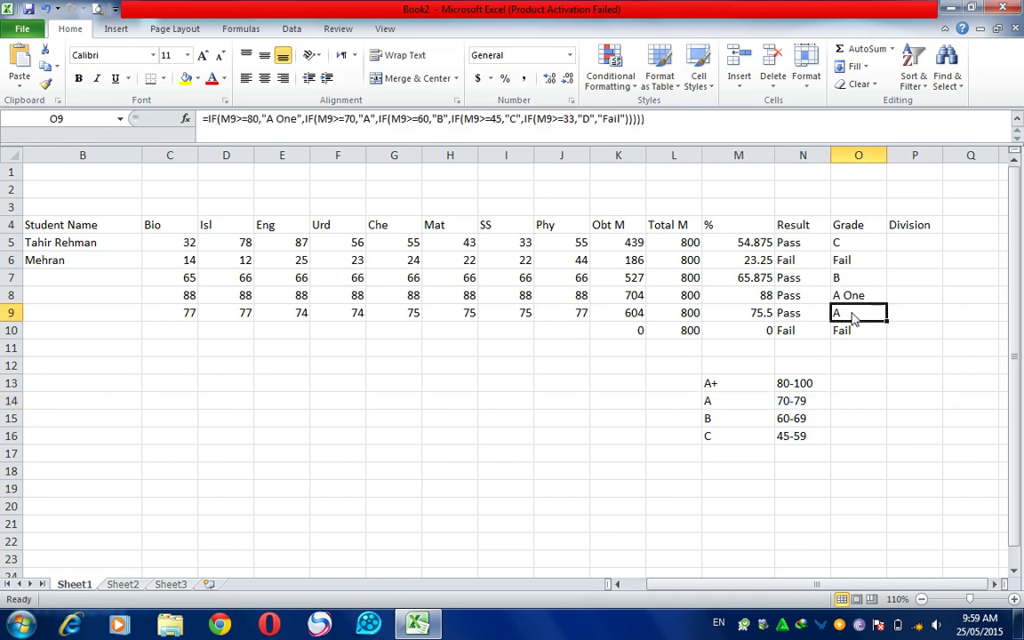
- Review the grades in column O against the grade ranges, including the second student's percentage and grade in row 6
left_click(157, 332)
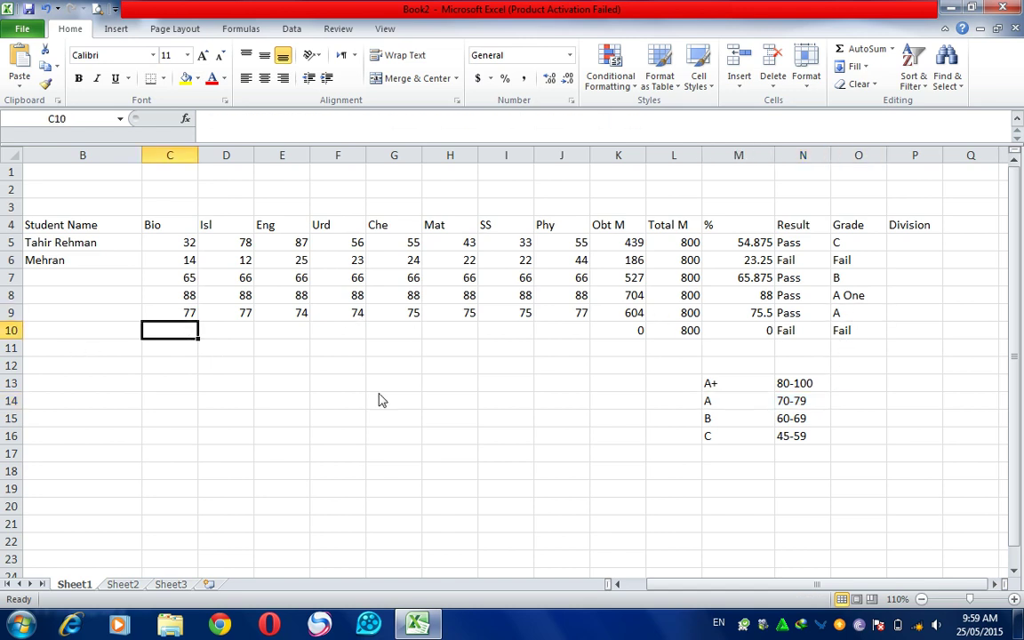
left_click(724, 439)
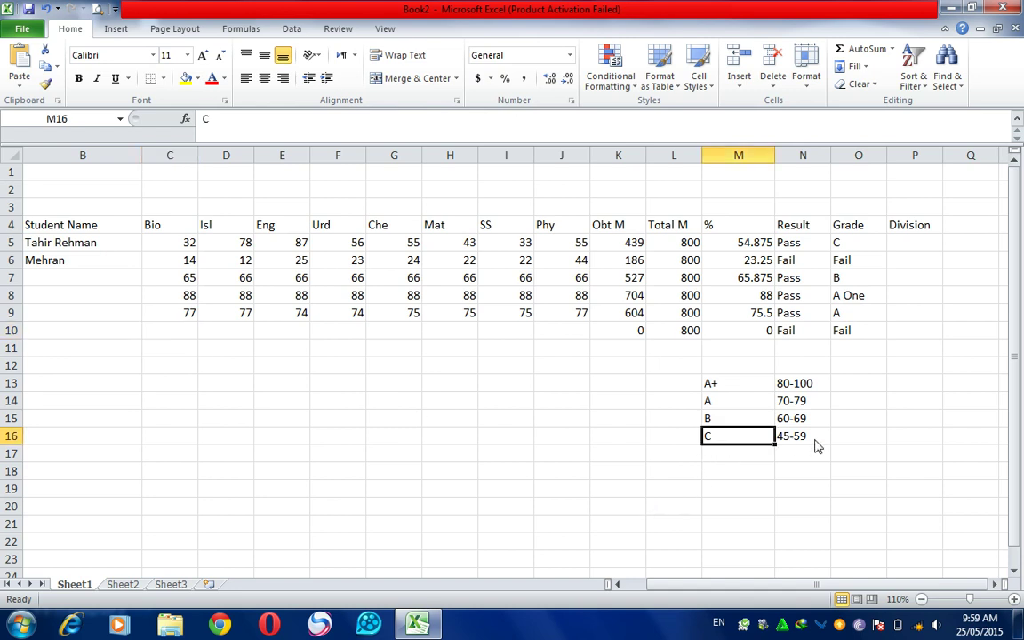
left_click(864, 246)
left_click(855, 278)
left_click(852, 301)
key("Down")
key("Down")
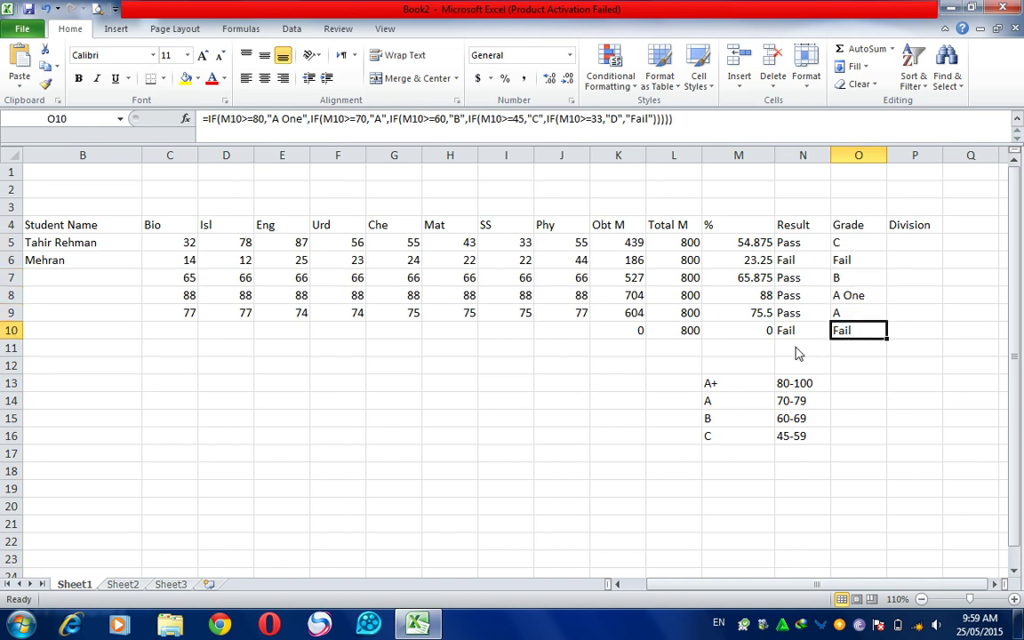
left_click(188, 329)
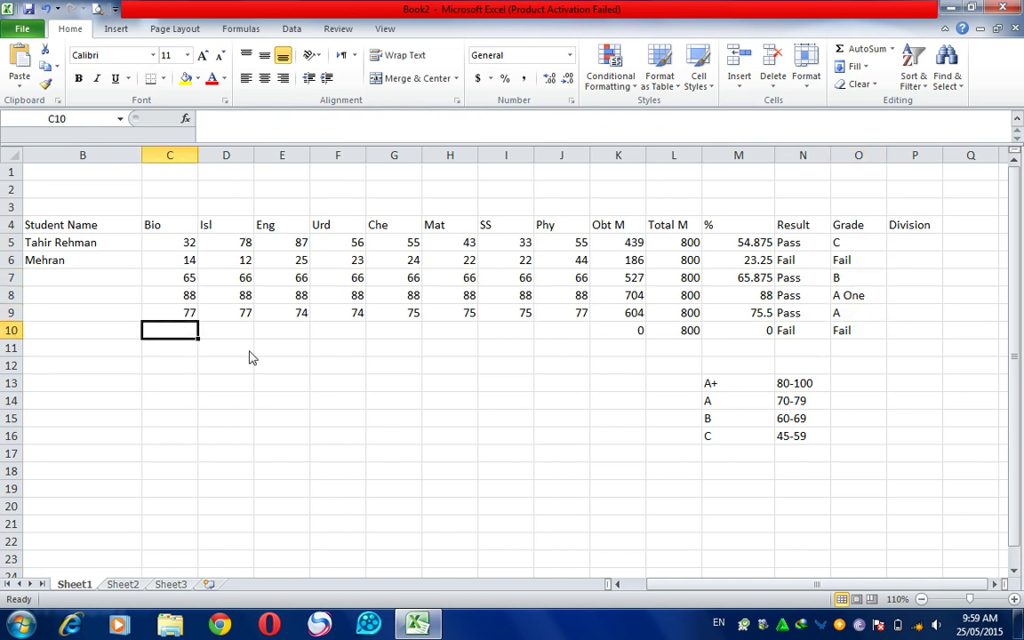
left_click(742, 260)
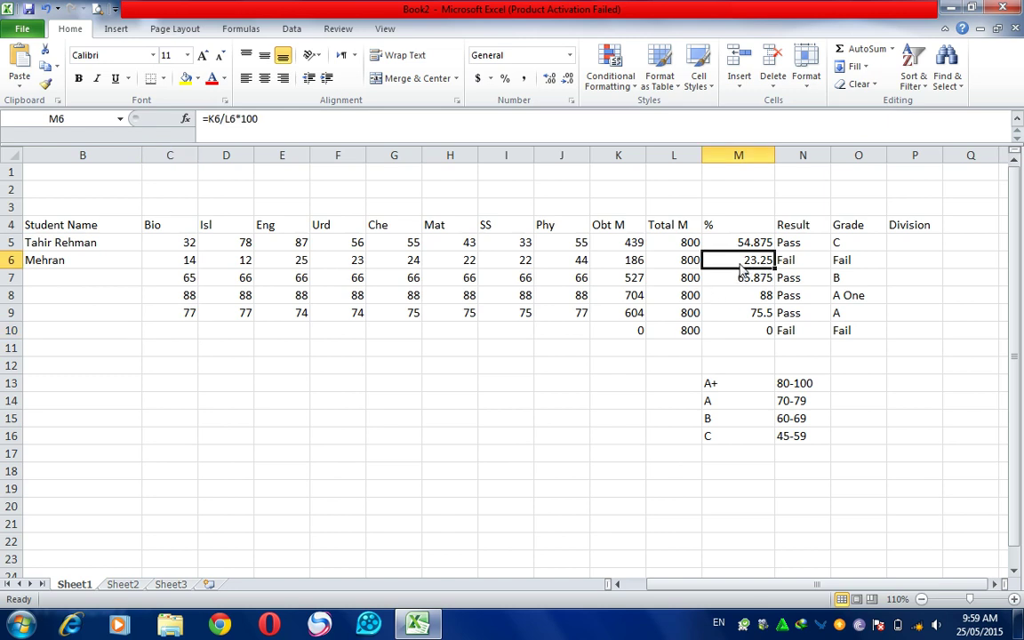
left_click(869, 264)
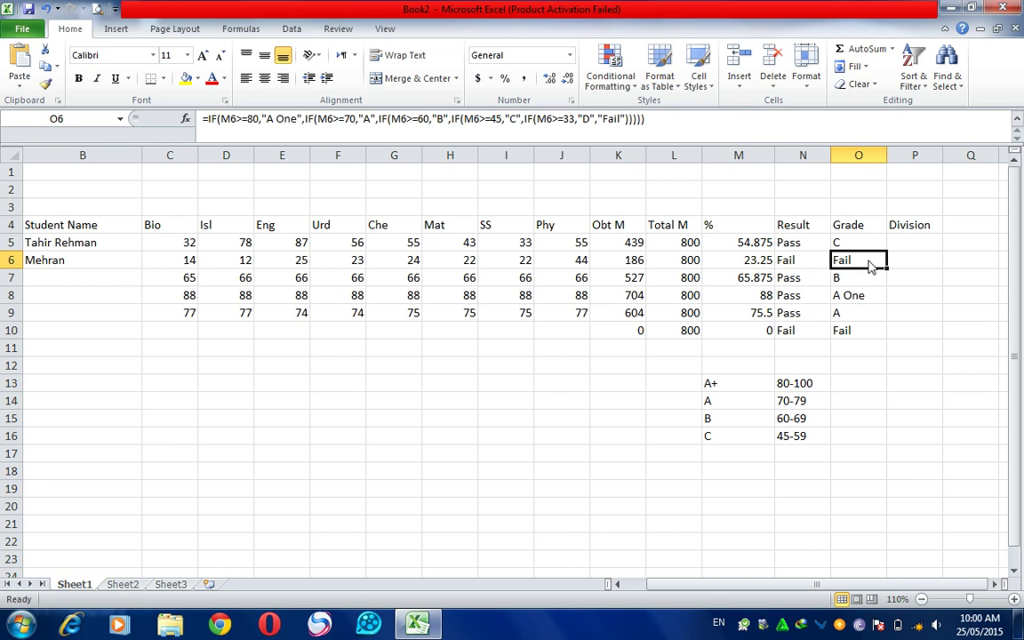
- Start a division reference list below the grade ranges, with 60-100 in M18 and 1st in N18
left_click(994, 584)
left_click(994, 584)
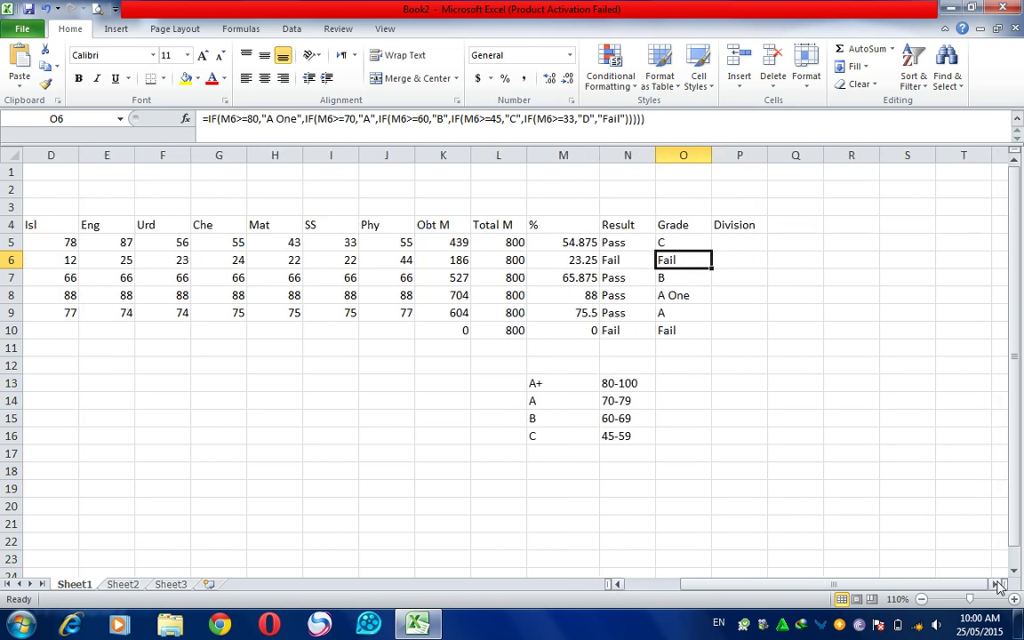
left_click(722, 249)
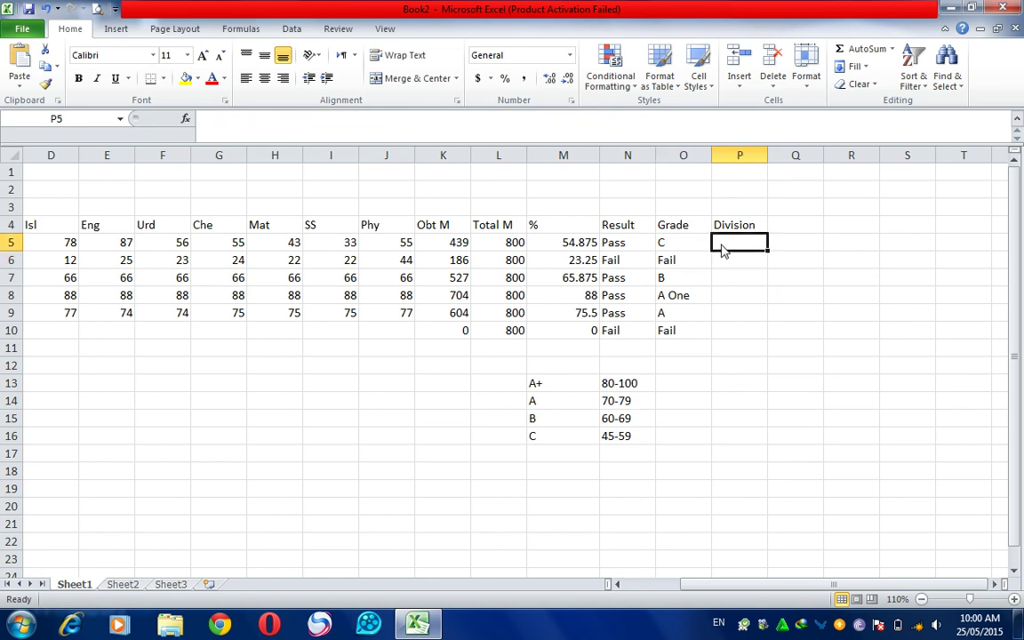
left_click(574, 475)
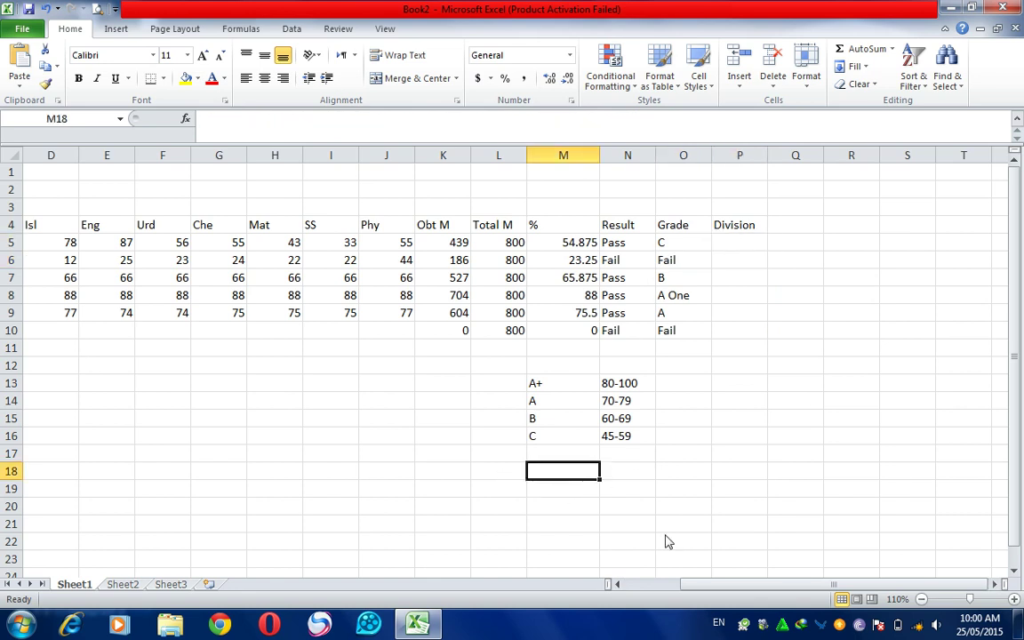
type("60-100")
key("Tab")
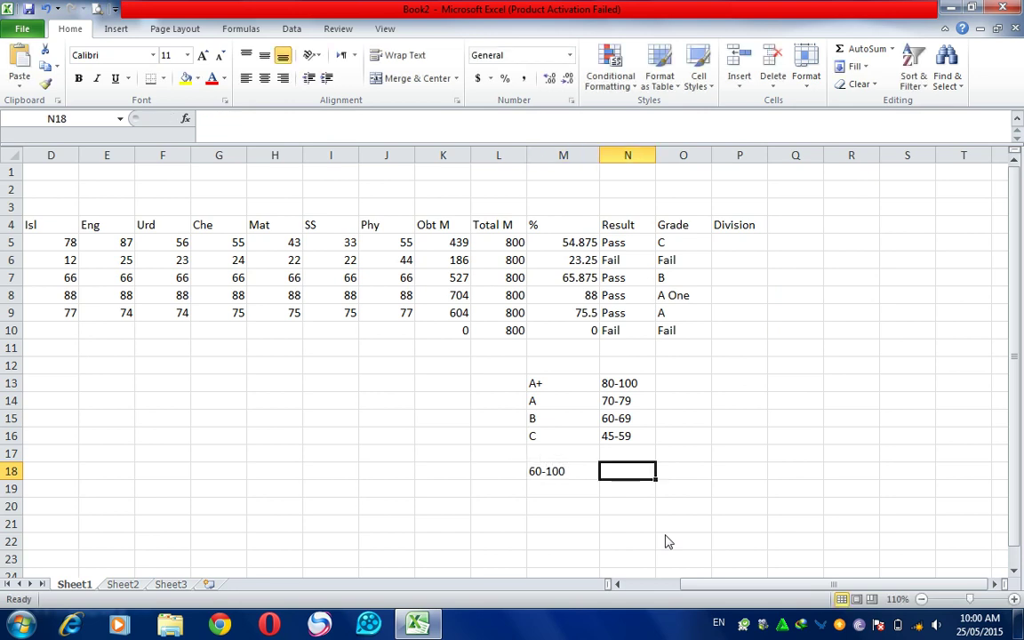
type("1")
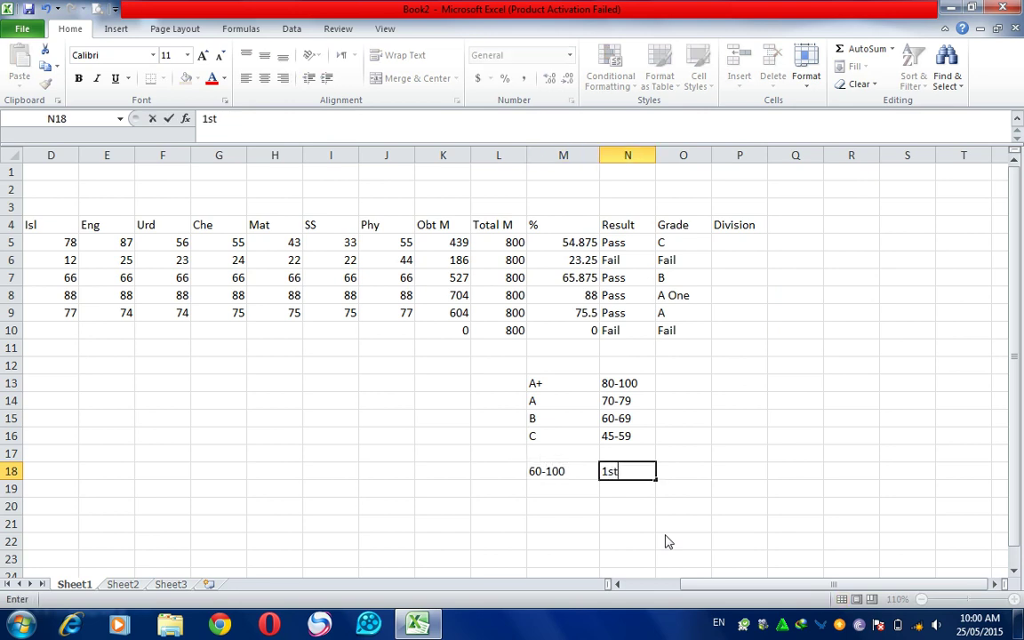
type("st")
key("Down")
- Add 45-59 as 2nd and 33-44 as 3rd to the division reference list in M19:N20
key("Left")
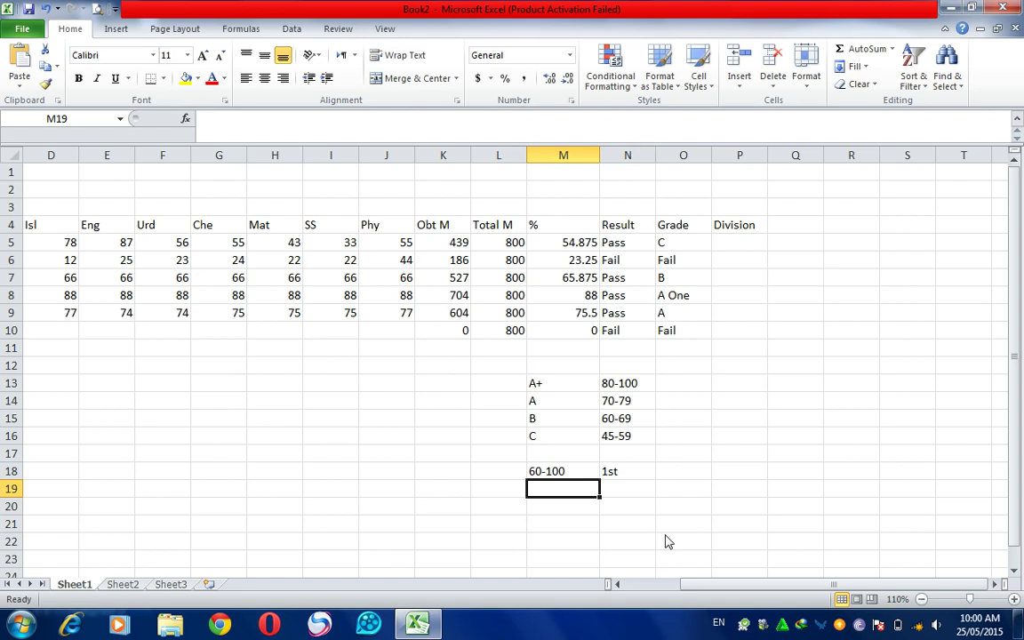
type("45")
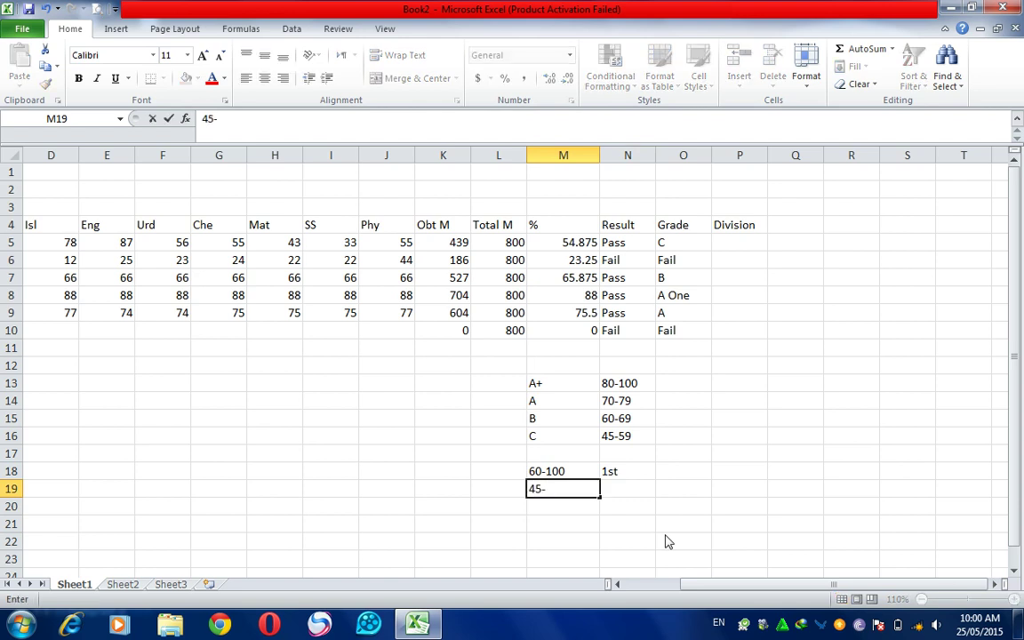
type("-59")
key("Right")
type("2")
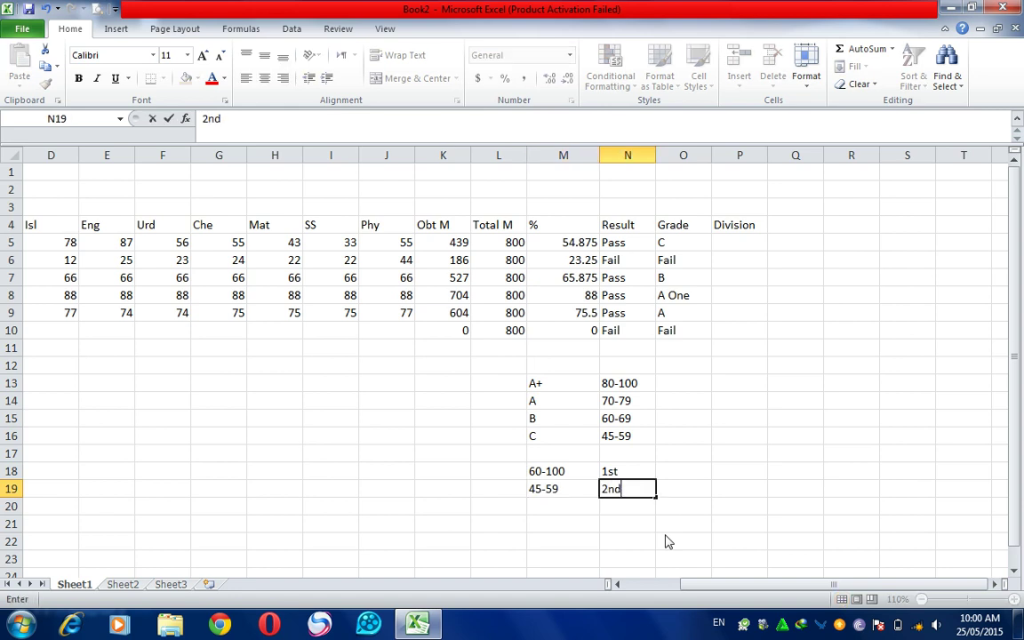
key("Return")
type("33-44")
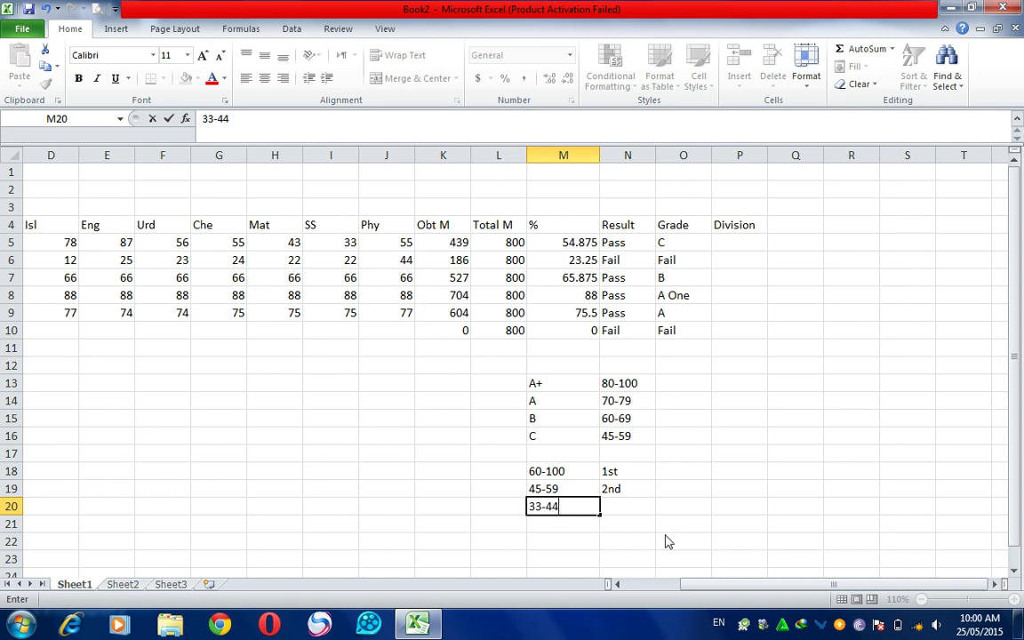
key("Right")
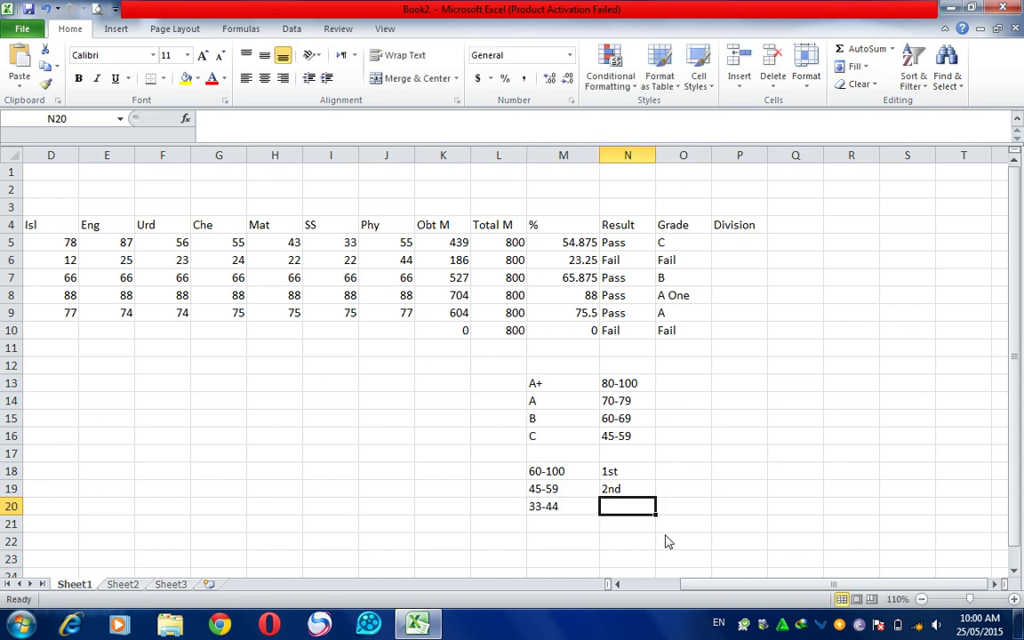
type("3rd")
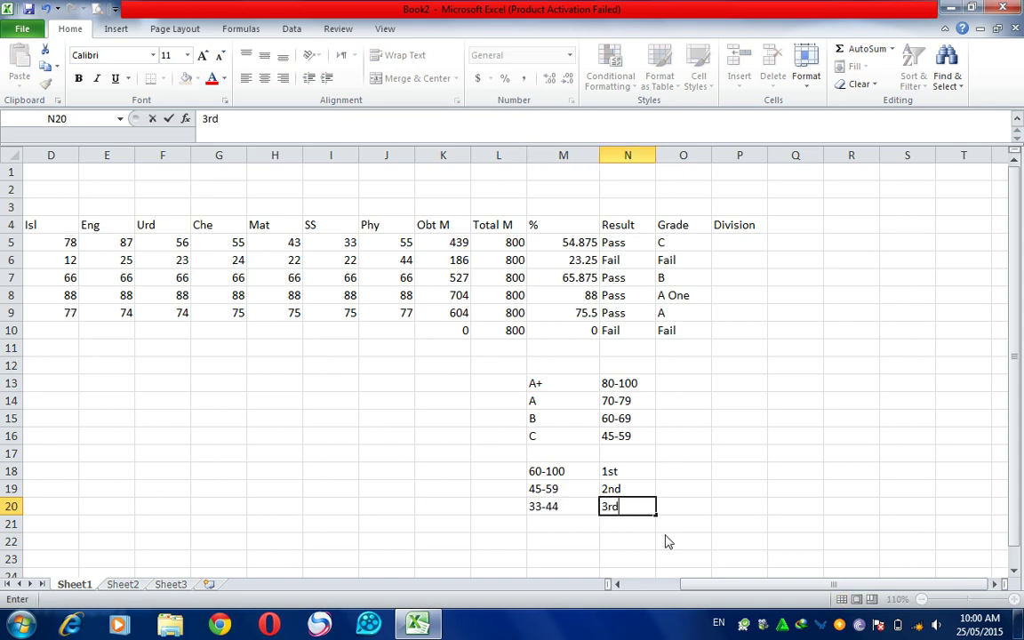
left_click(622, 544)
- Review the 2nd division range in M19:N19 and select the empty Division cells P5:P10
left_click(547, 487)
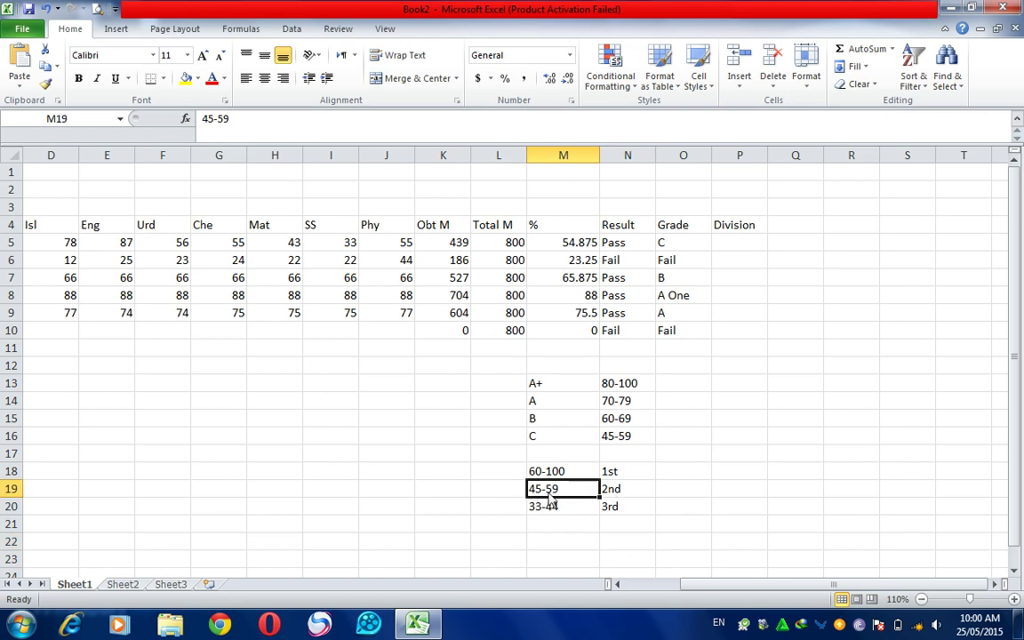
left_click(612, 496)
left_click_drag(737, 245, 742, 329)
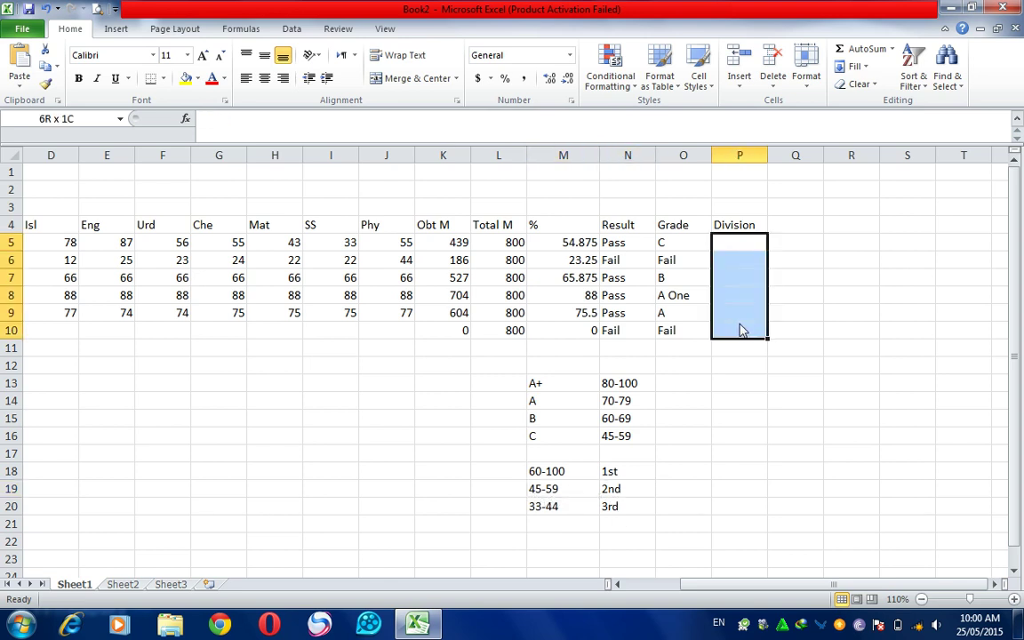